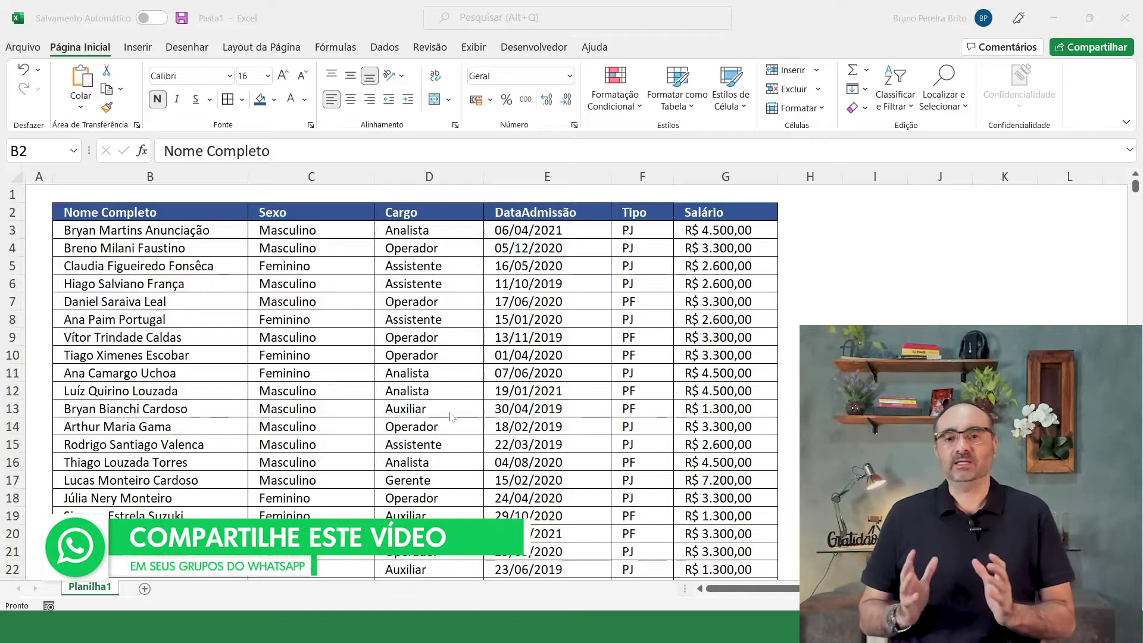
Step: Select the full employee table (sex, role, admission date, contract type, salary) with Ctrl+A
left_click(358, 291)
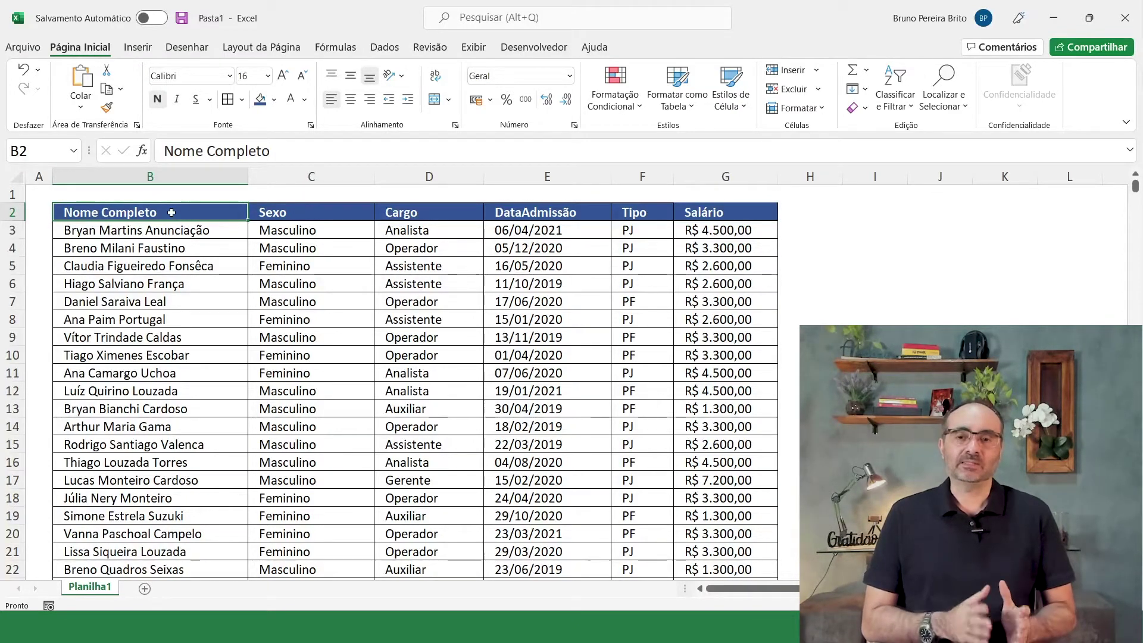
left_click(244, 332)
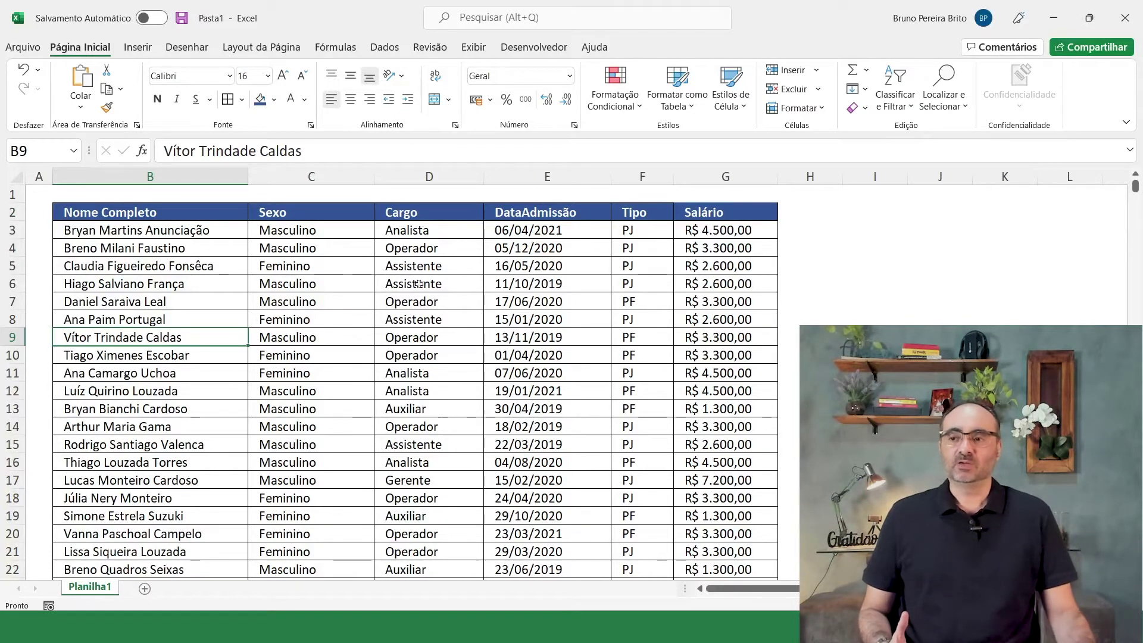
left_click(330, 265)
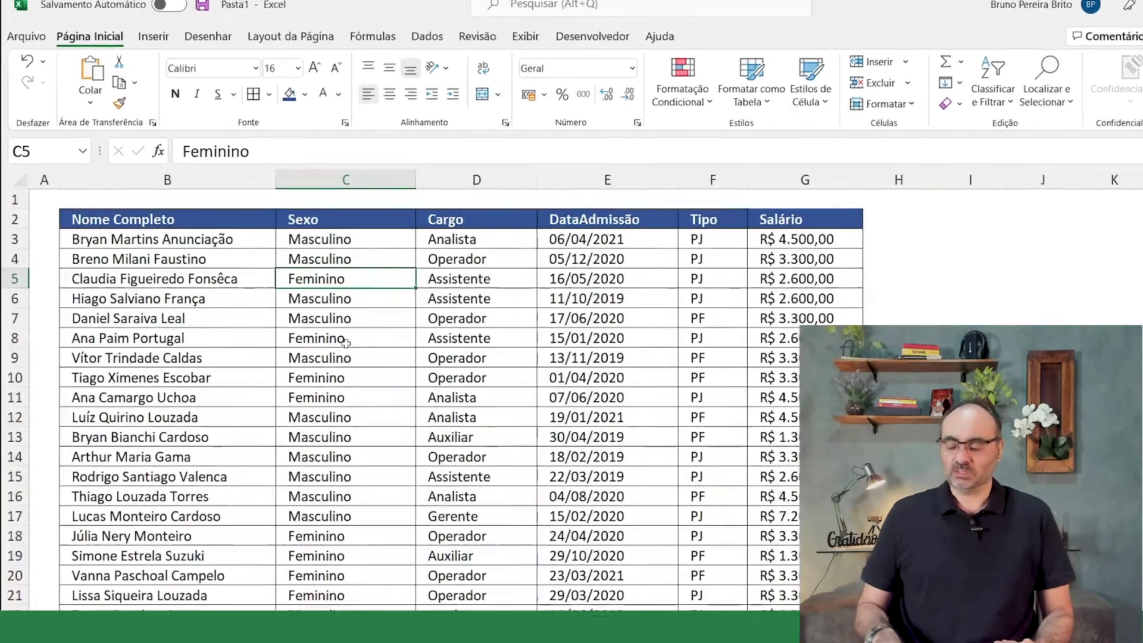
key("ctrl+a")
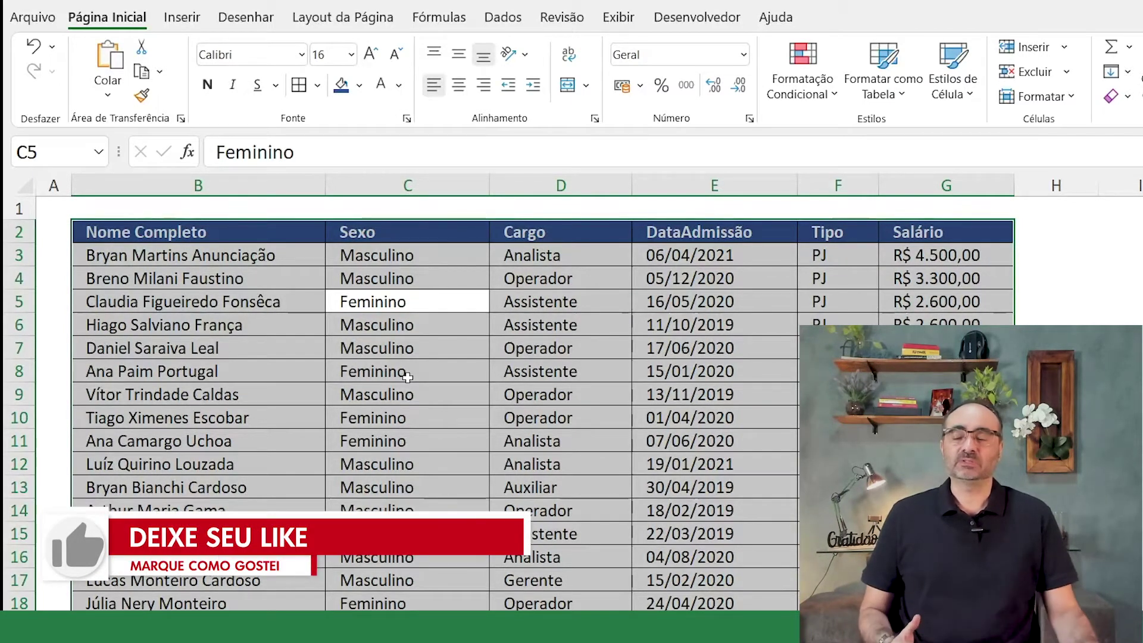
Step: Select from B2 across the headers down to the last employee row, and show the Inserir ribbon
left_click(151, 233)
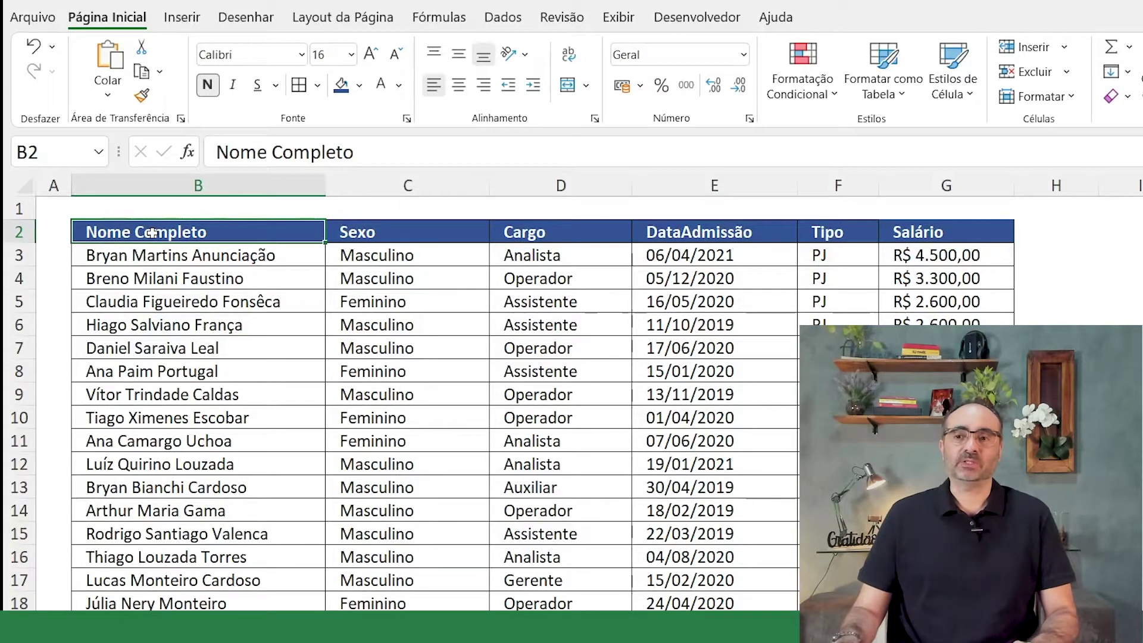
key("ctrl+shift+Right")
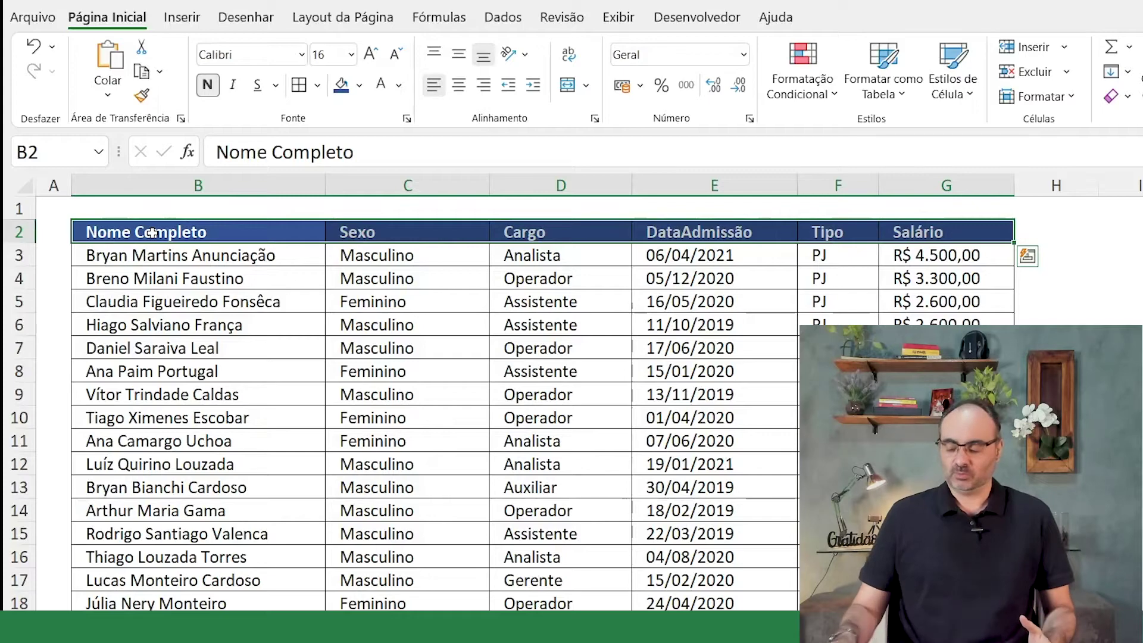
key("ctrl+shift+Down")
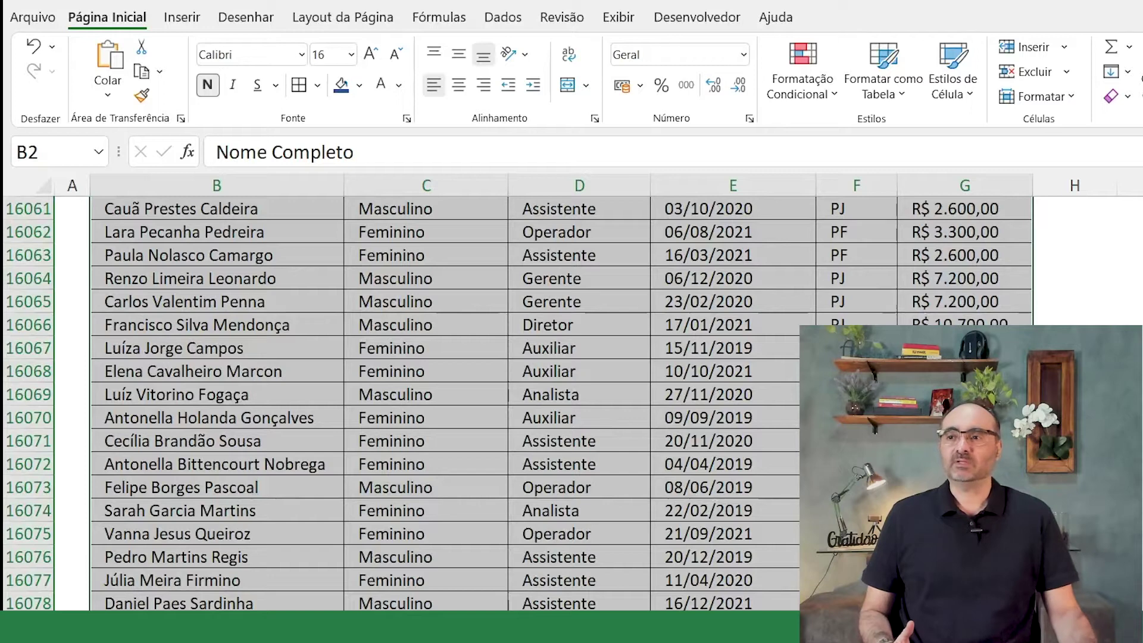
left_click(184, 17)
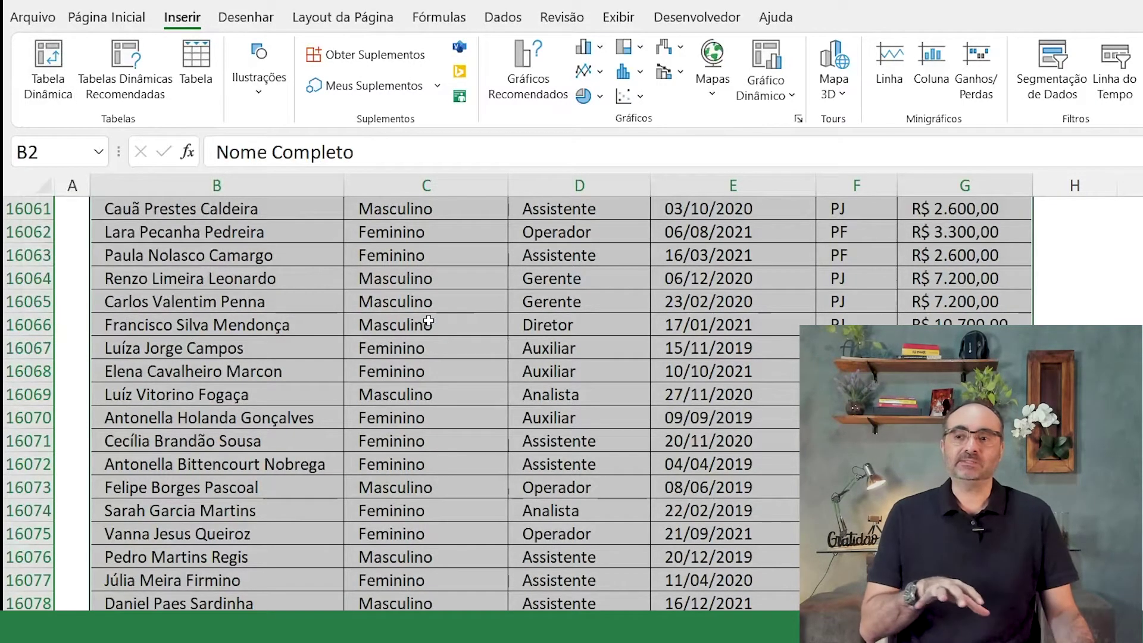
Step: Insert a pivot table from B2:G16082 on the existing sheet at Planilha1!$I$4
left_click(54, 68)
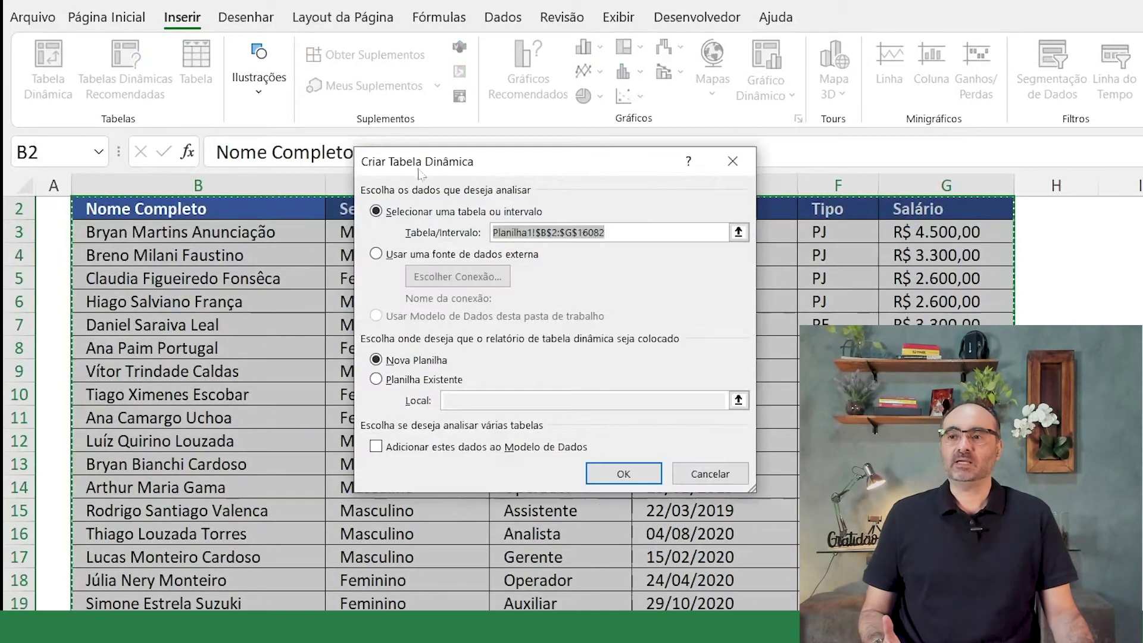
left_click_drag(628, 236, 642, 281)
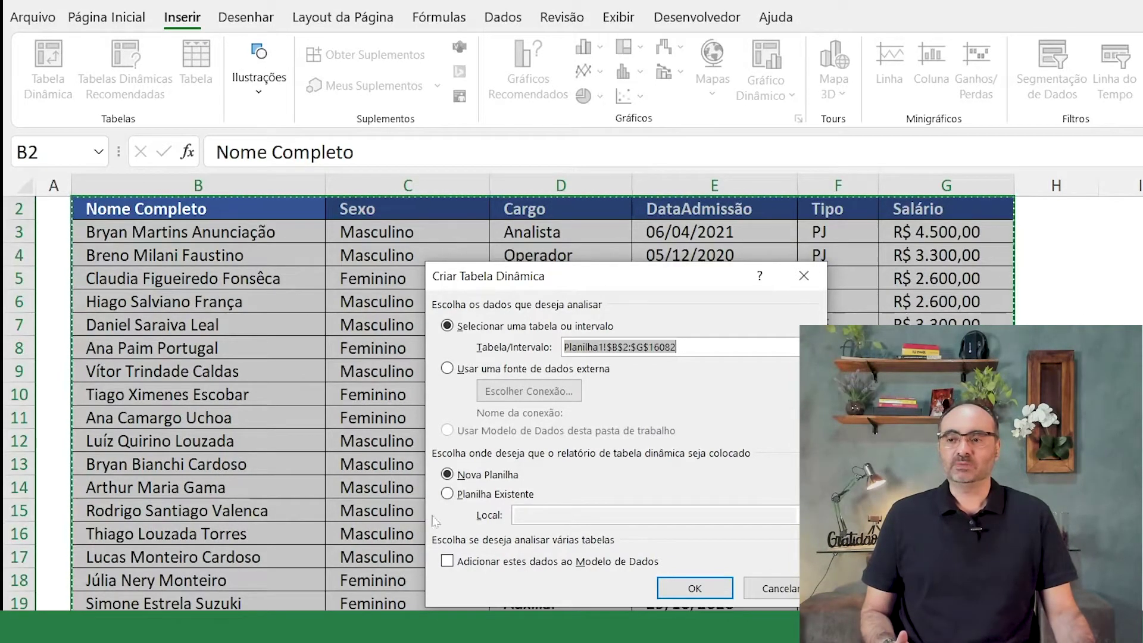
left_click(447, 494)
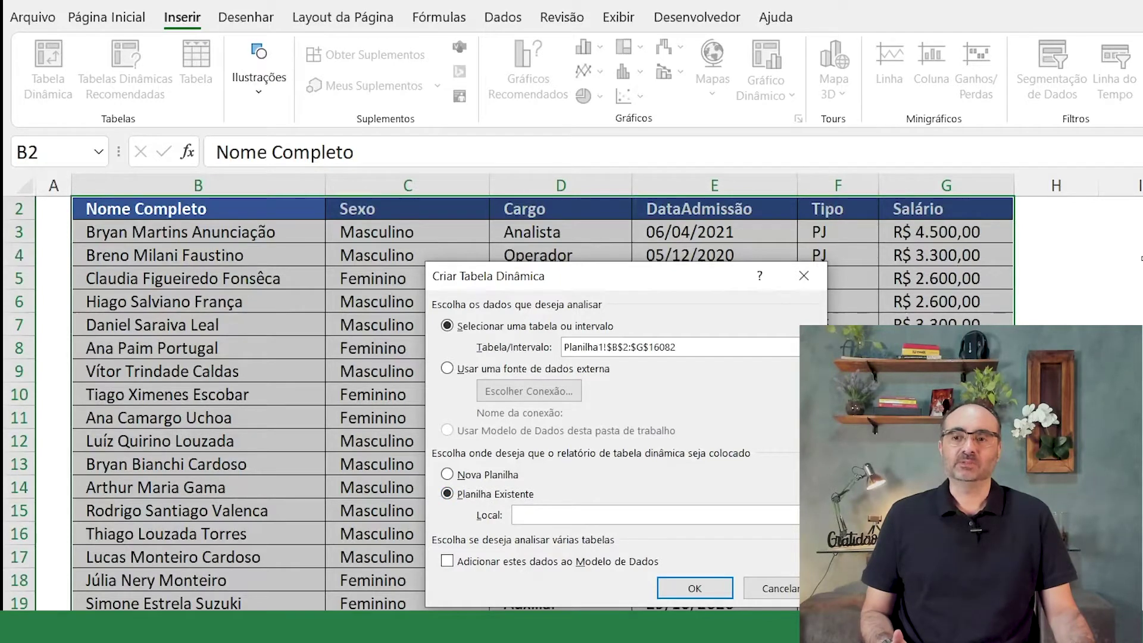
left_click(1120, 255)
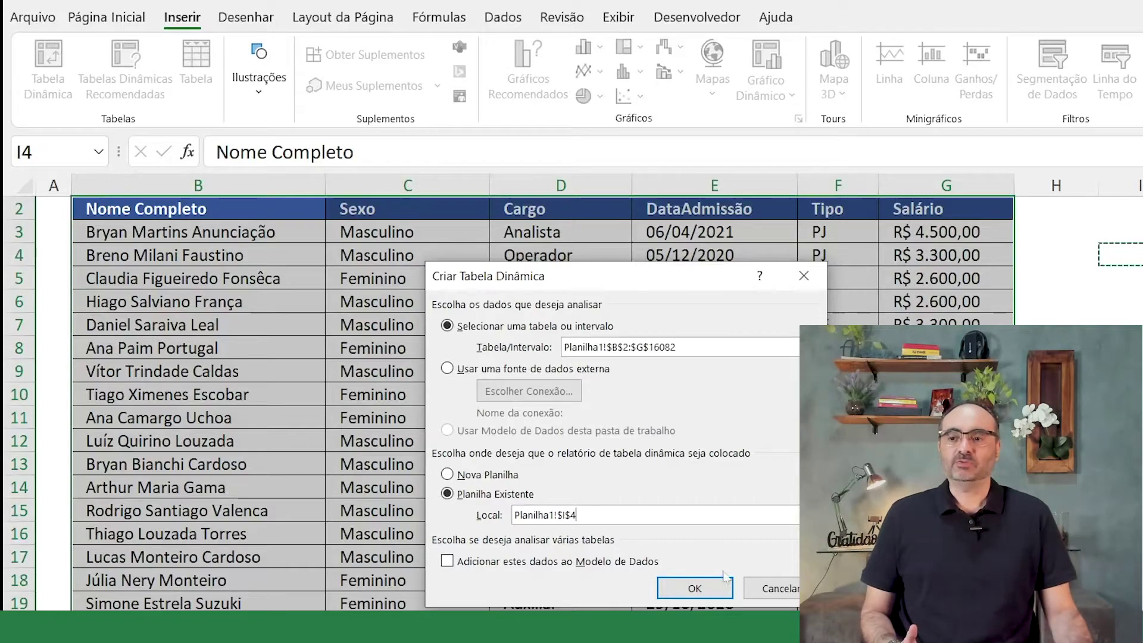
left_click(700, 588)
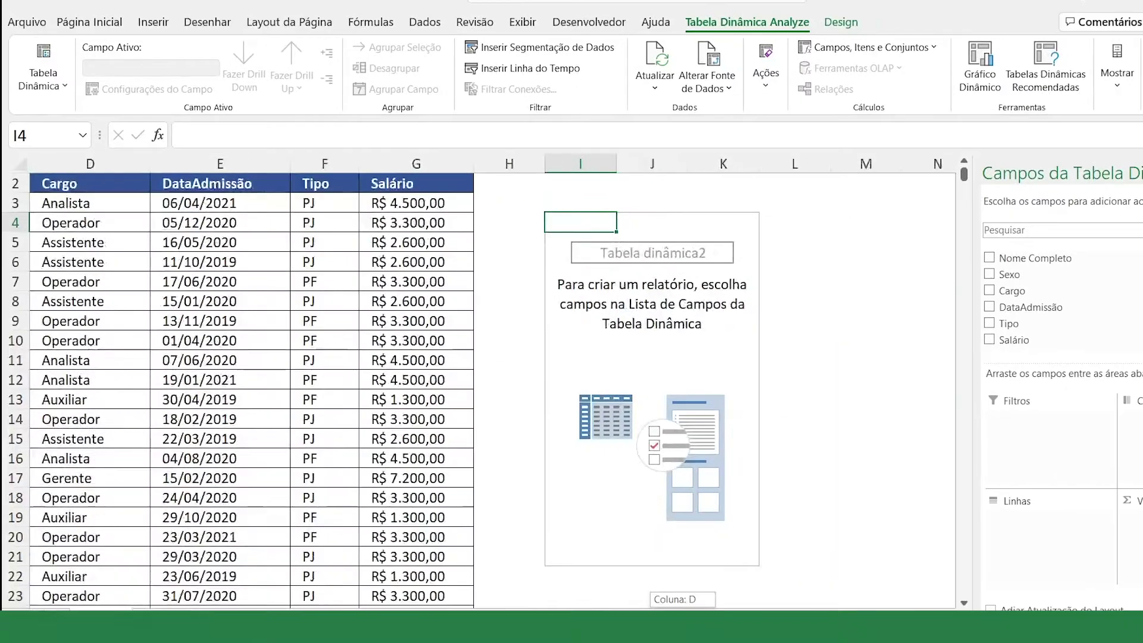
Step: Put Cargo in Linhas so Analista, Assistente, Auxiliar, Diretor, Gerente and Operador appear as rows
left_click(652, 320)
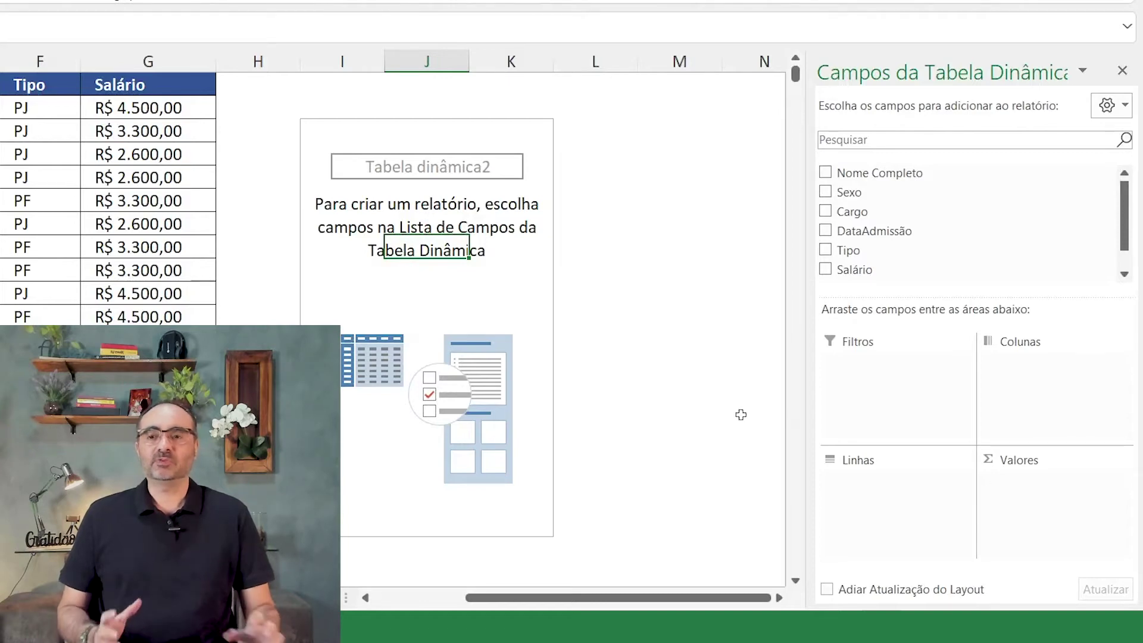
left_click_drag(574, 598, 482, 598)
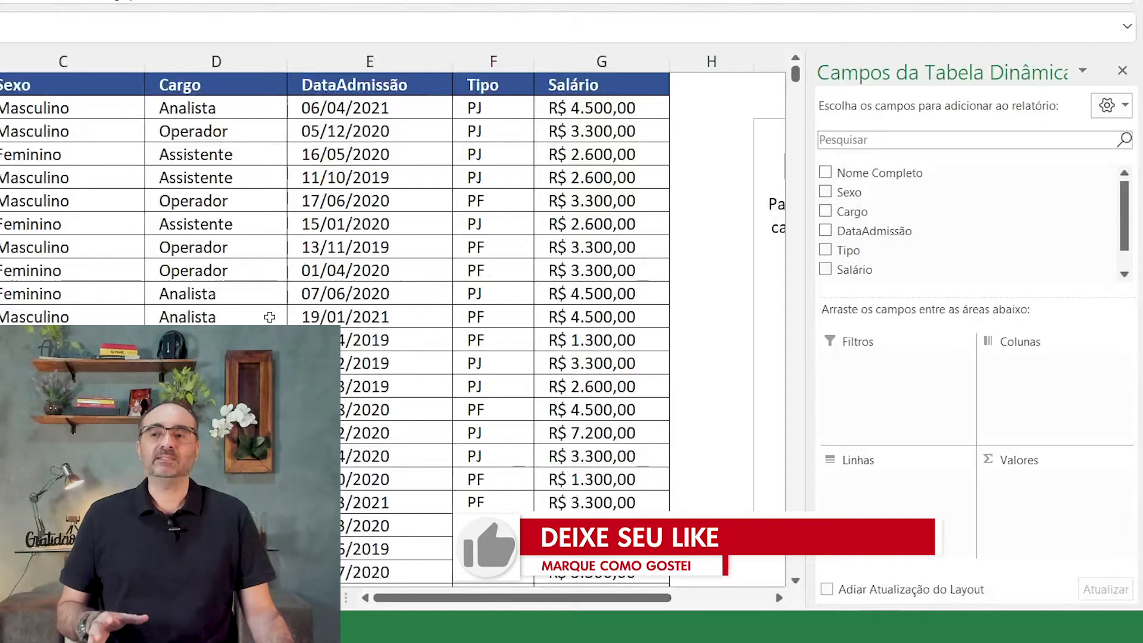
left_click_drag(471, 598, 631, 596)
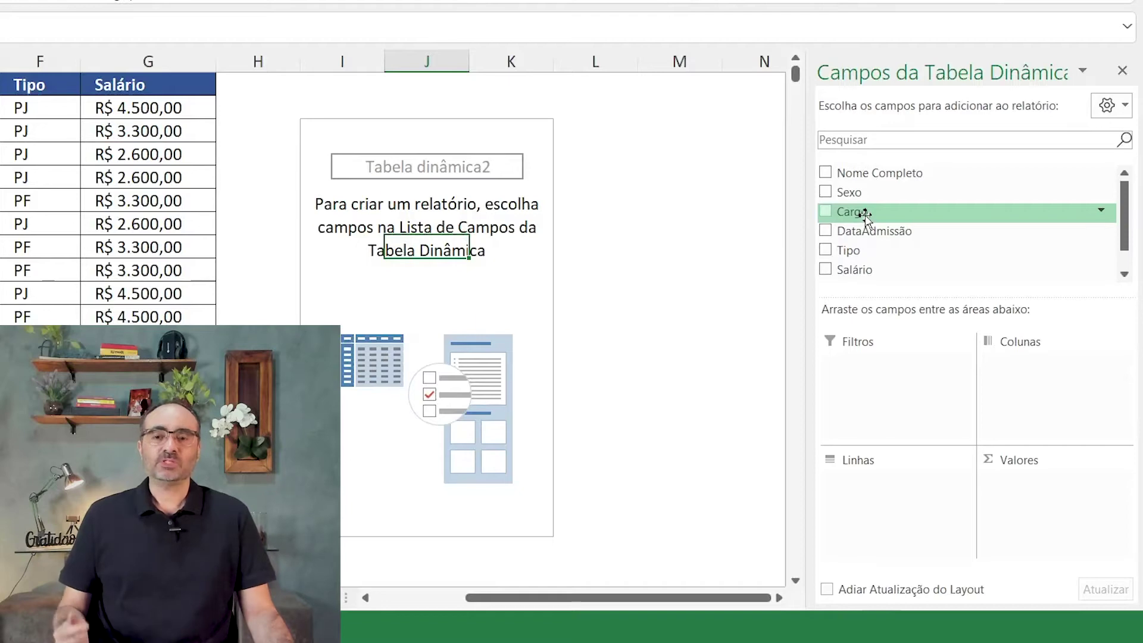
left_click_drag(865, 215, 867, 499)
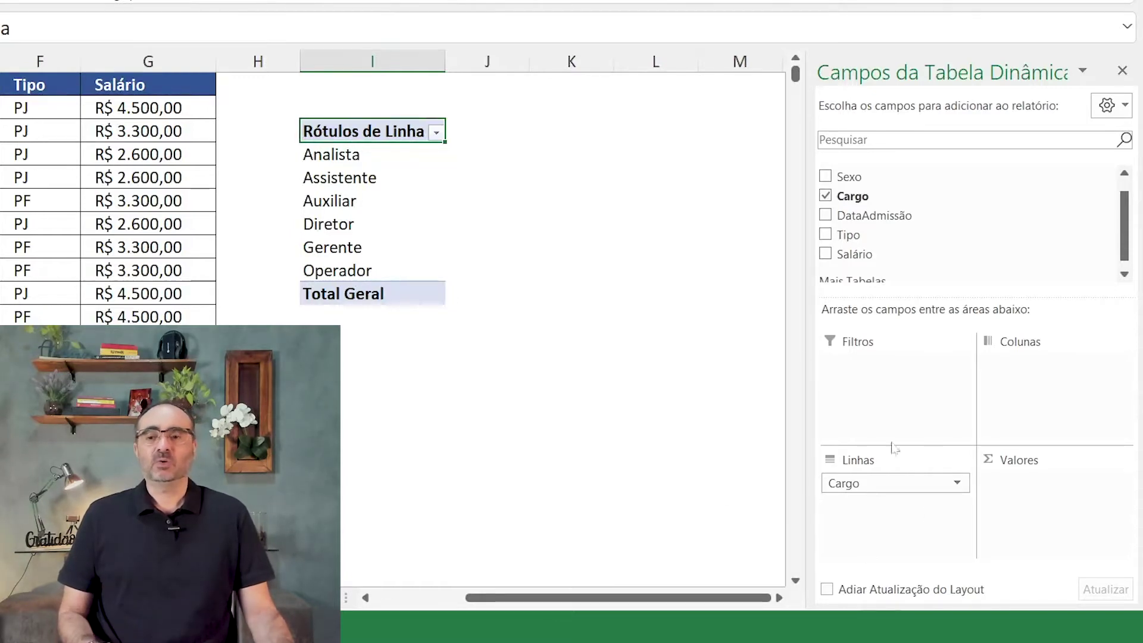
left_click_drag(864, 486, 1023, 383)
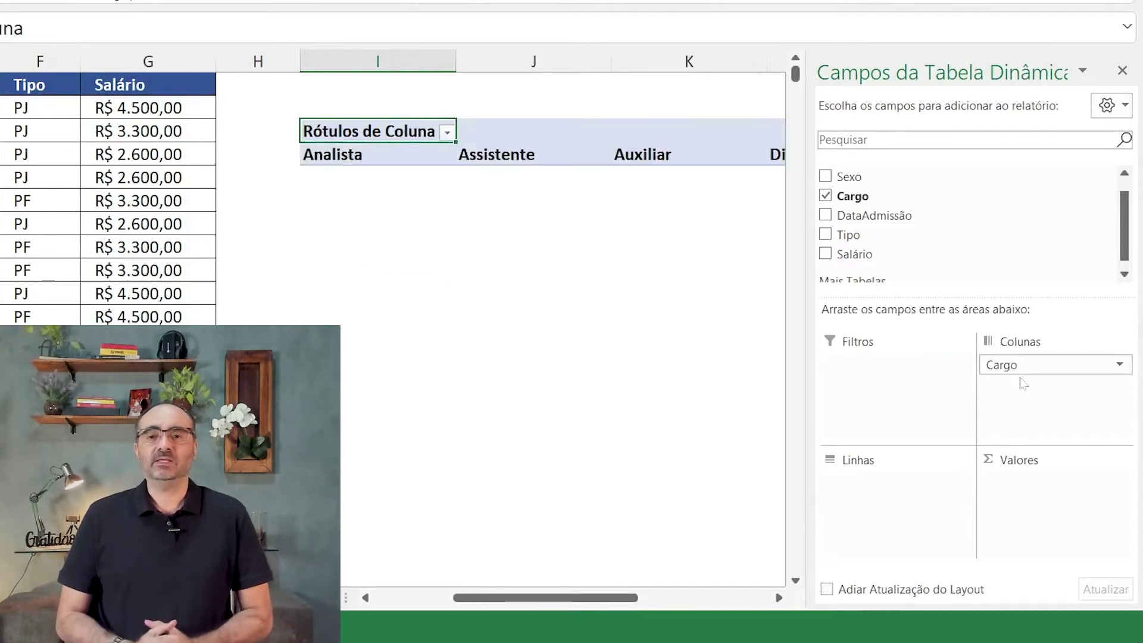
left_click_drag(603, 598, 683, 598)
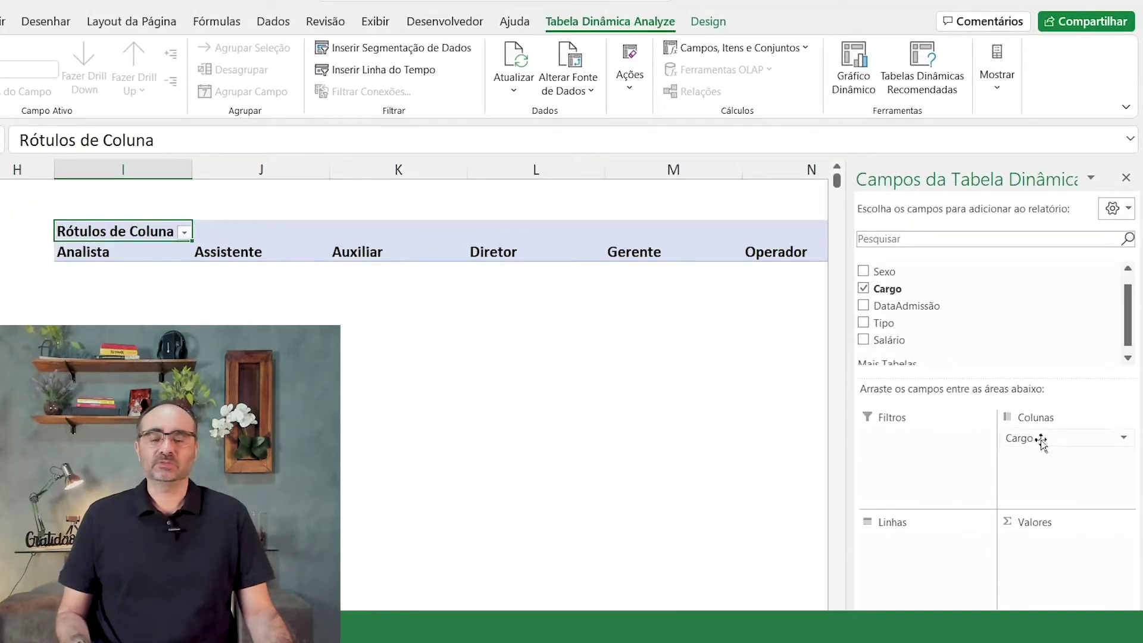
left_click_drag(1041, 440, 909, 550)
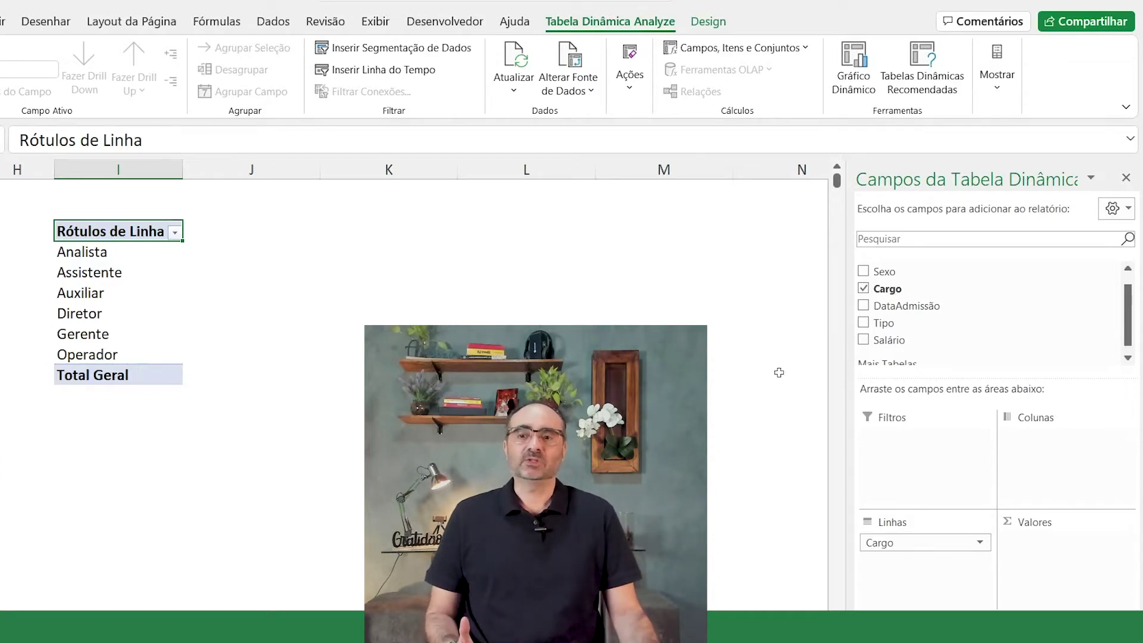
Step: Add Salário to Valores as Soma de Salário per Cargo, totalling 52710100
left_click_drag(1130, 306, 1131, 315)
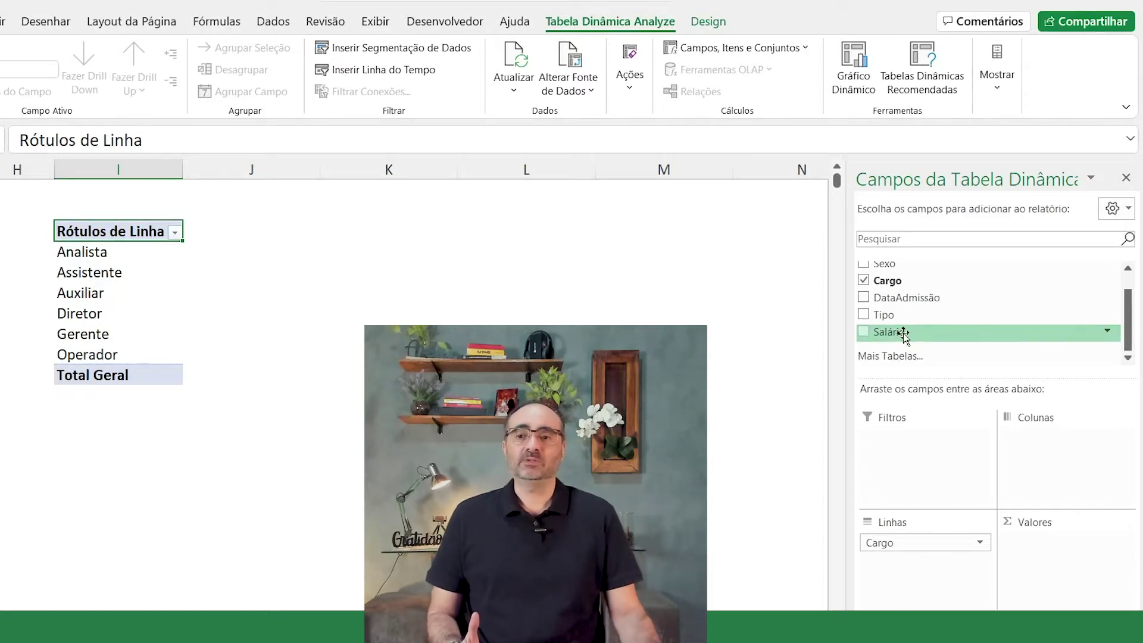
mouse_move(905, 334)
left_mouse_down()
mouse_move(898, 433)
mouse_move(1066, 583)
left_mouse_up()
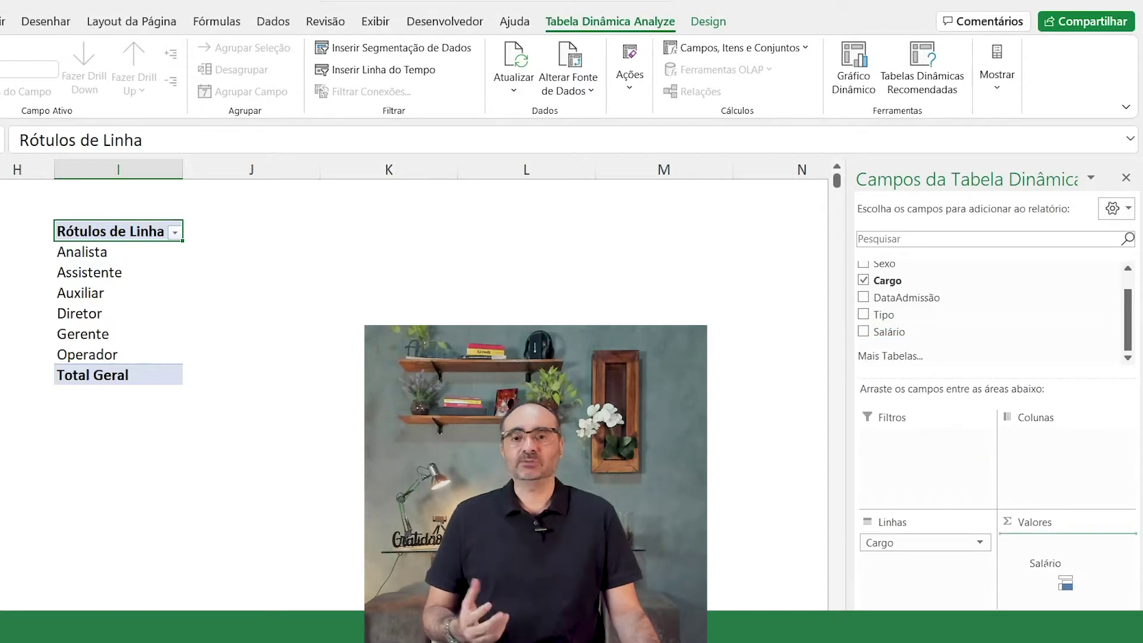
left_click_drag(1066, 584, 1066, 583)
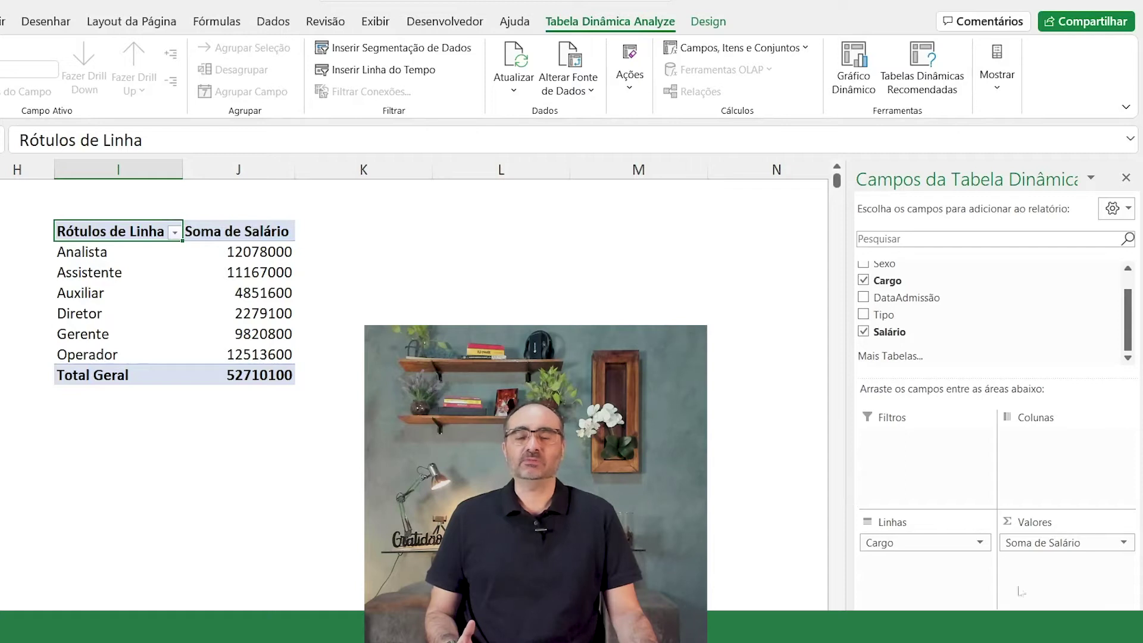
left_click_drag(1060, 552, 1048, 548)
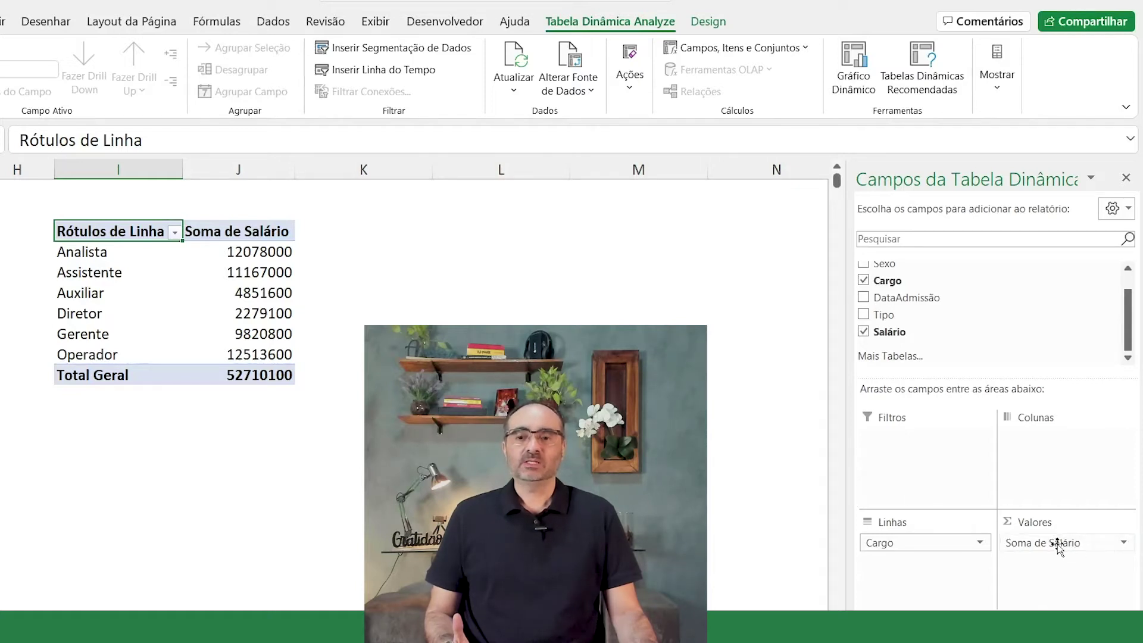
Step: In Salário's value field settings, try Contagem and Média, then return the summary to Soma
left_click(1059, 545)
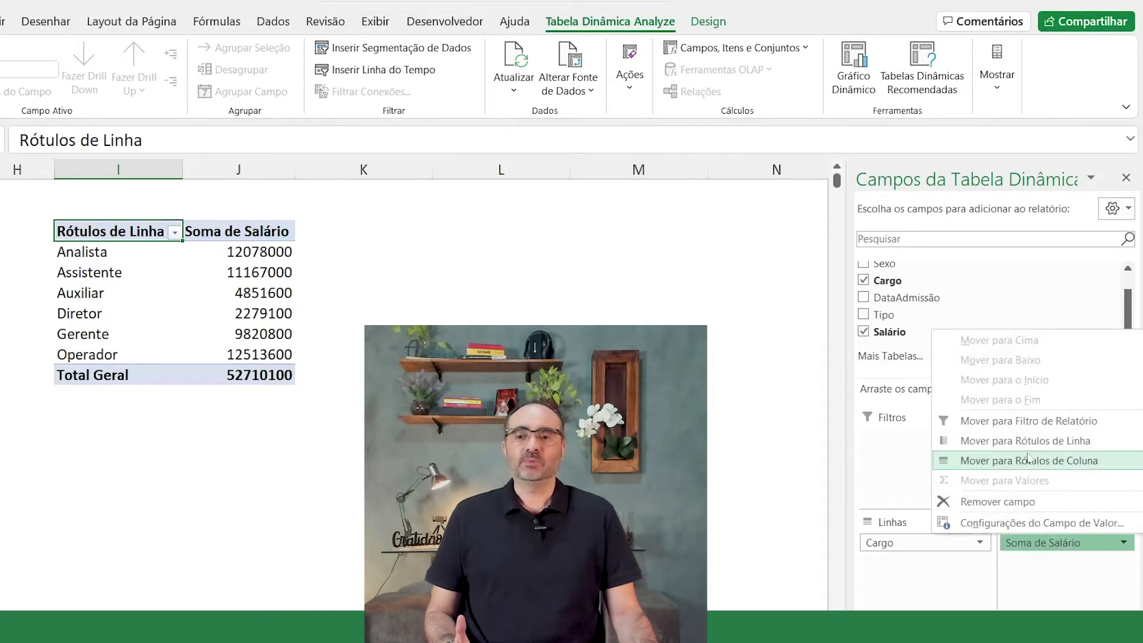
left_click(1063, 524)
left_click_drag(416, 273, 518, 243)
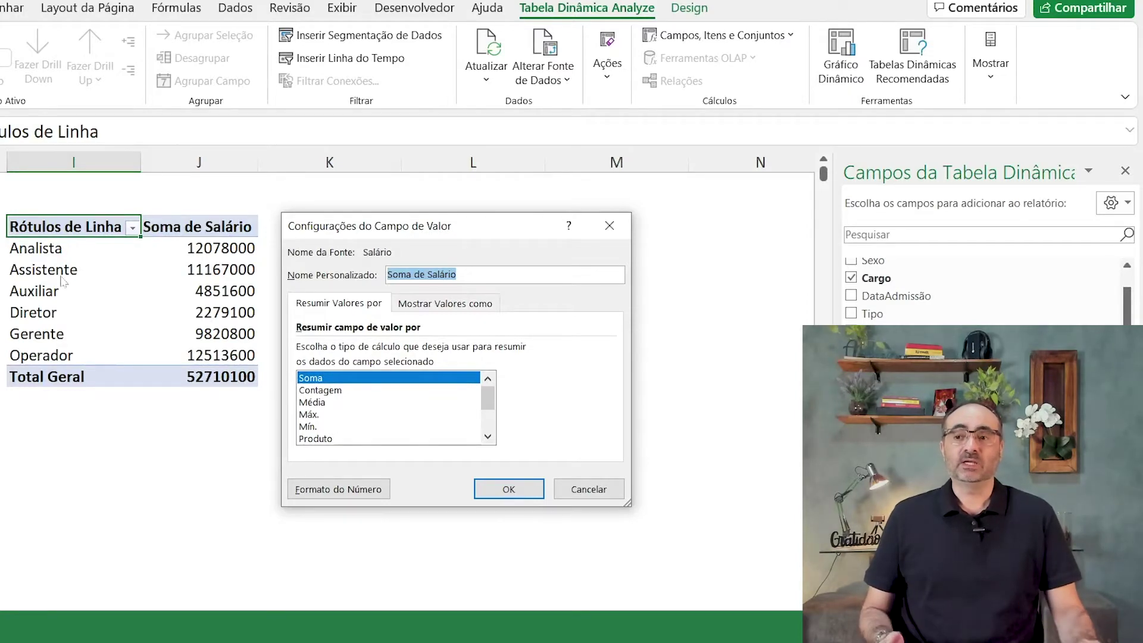
left_click(327, 391)
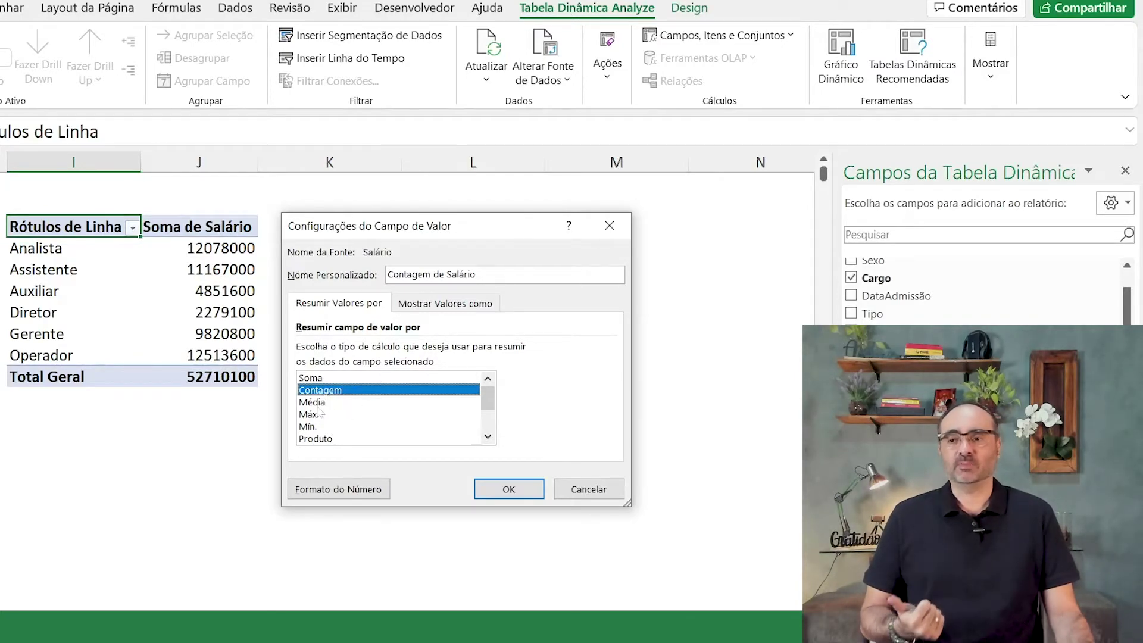
left_click(326, 402)
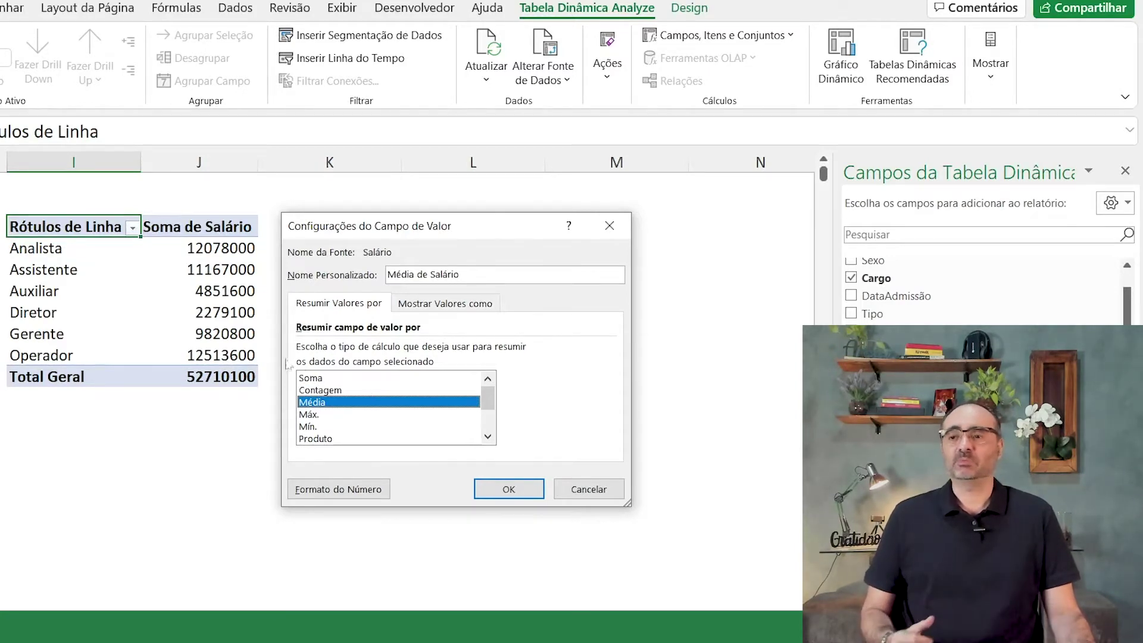
left_click(326, 379)
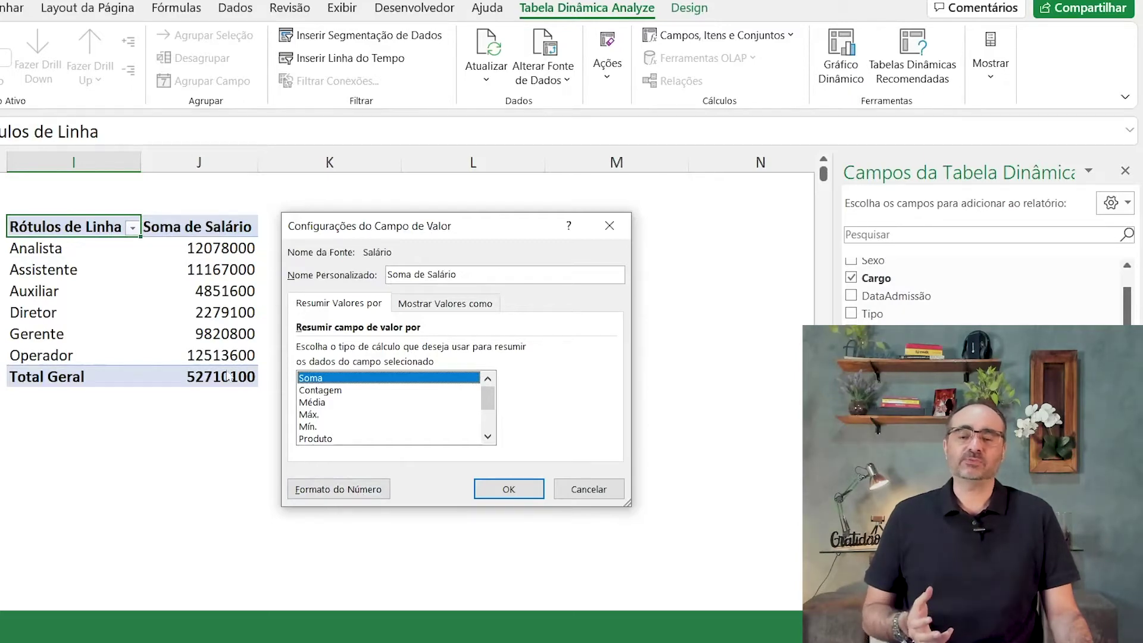
Step: Format Soma de Salário as Moeda (R$) with 0 decimal places and apply it
left_click(355, 495)
left_click(156, 278)
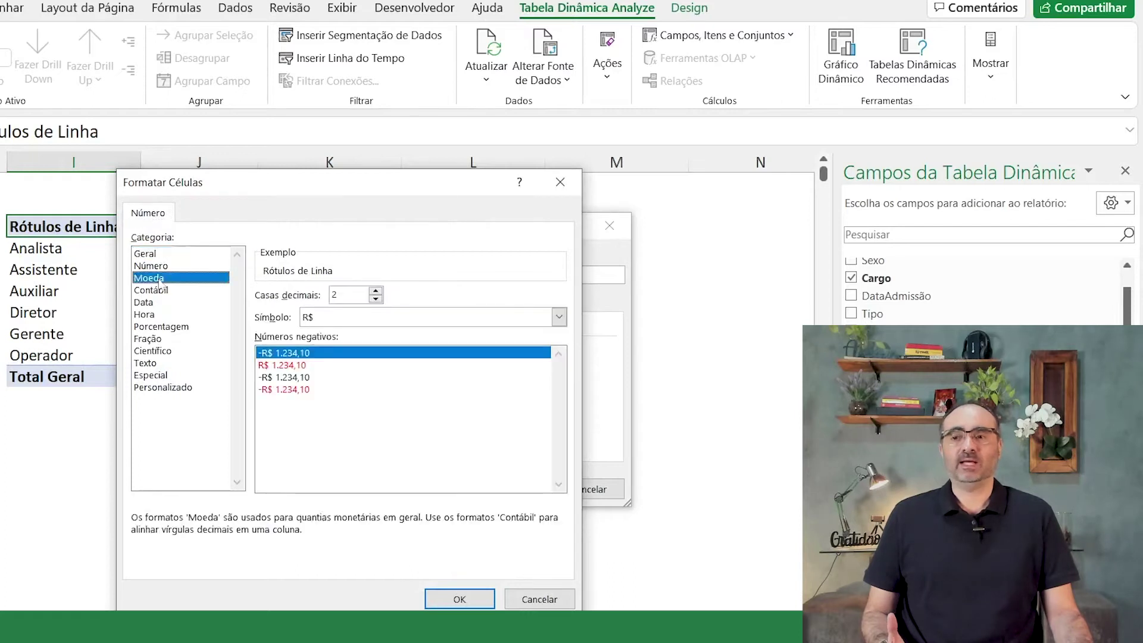
left_click(376, 299)
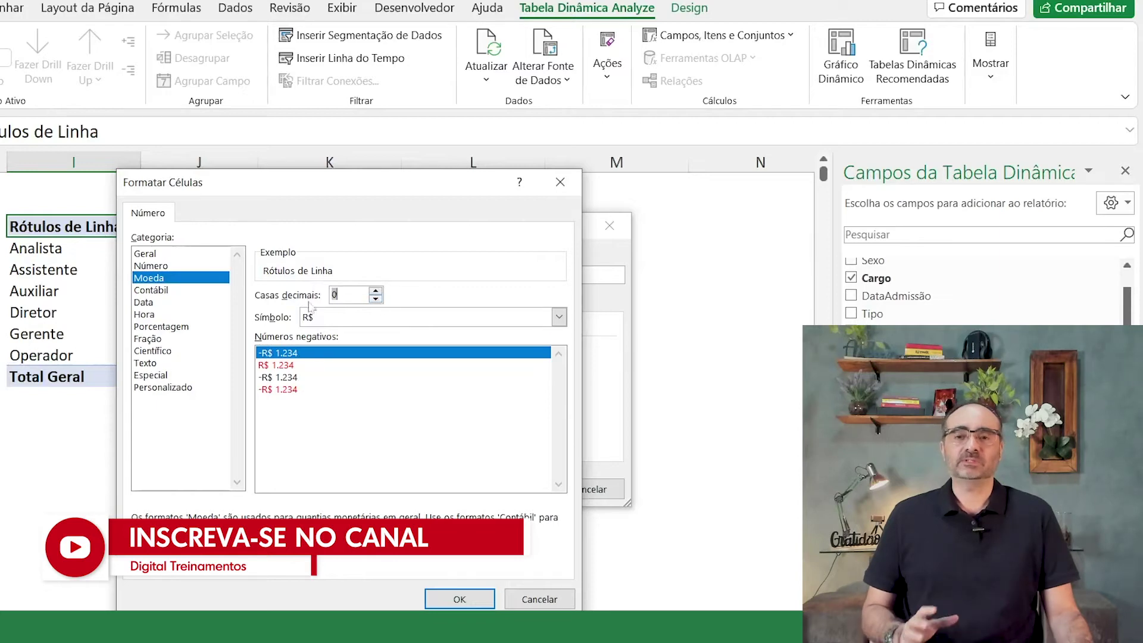
left_click(465, 601)
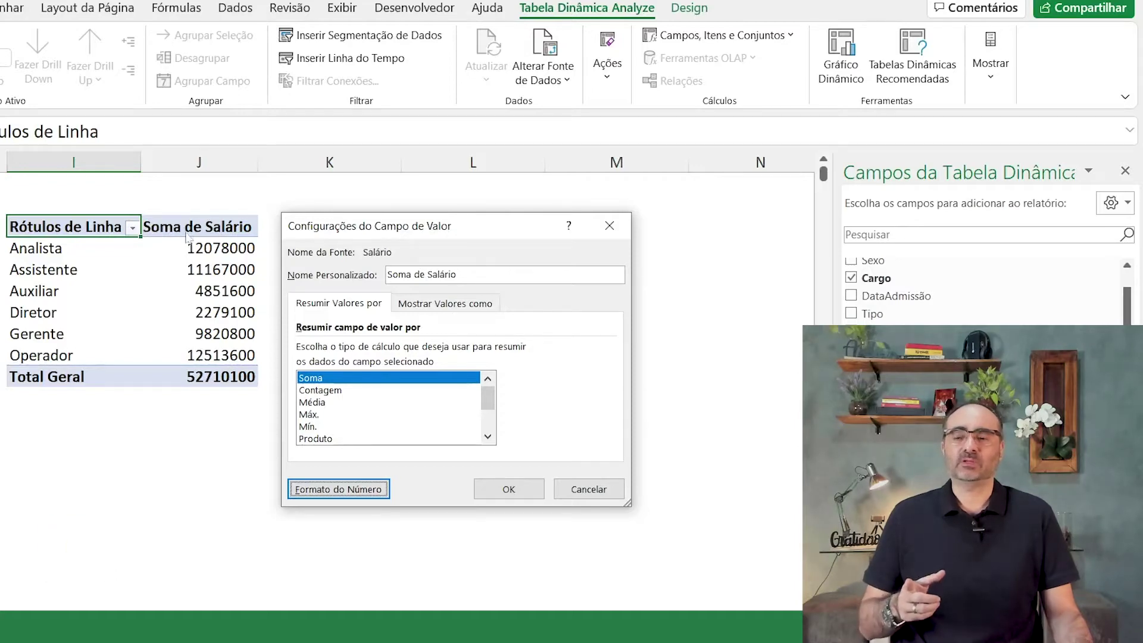
left_click(509, 490)
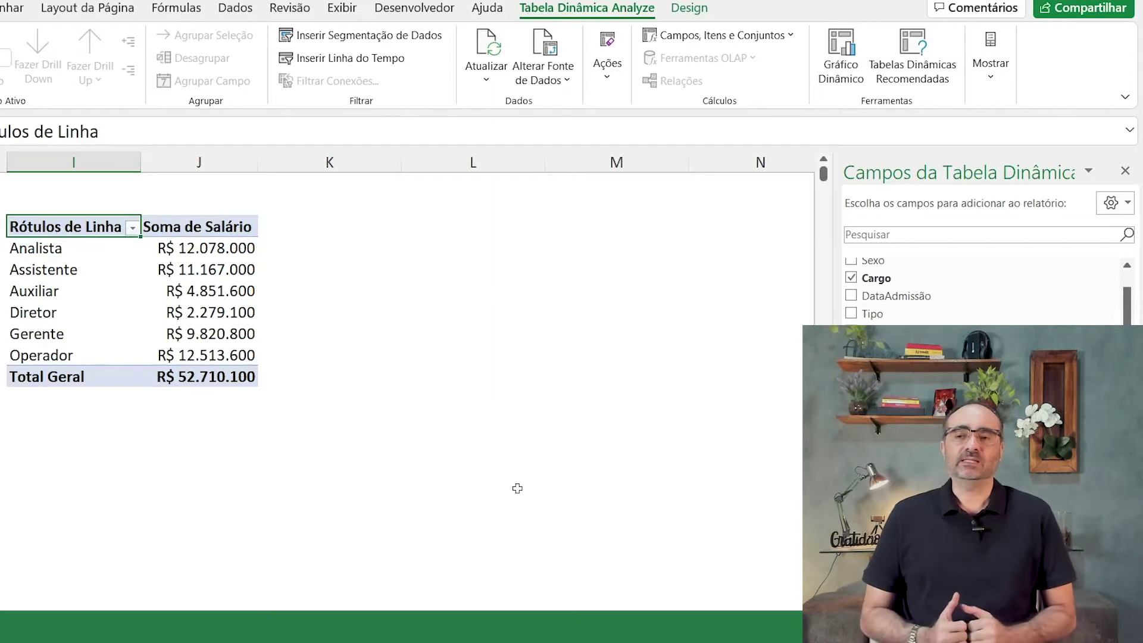
left_click(41, 247)
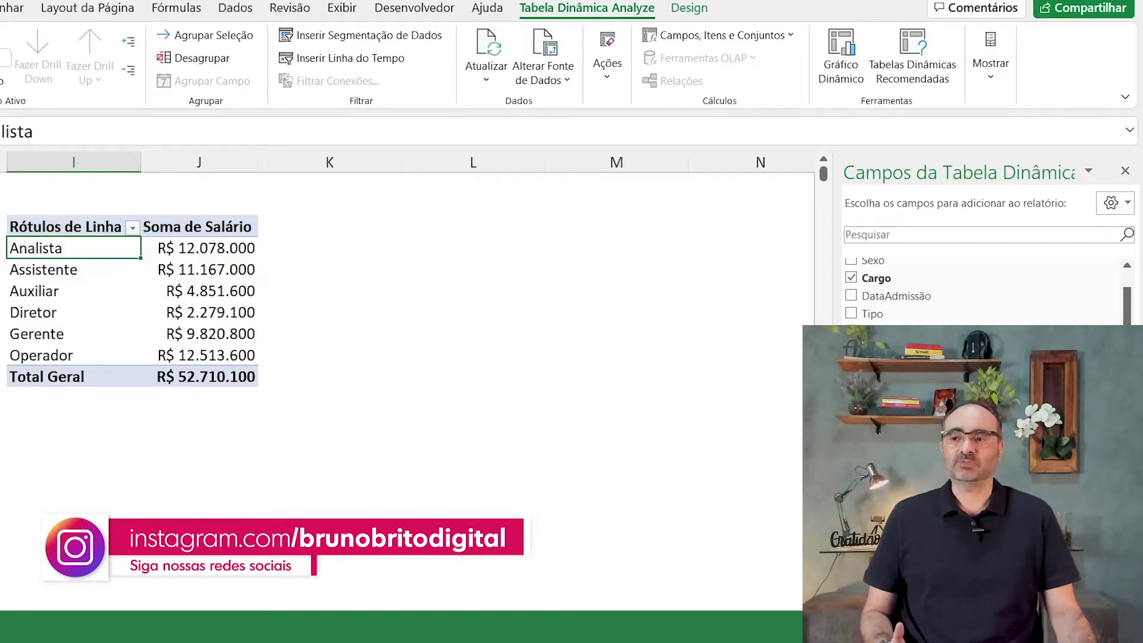
left_click(45, 374)
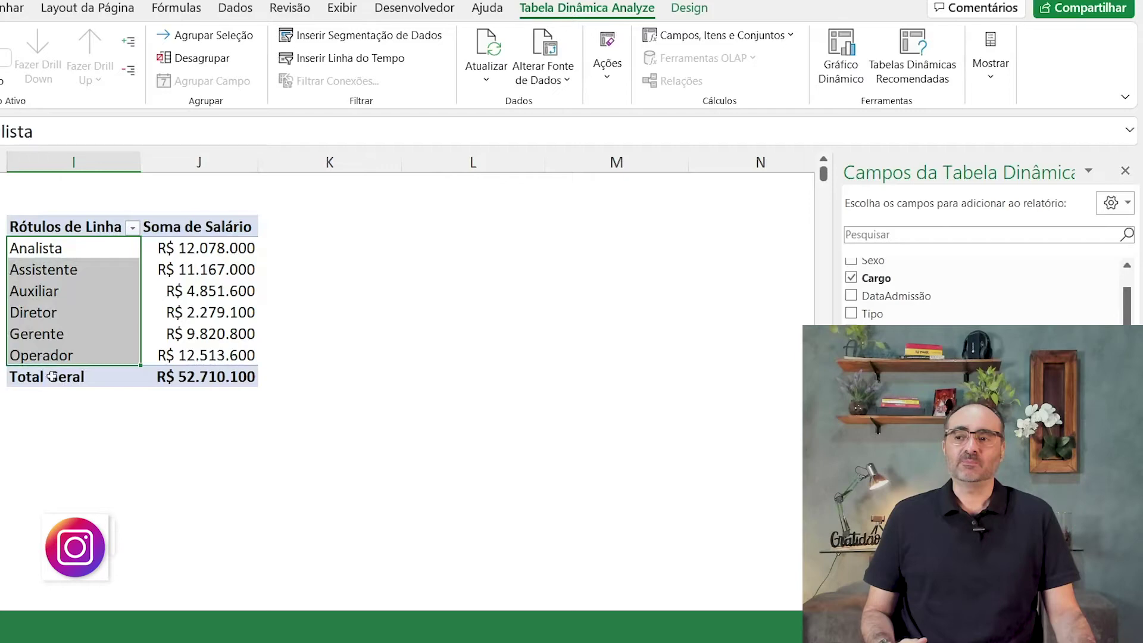
left_click(51, 378)
left_click_drag(52, 378, 237, 364)
left_click(254, 377)
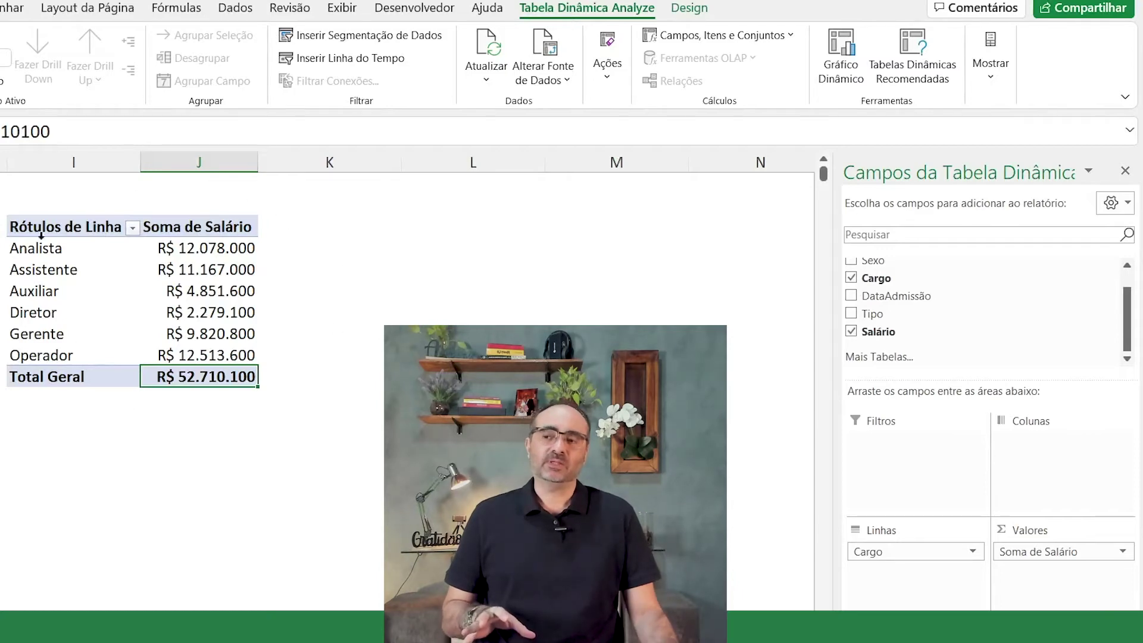
Step: Drag Tipo into the Filtros area, leaving the report filter on (Tudo)
mouse_move(207, 345)
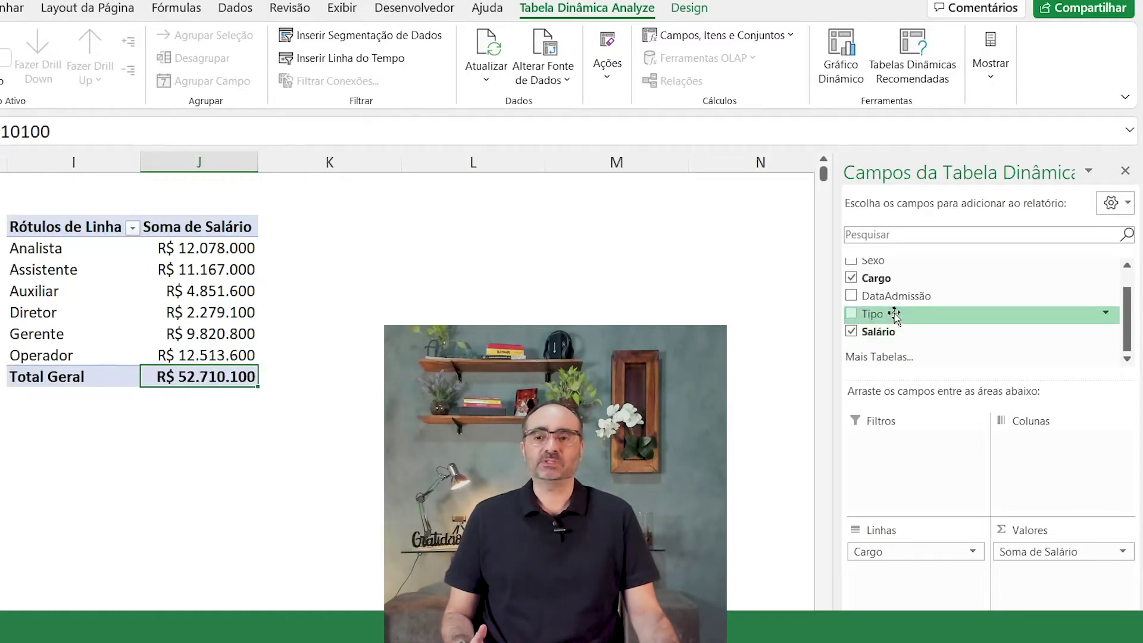
scroll(234, 215, "left", 5)
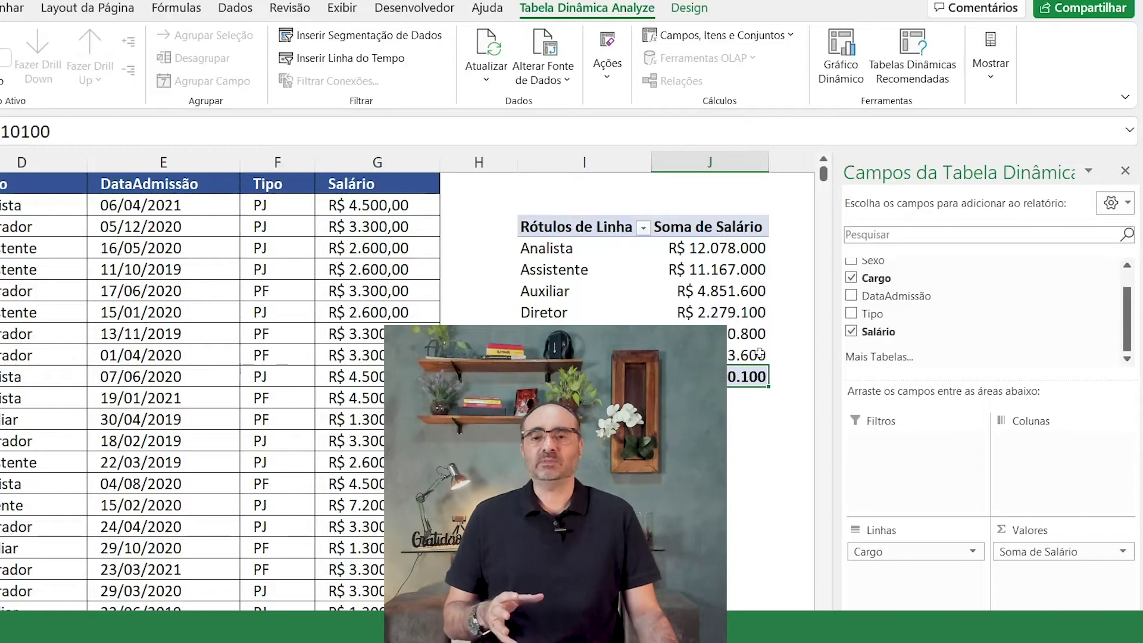
mouse_move(760, 353)
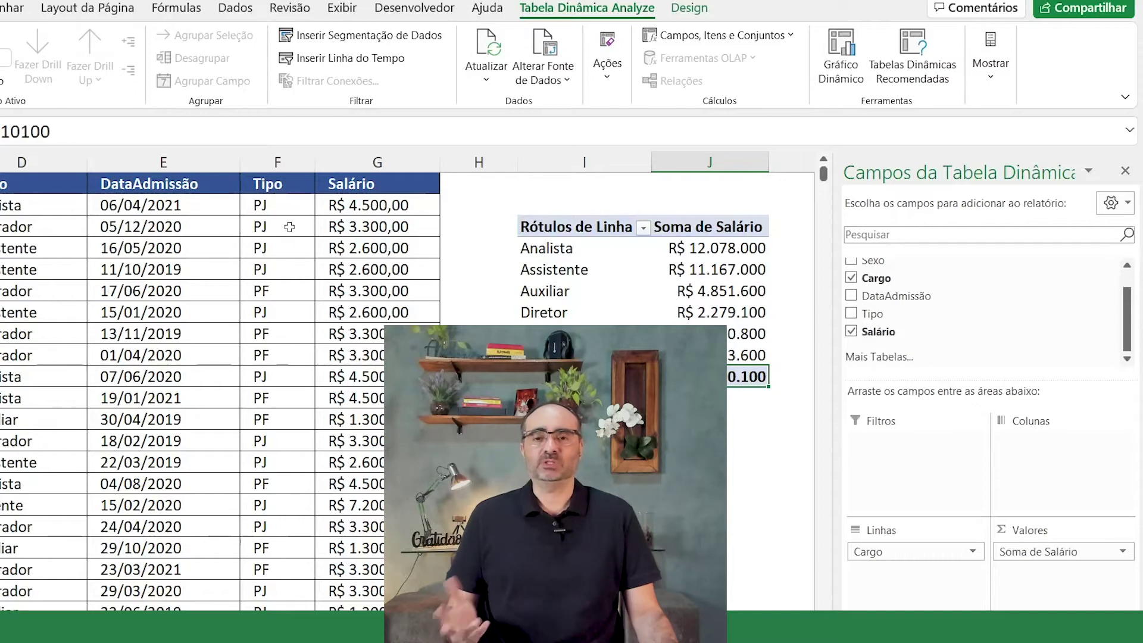
left_click_drag(887, 320, 917, 483)
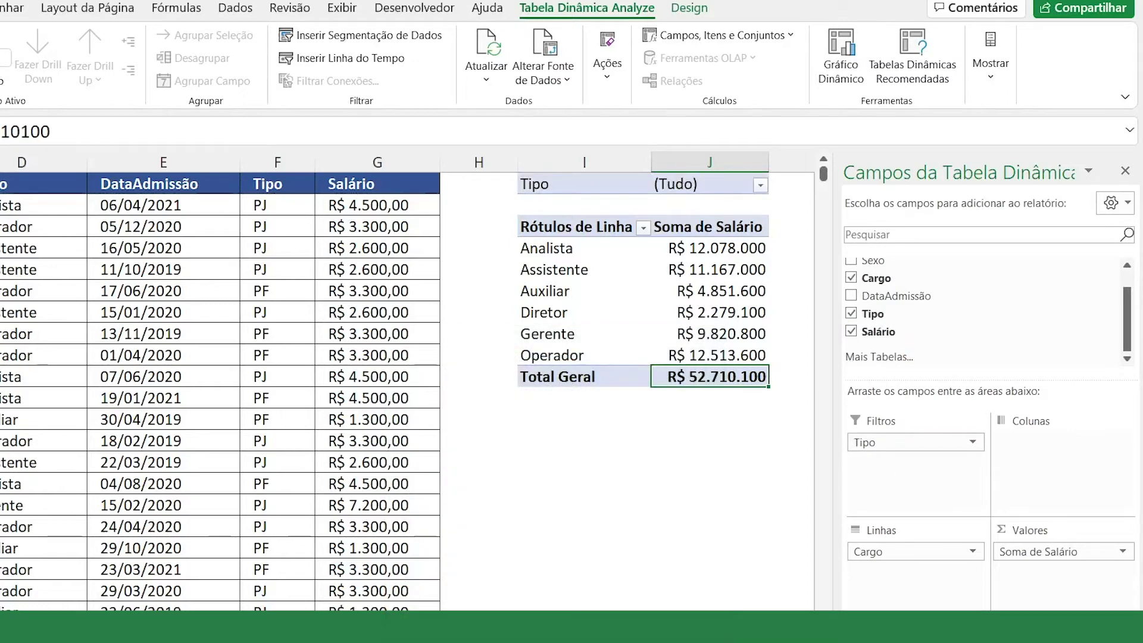
scroll(408, 381, "right", 3)
scroll(431, 238, "up", 1)
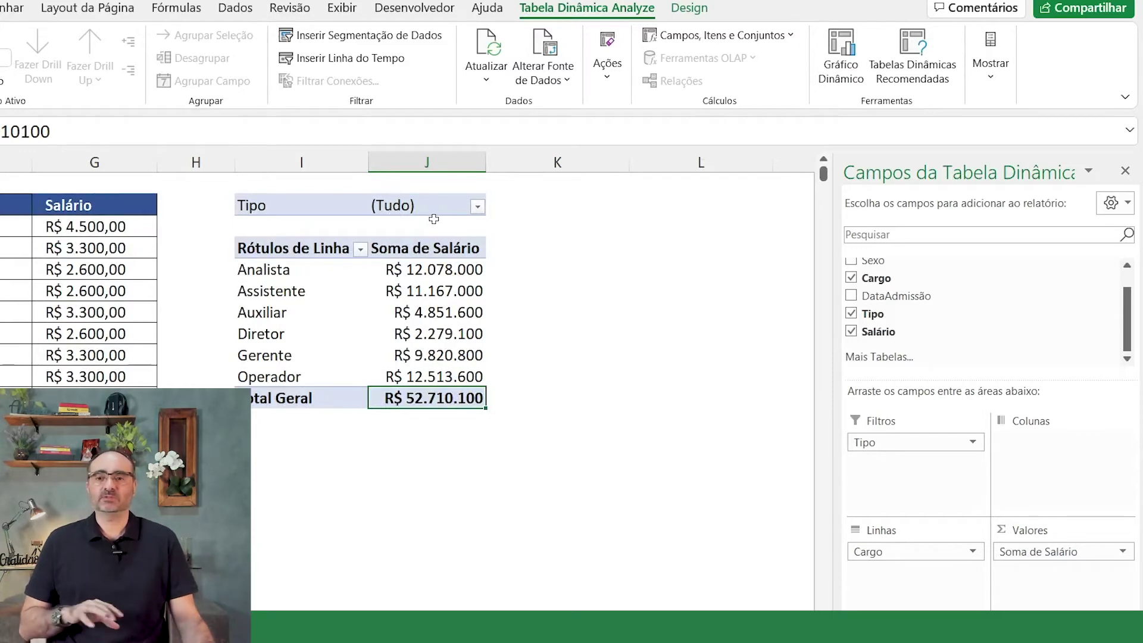
Step: Set the Tipo report filter to PJ only, reducing the Cargo salary sums
left_click(479, 209)
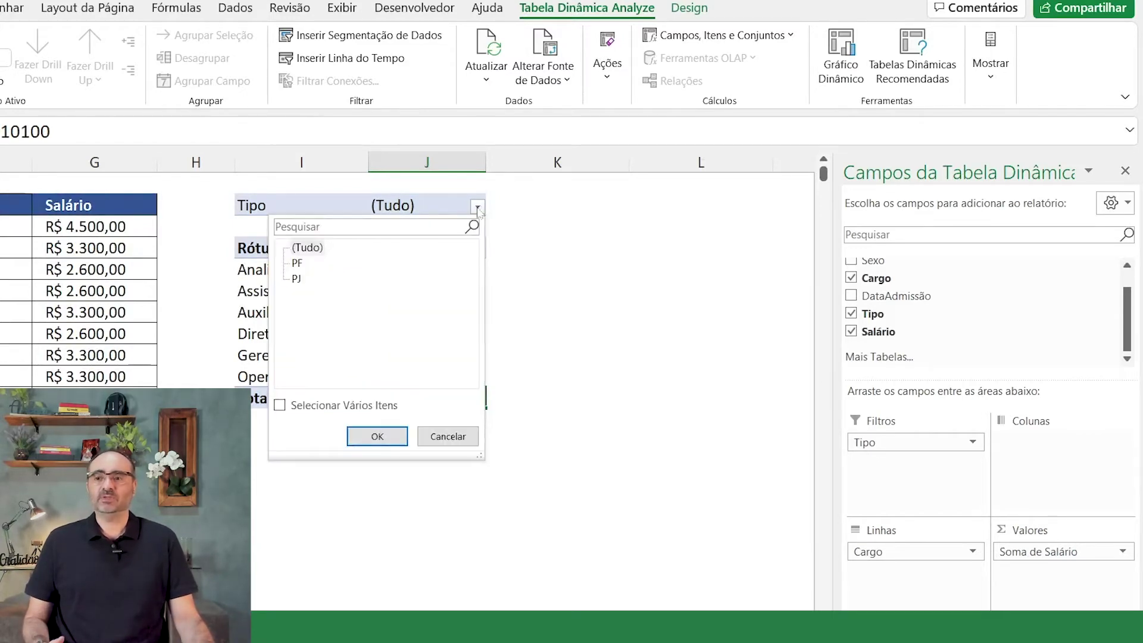
left_click(298, 263)
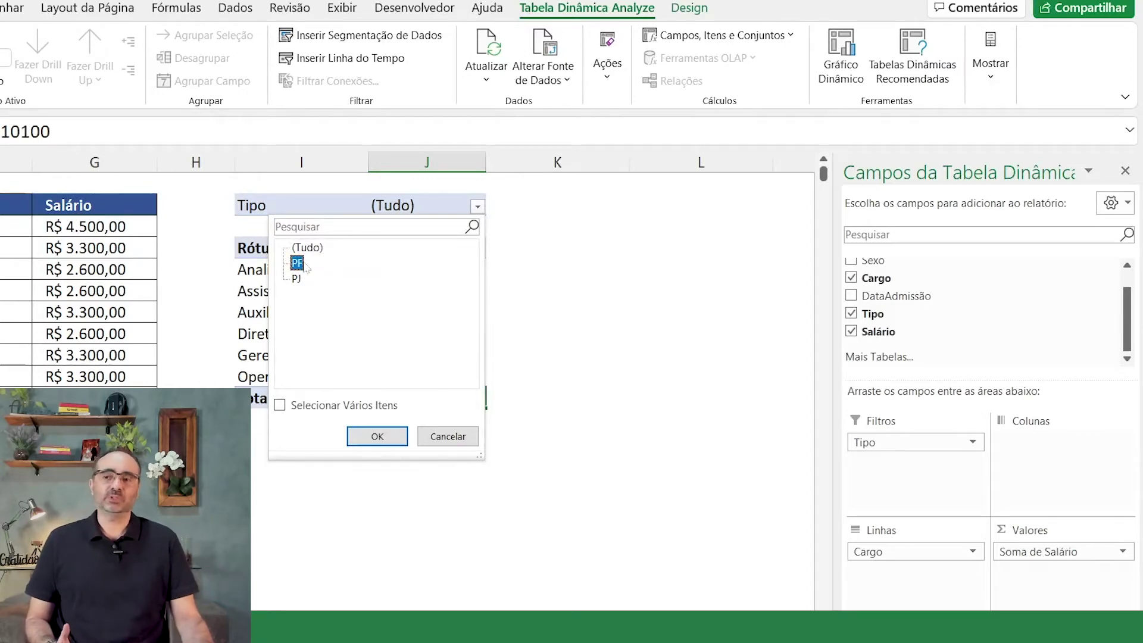
left_click(377, 437)
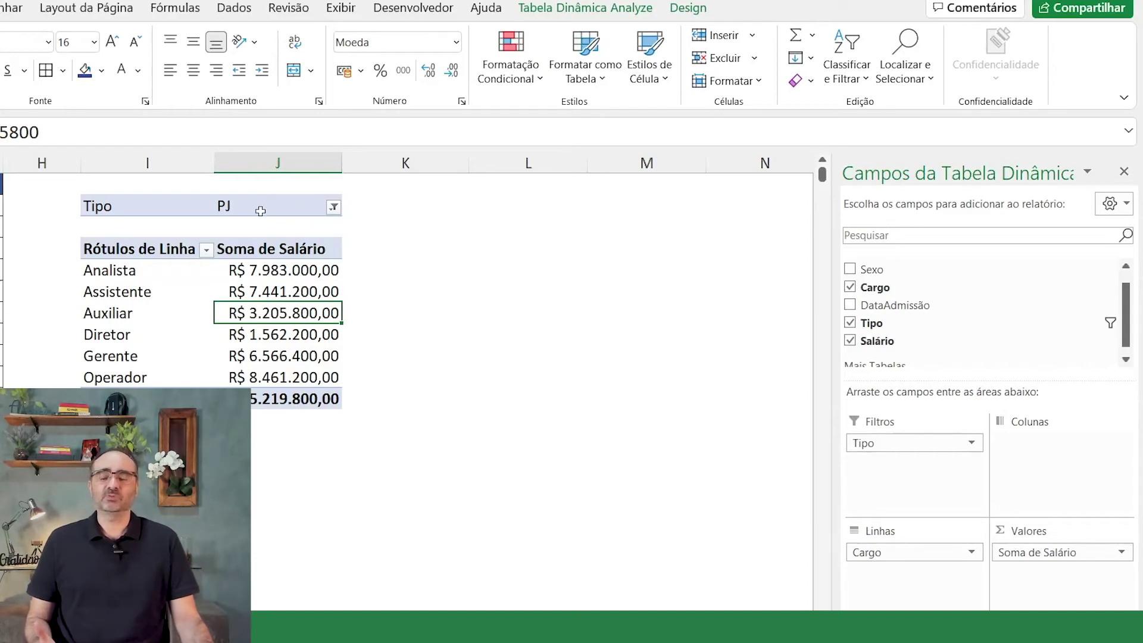
Step: Move Tipo to Colunas for PF and PJ salary columns, and widen columns J, K and L
left_click_drag(868, 442, 1063, 477)
left_click_drag(350, 163, 380, 162)
left_click_drag(675, 165, 770, 165)
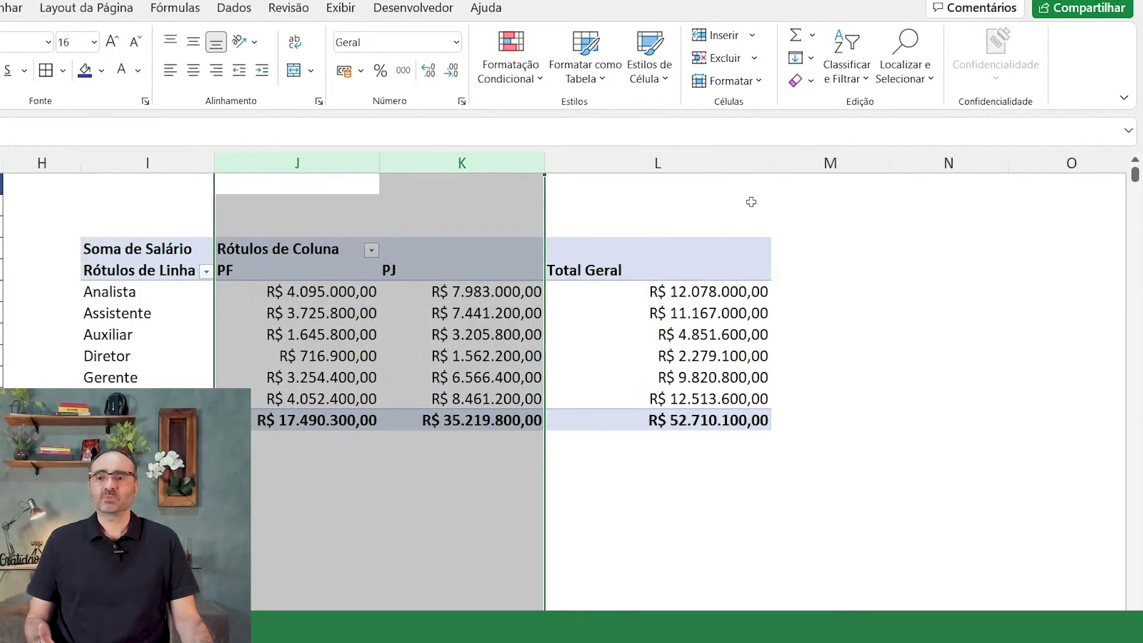
left_click_drag(381, 158, 405, 160)
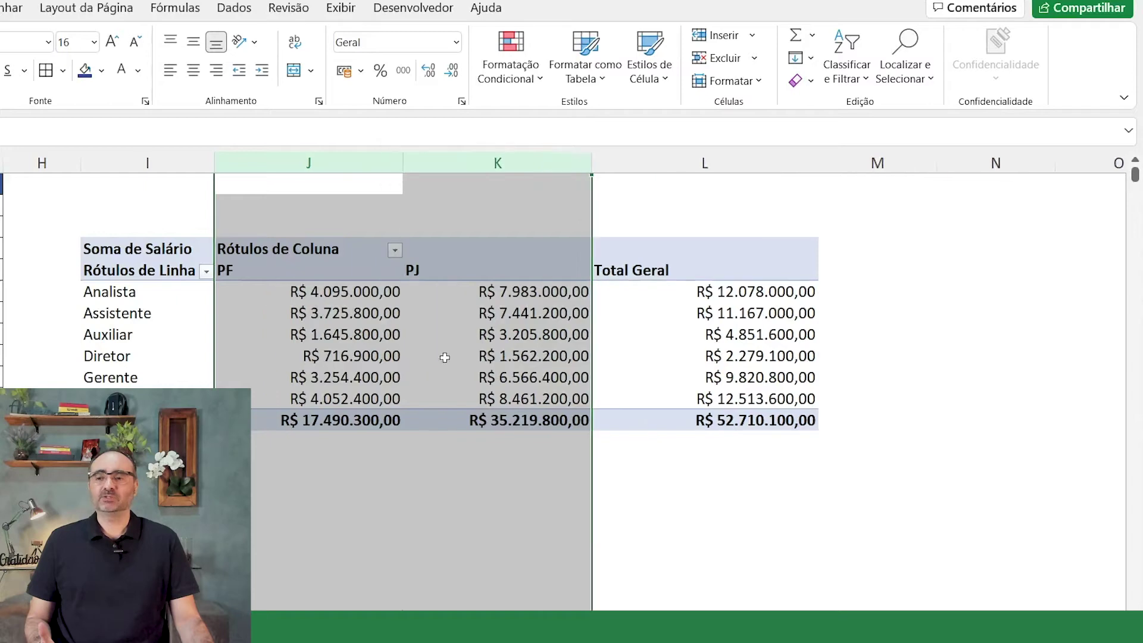
left_click(401, 375)
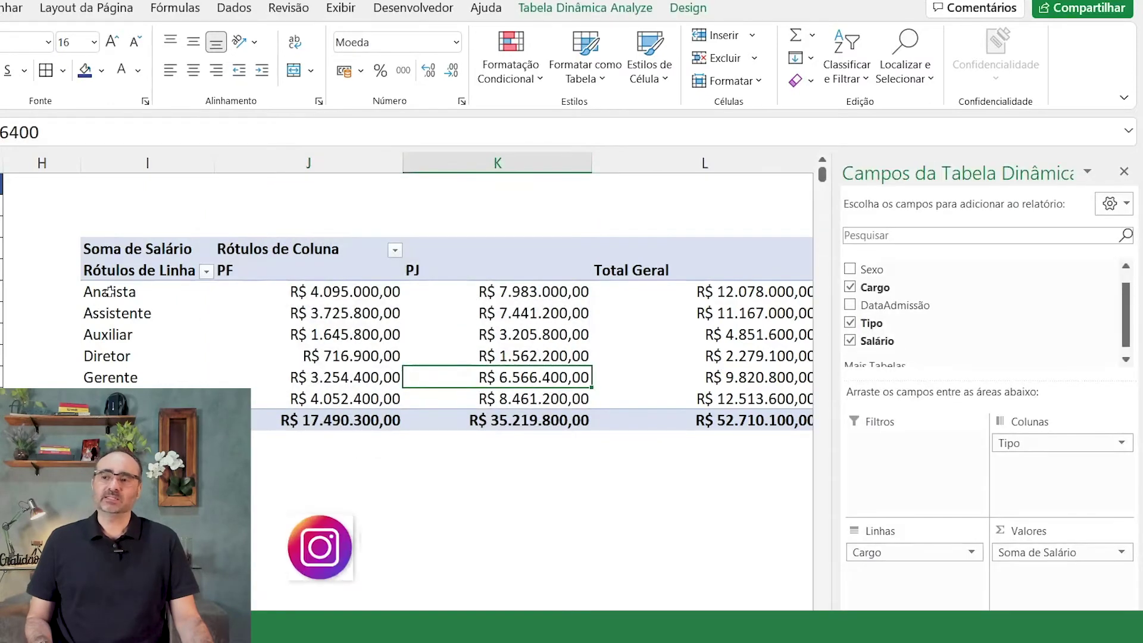
left_click_drag(98, 291, 265, 291)
left_click(324, 270)
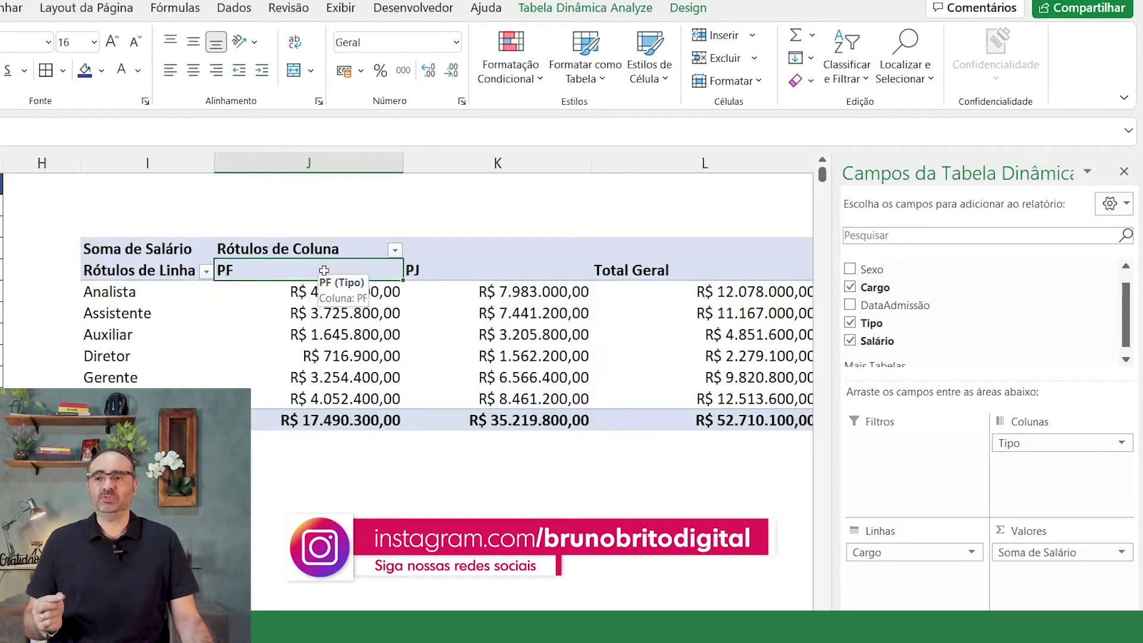
left_click(353, 292)
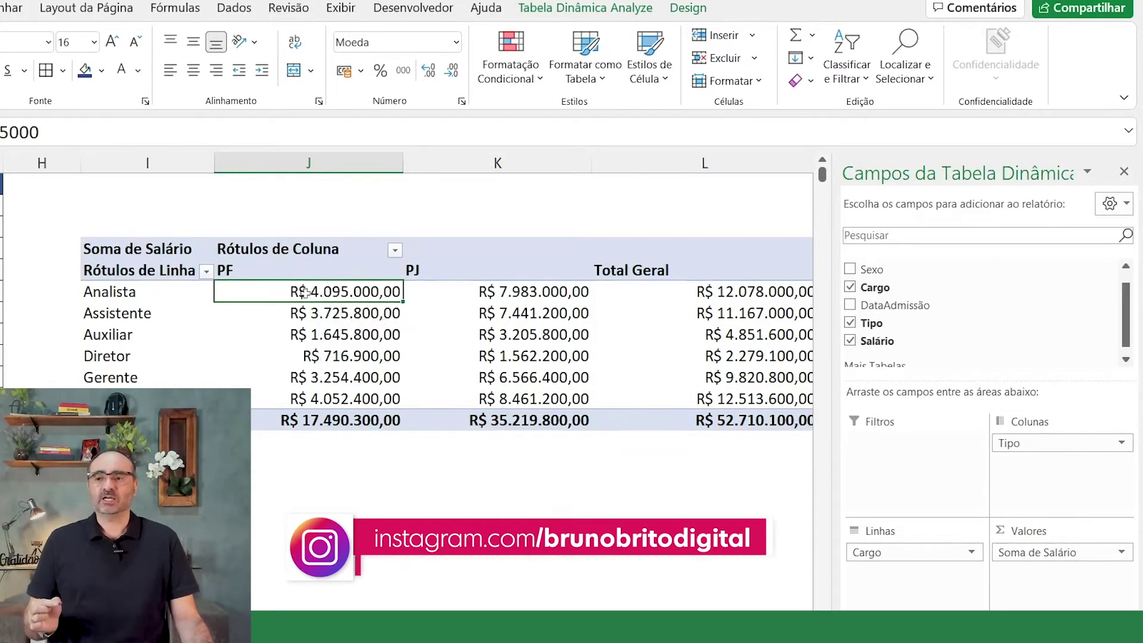
left_click(467, 270)
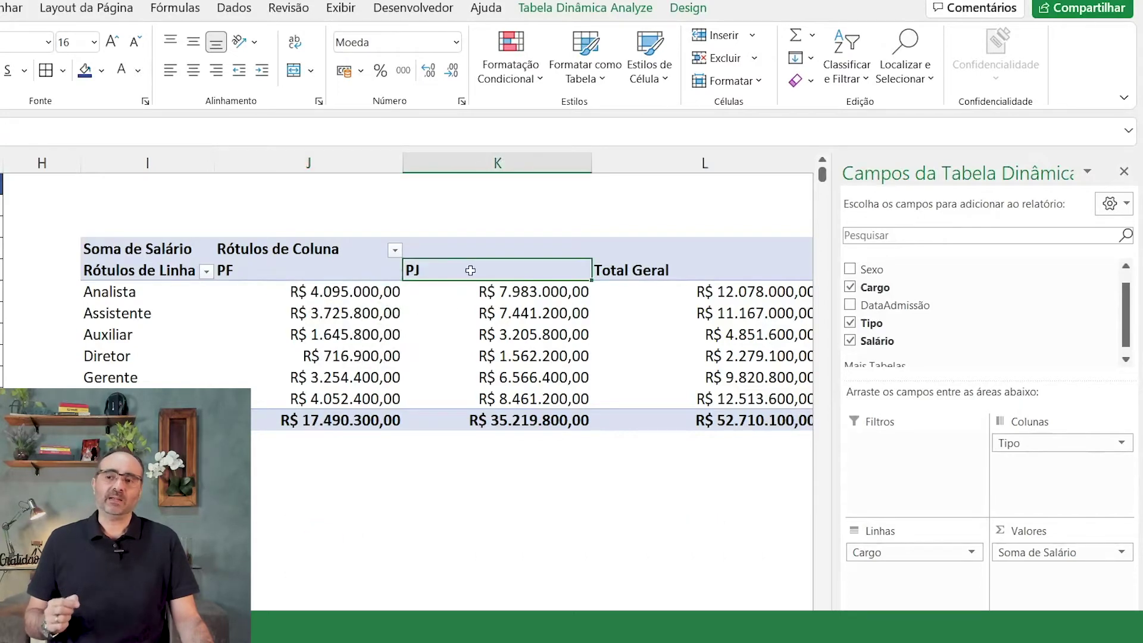
left_click(537, 300)
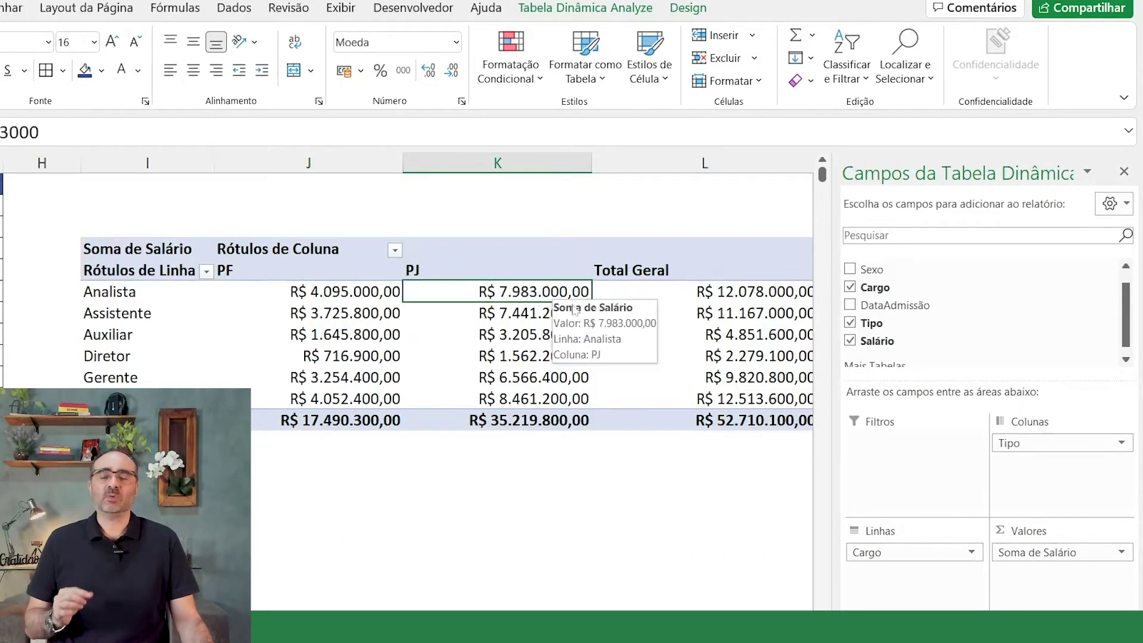
left_click(732, 290)
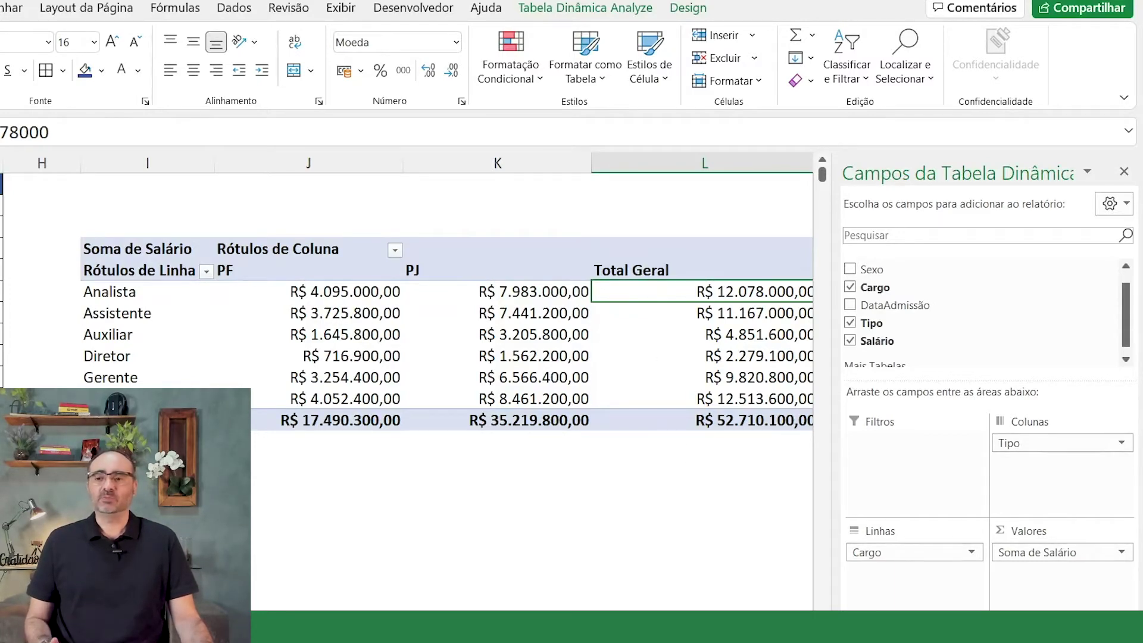
scroll(602, 291, "right", 2)
left_click_drag(745, 162, 681, 163)
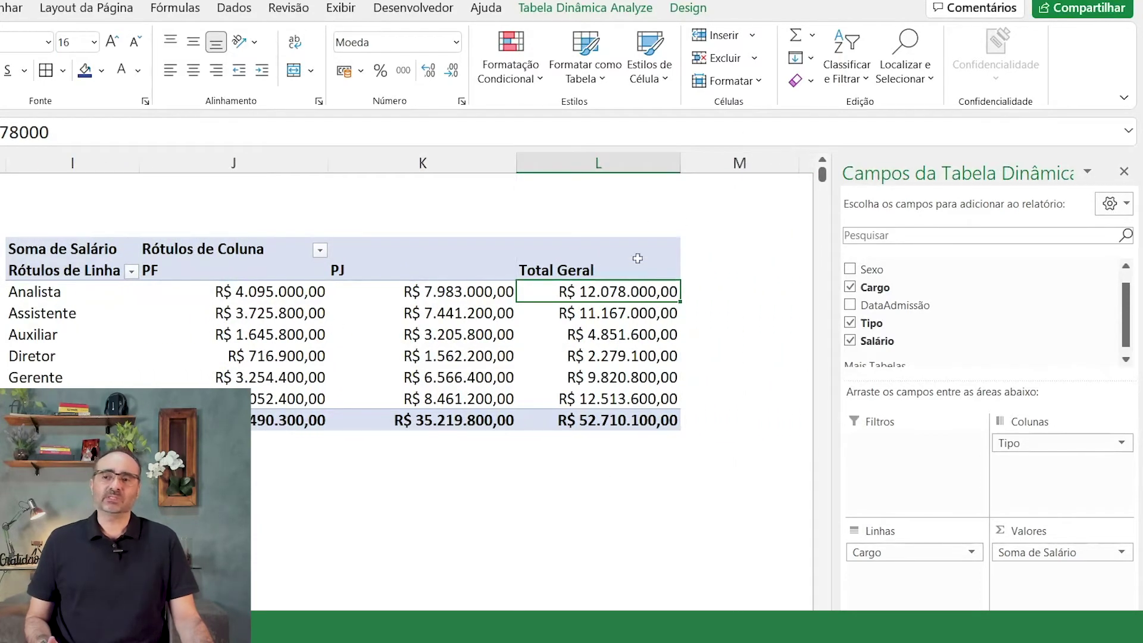
left_click_drag(634, 254, 613, 420)
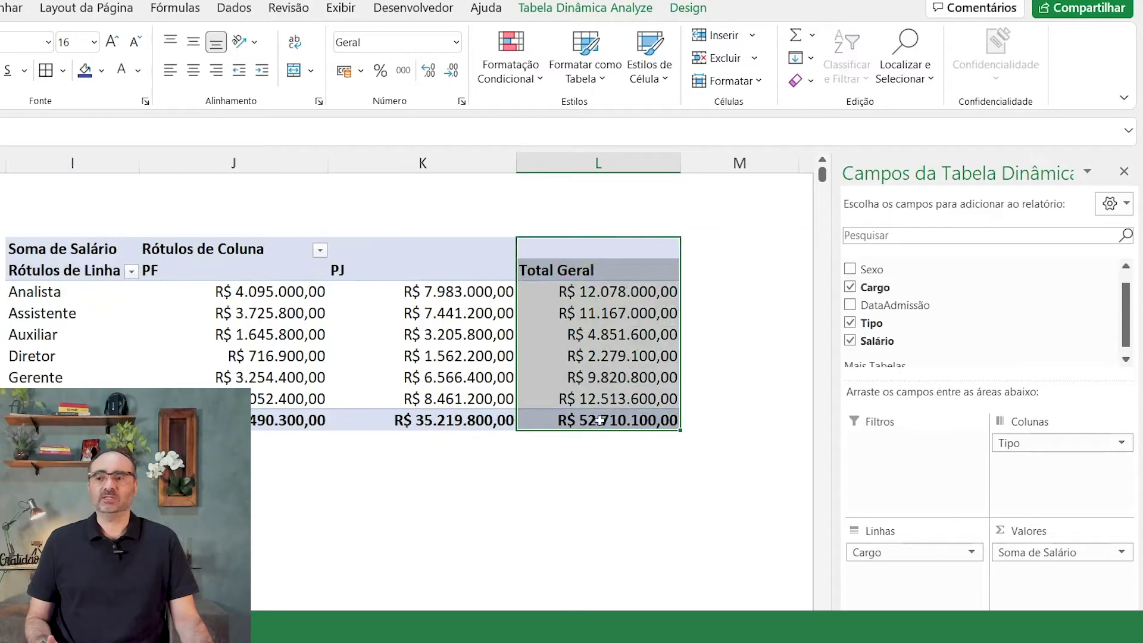
left_click_drag(90, 421, 652, 425)
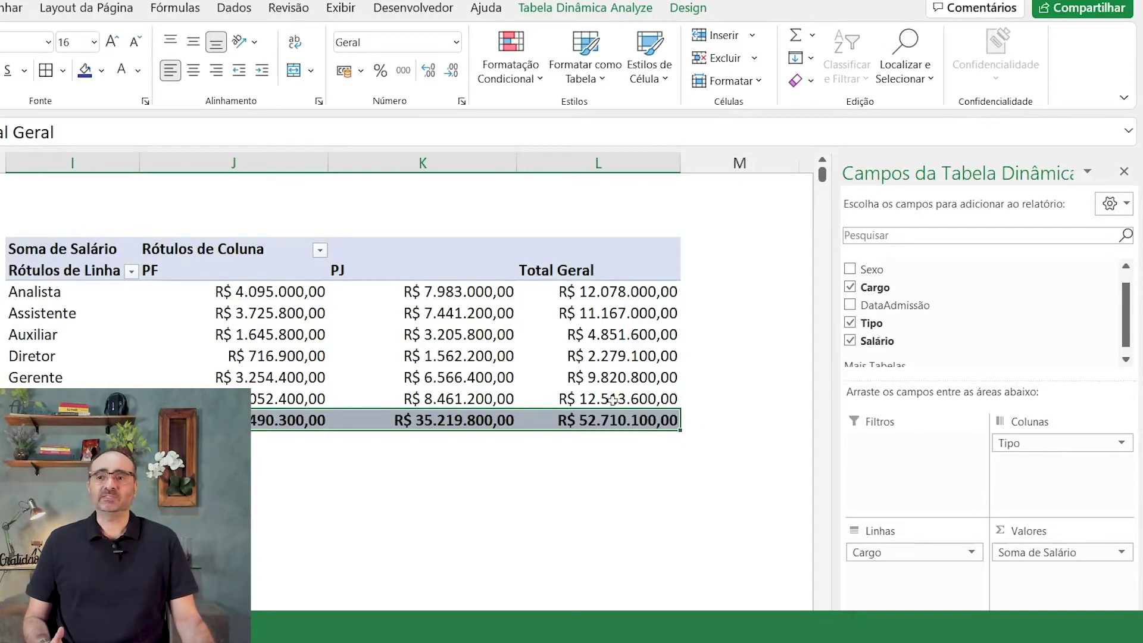
left_click(474, 332)
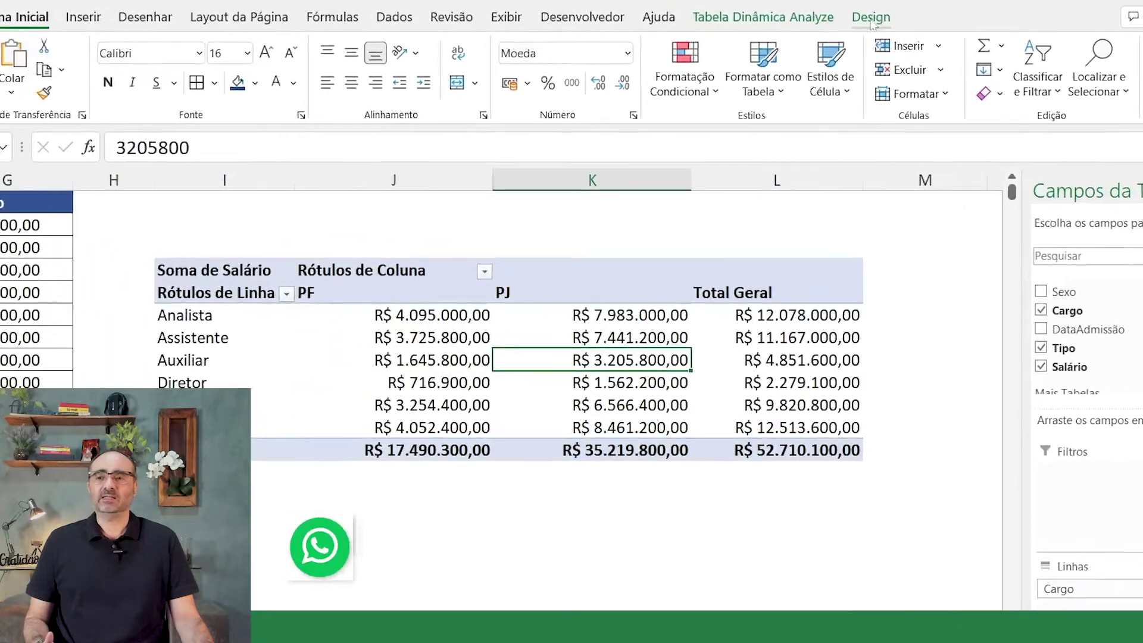
Step: Set the pivot's Grand Totals to Off for Rows and Columns, then back On for Rows and Columns
left_click(688, 8)
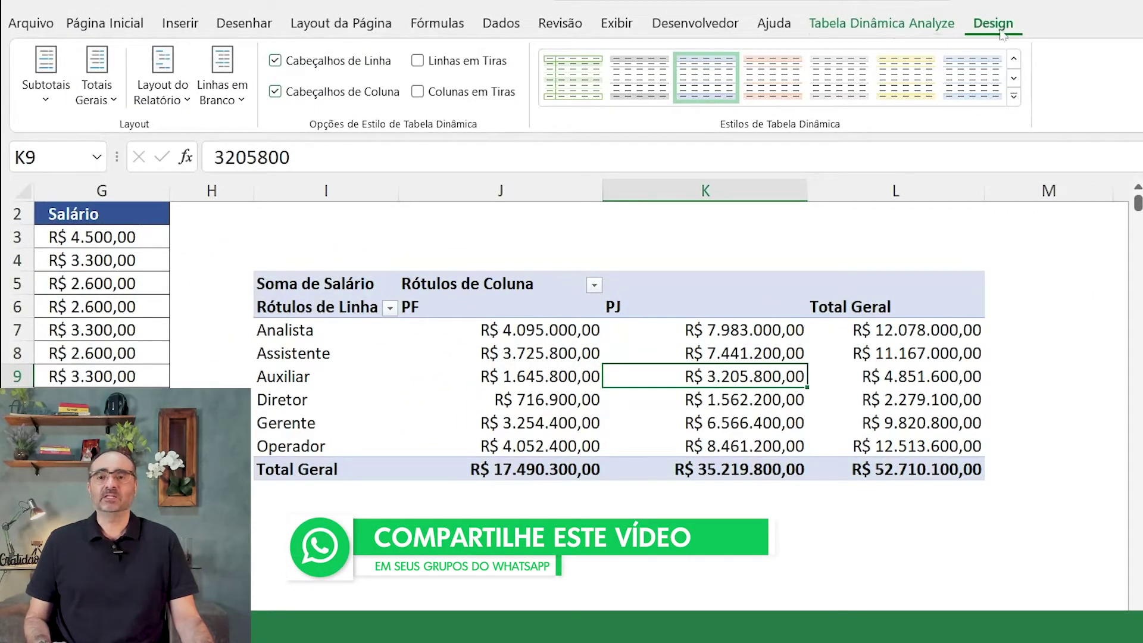
left_click(801, 560)
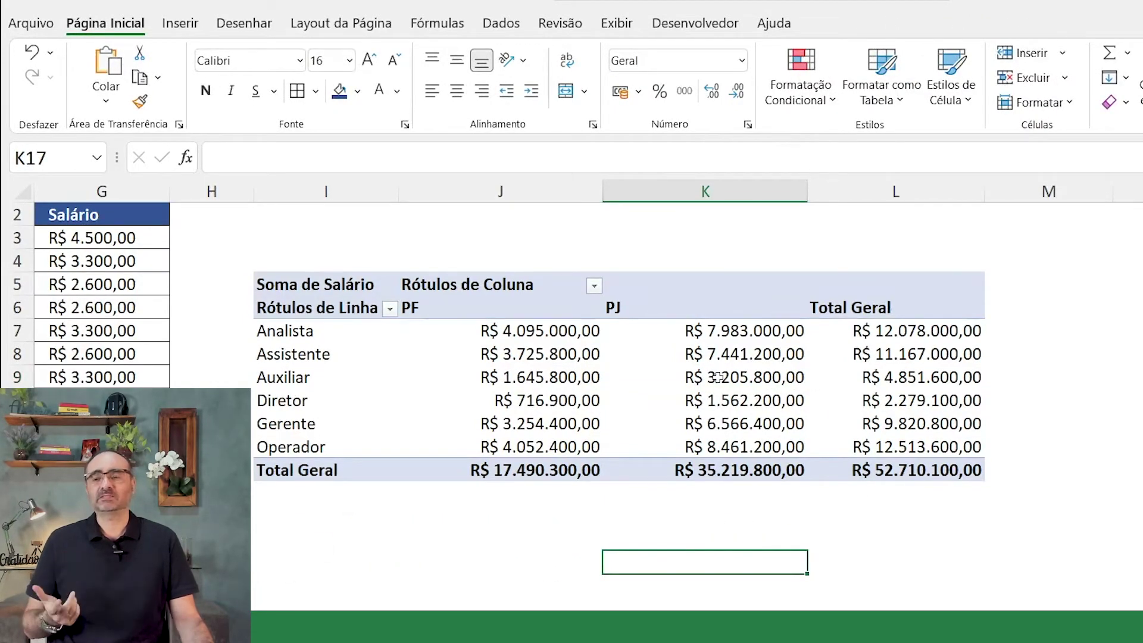
left_click(745, 364)
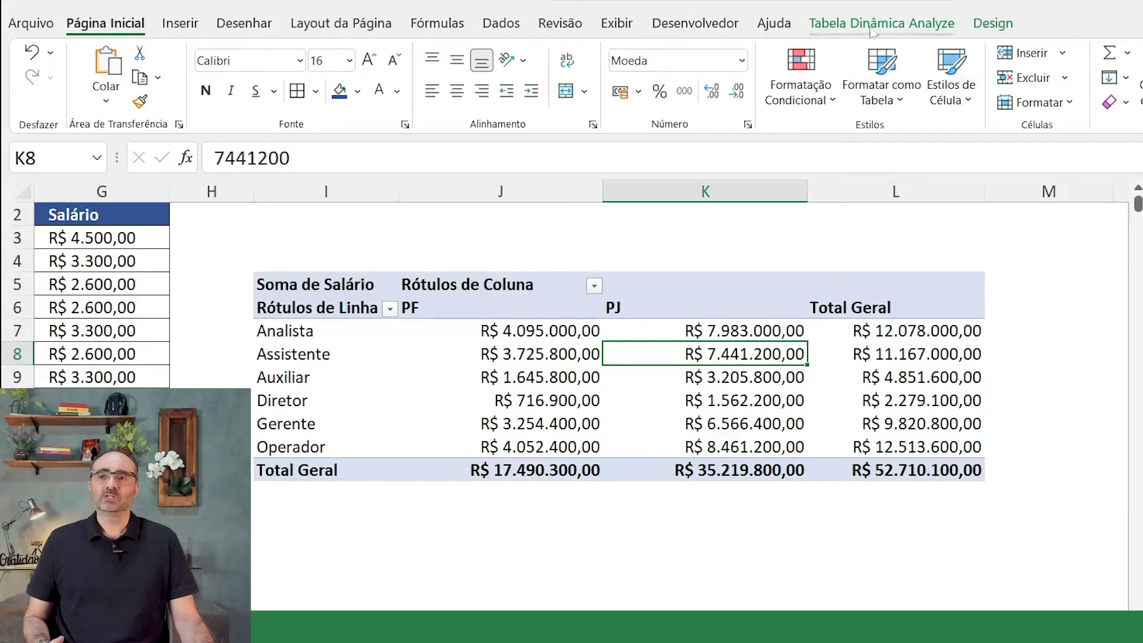
left_click(993, 27)
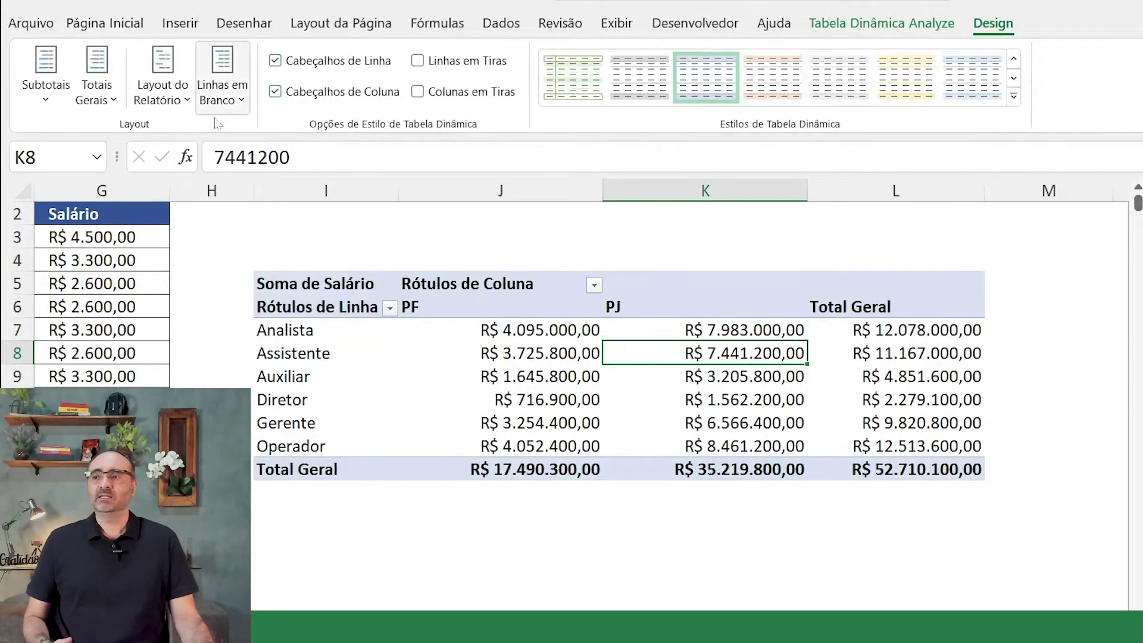
left_click(113, 101)
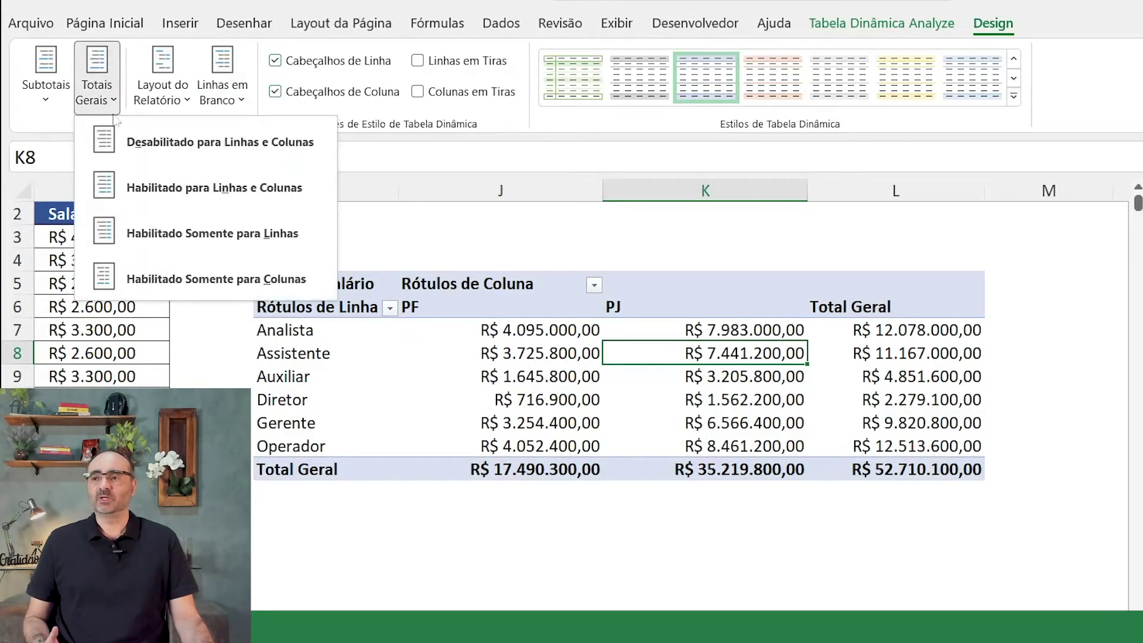
left_click(214, 152)
left_click(113, 101)
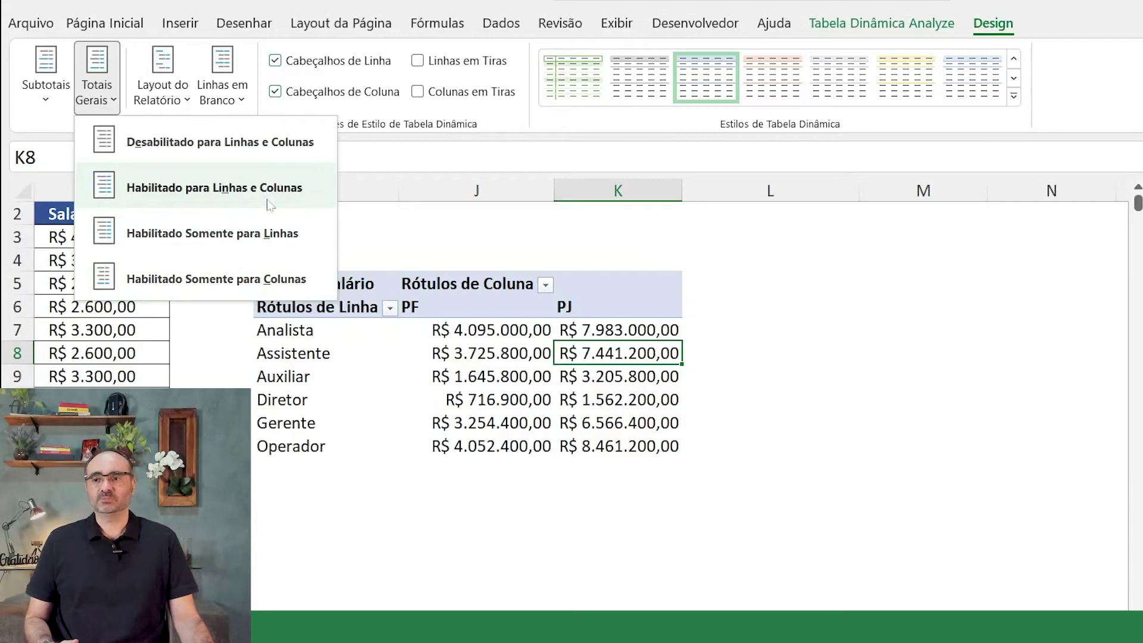
left_click(269, 205)
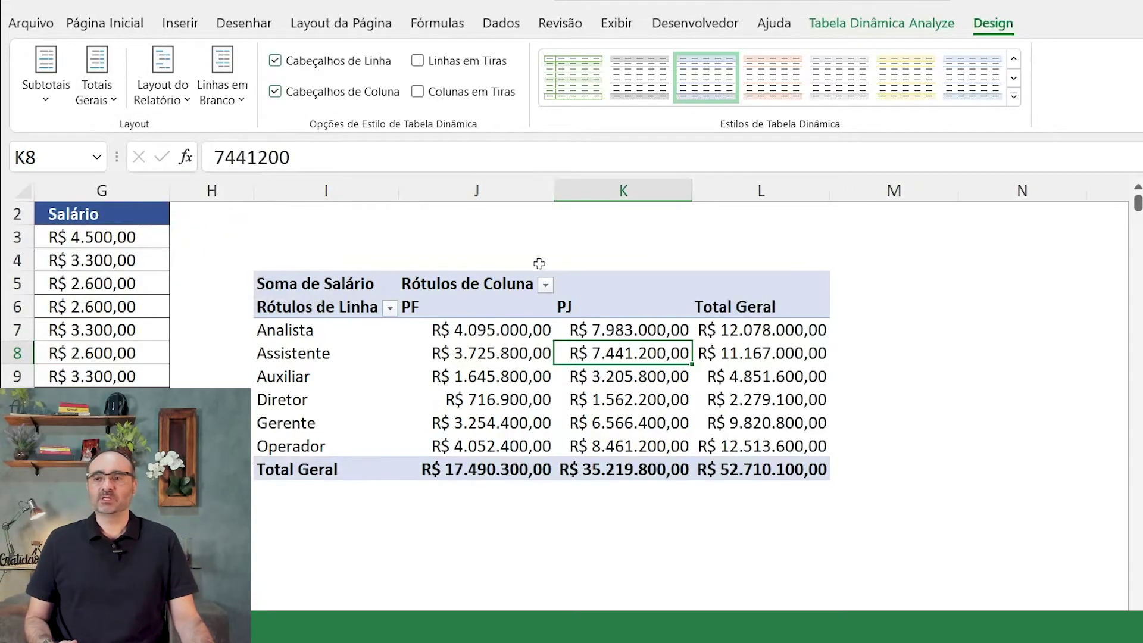
Step: Widen column J and uncheck 'Autofit column widths on update' in PivotTable Options
left_click_drag(555, 193, 620, 190)
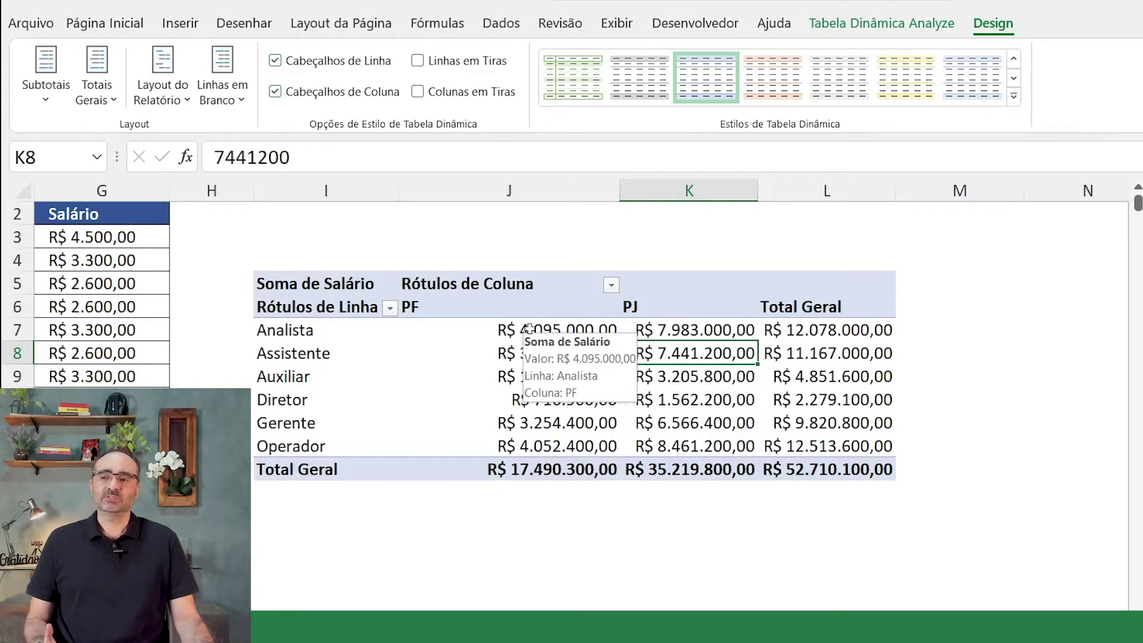
right_click(529, 329)
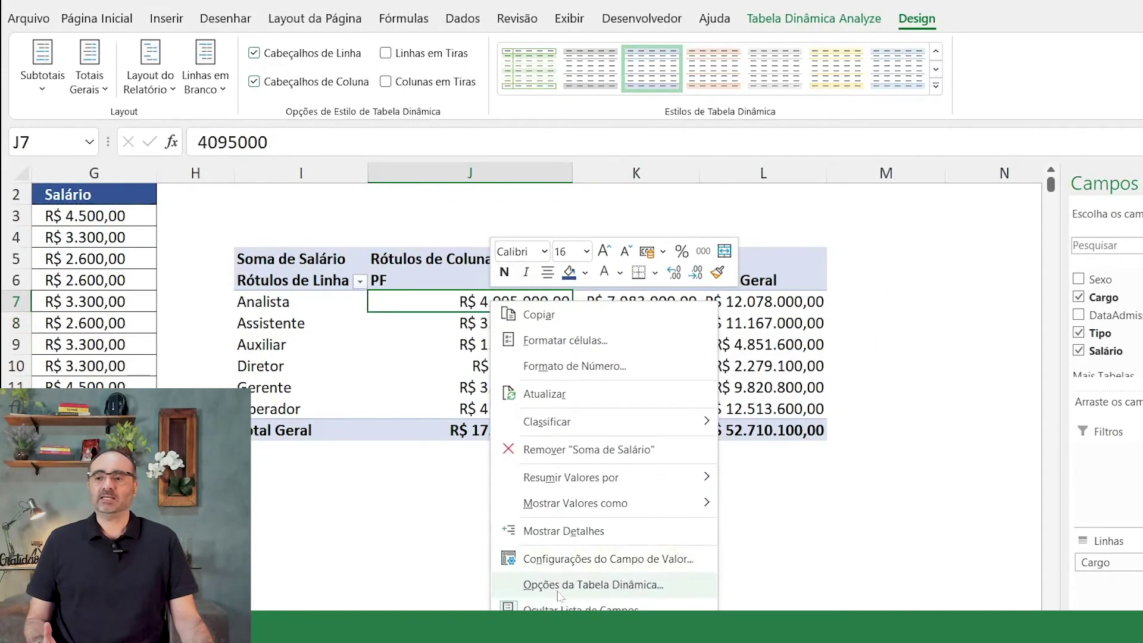
left_click(646, 586)
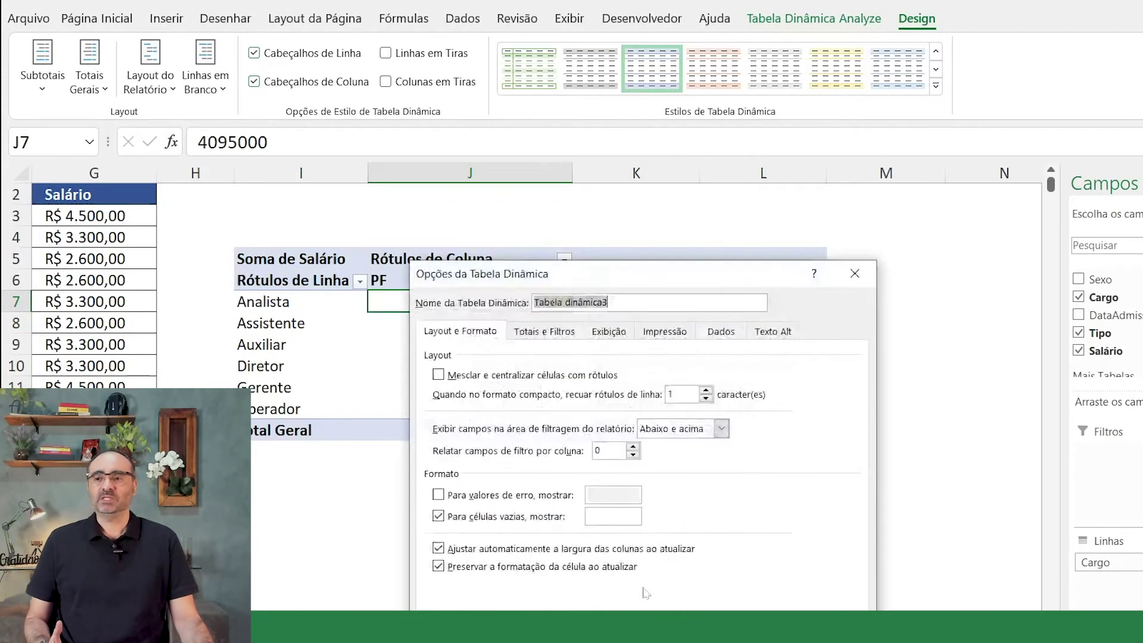
left_click_drag(658, 277, 672, 194)
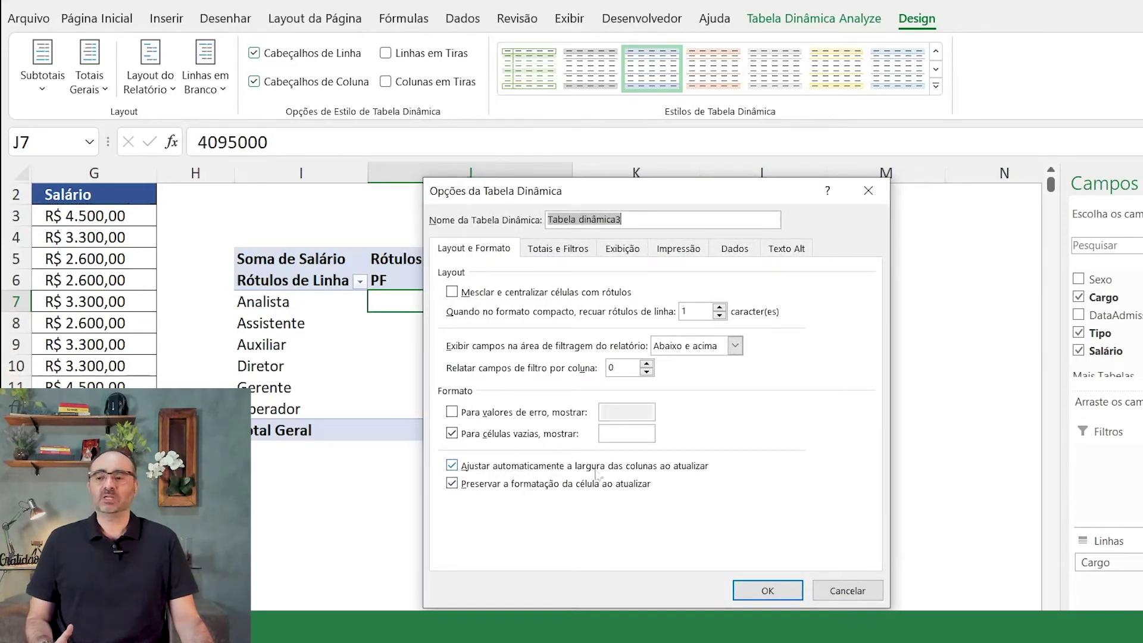
left_click(453, 470)
left_click(768, 590)
Step: Resize the PF and PJ columns J and K to the same wider width
left_click_drag(470, 173, 587, 173)
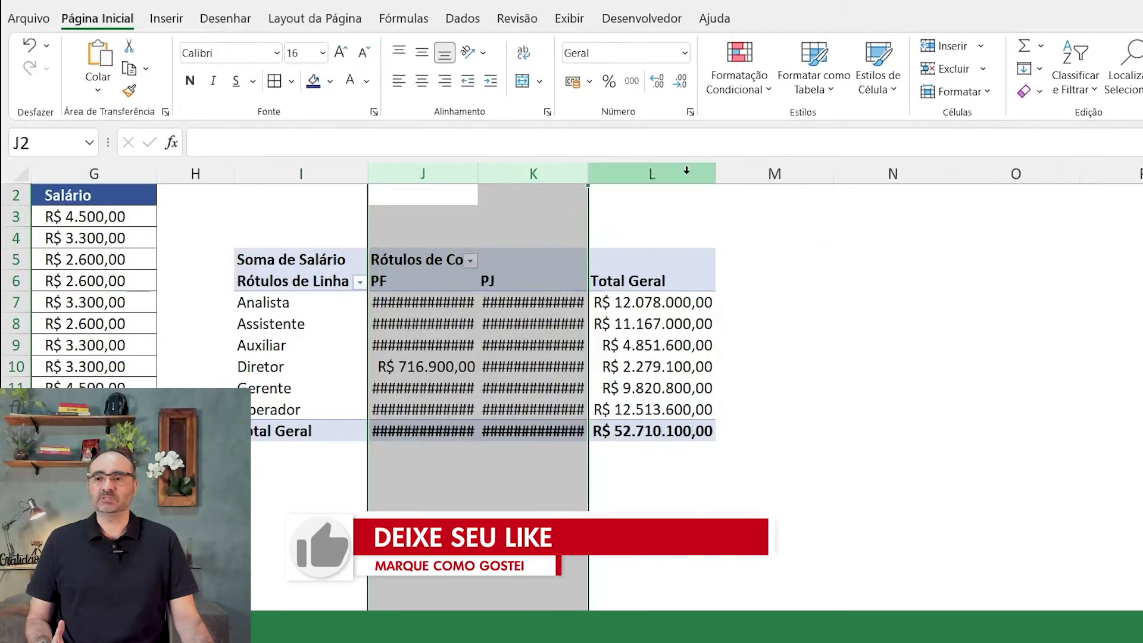
left_click(590, 174)
left_click(589, 171)
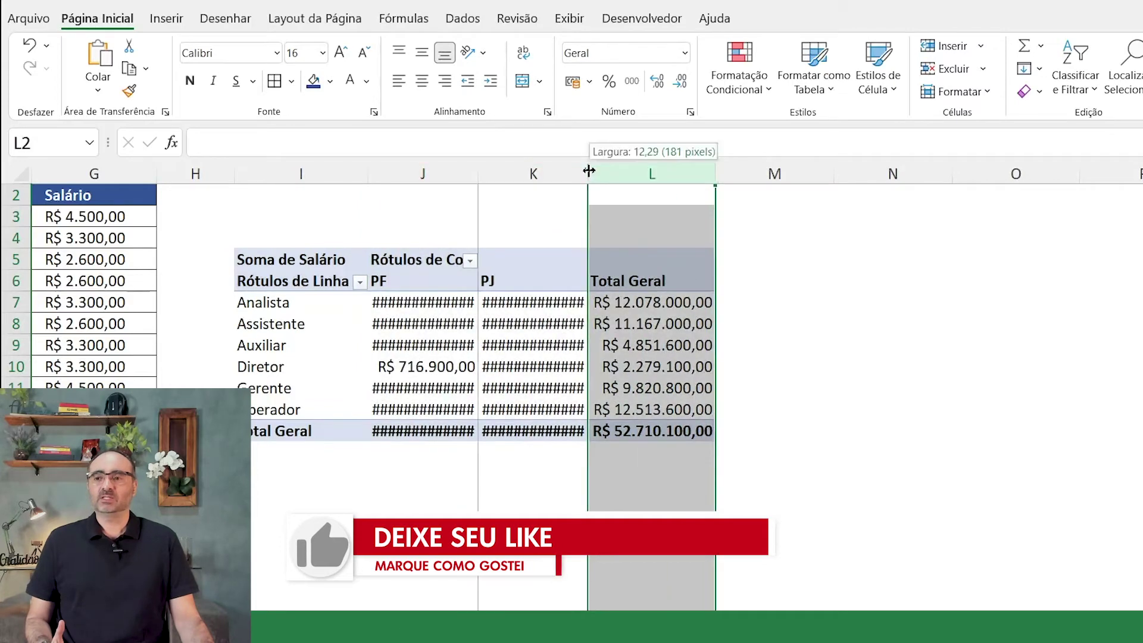
left_click_drag(471, 174, 907, 176)
scroll(587, 173, "up", 1)
left_click(825, 394)
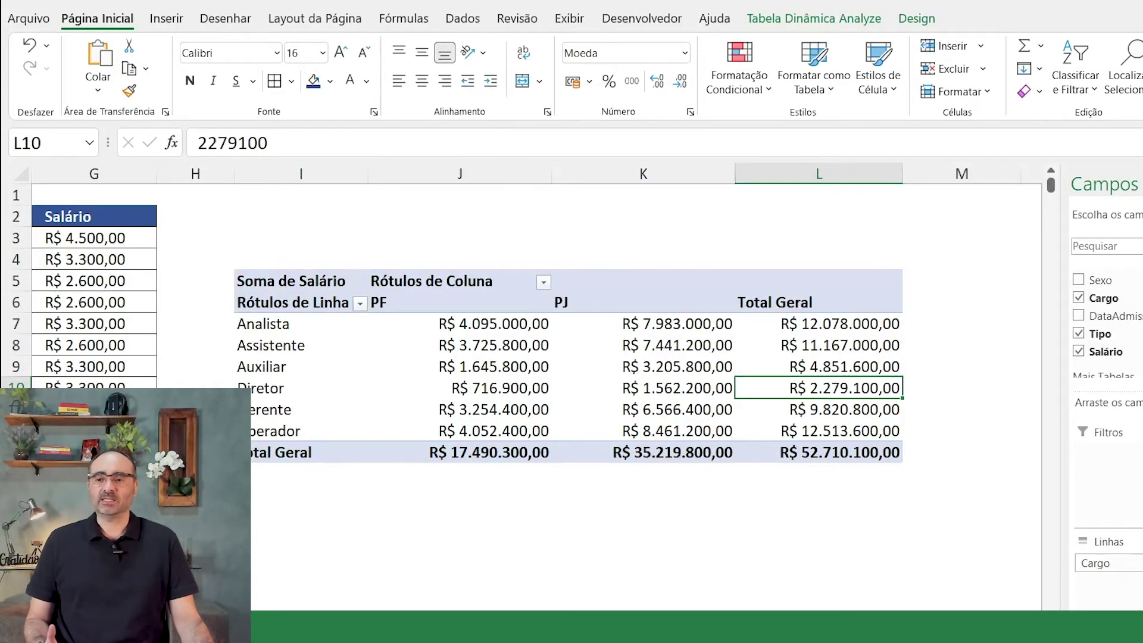
scroll(536, 387, "left", 6)
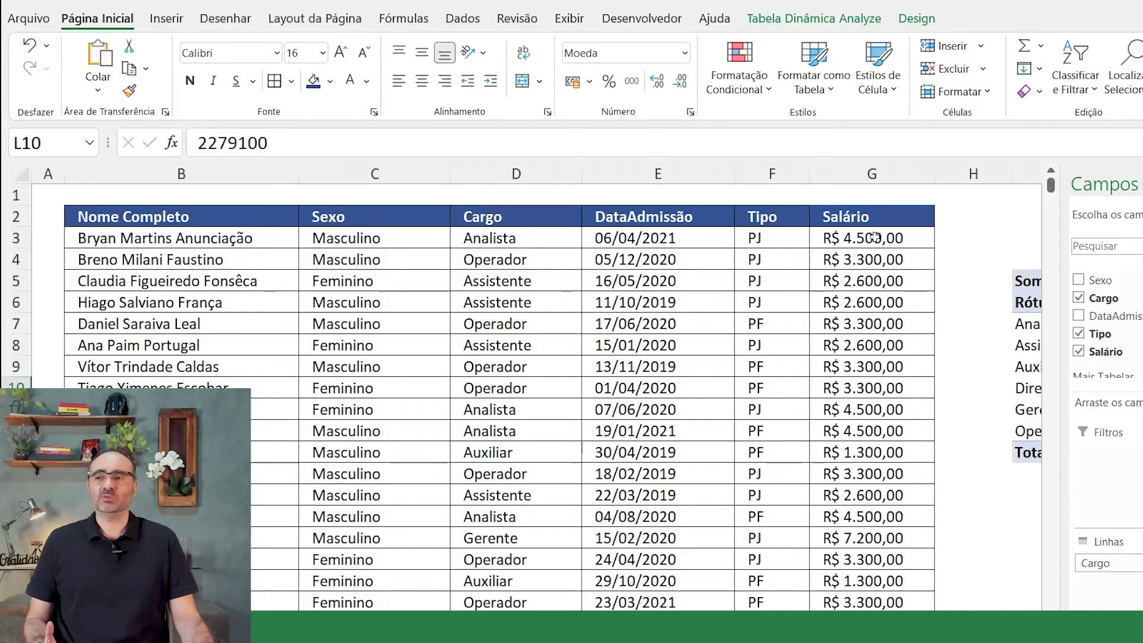
left_click(893, 238)
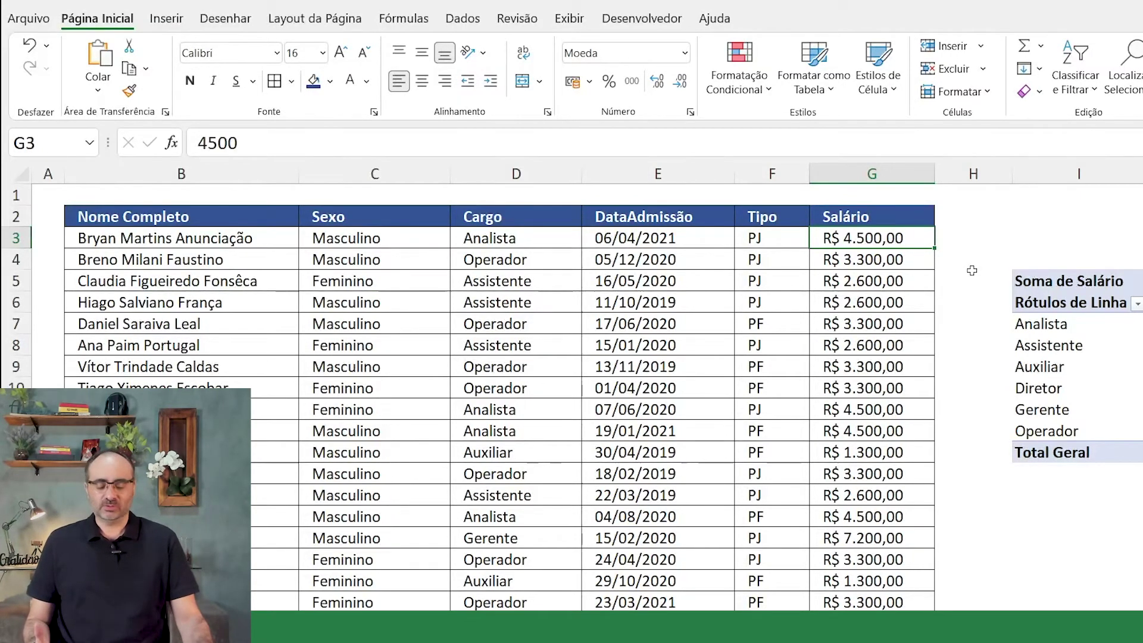
type("99999999999")
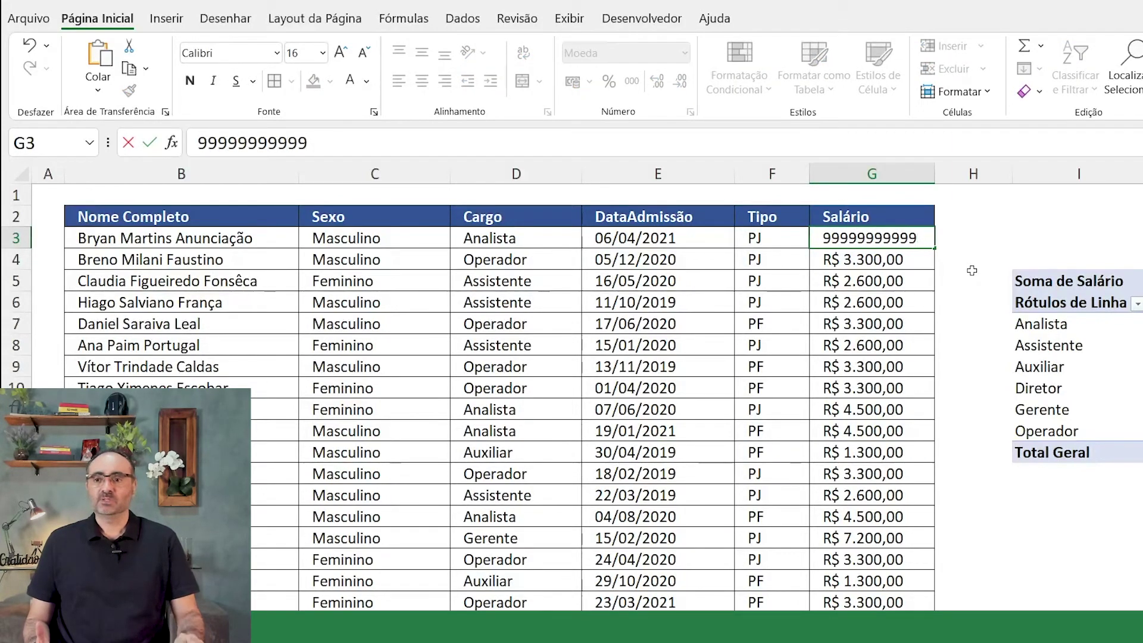
key("Return")
left_click_drag(931, 172, 978, 172)
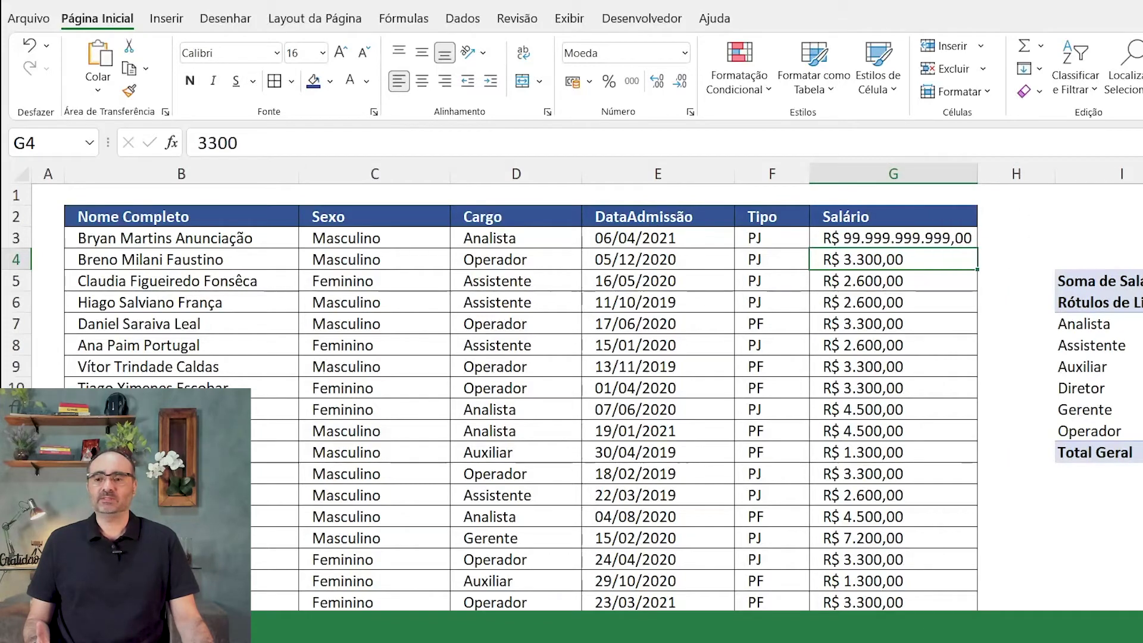
scroll(255, 224, "right", 5)
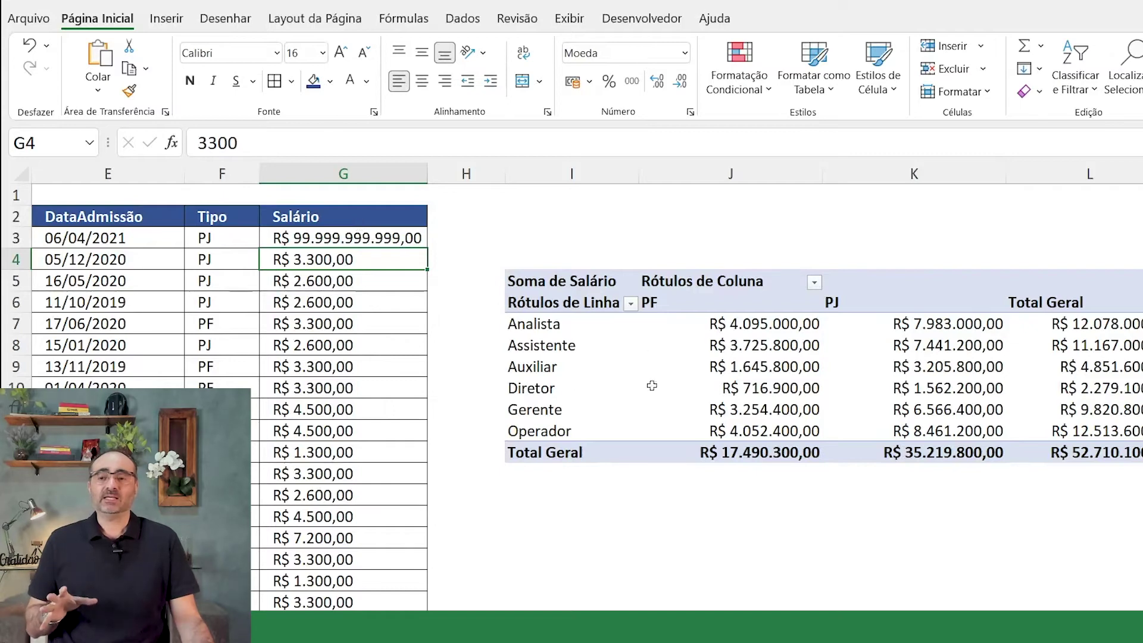
mouse_move(923, 418)
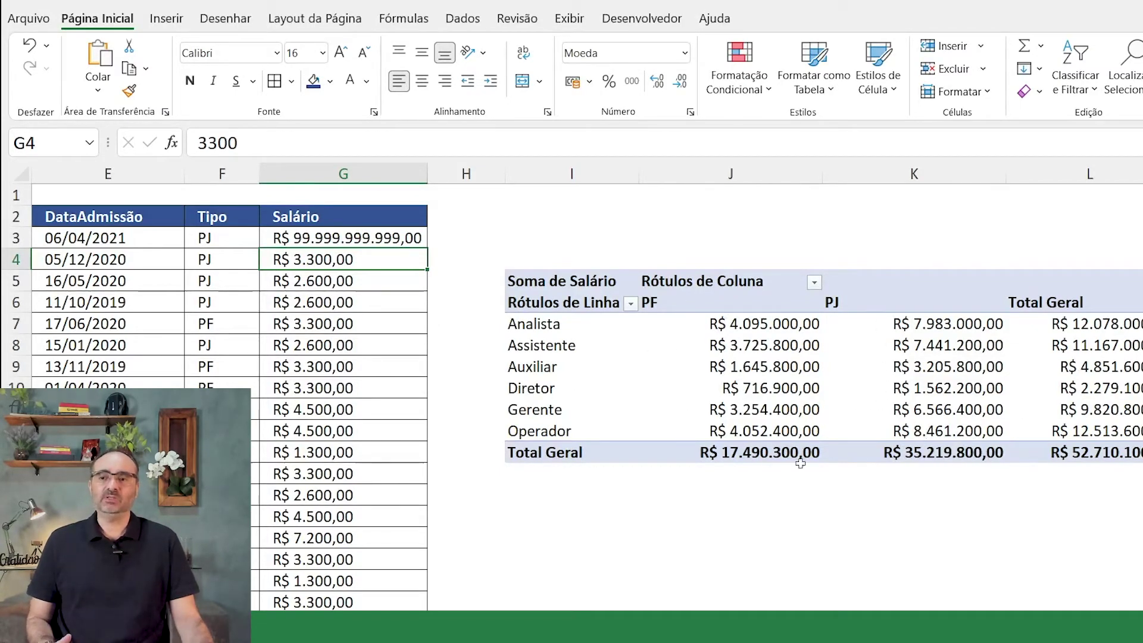
left_click(408, 239)
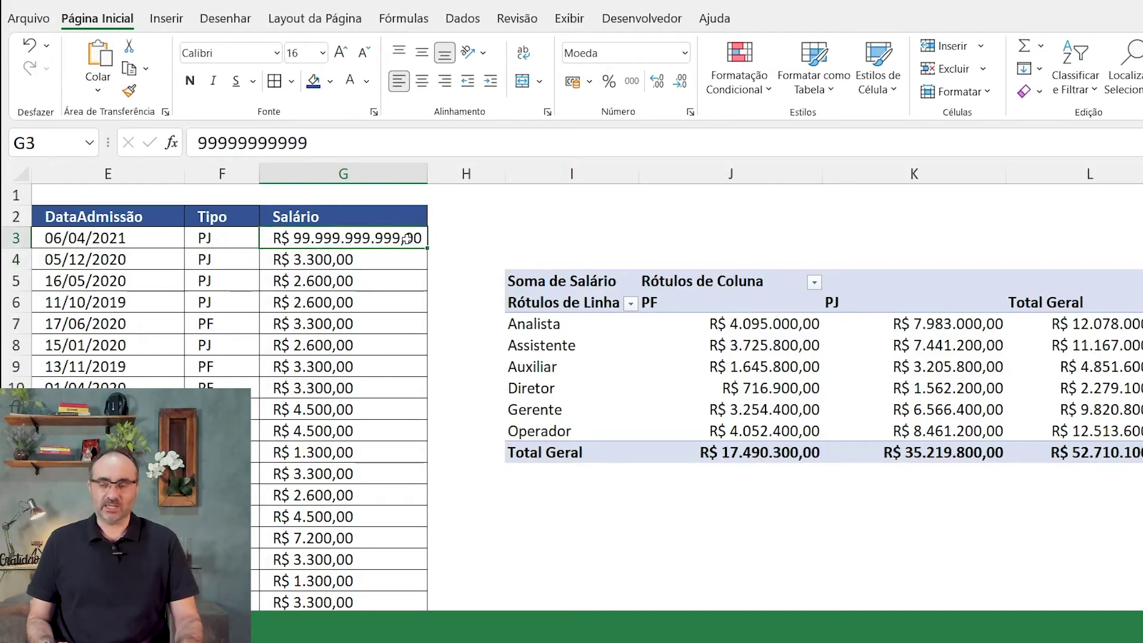
type("0")
key("Return")
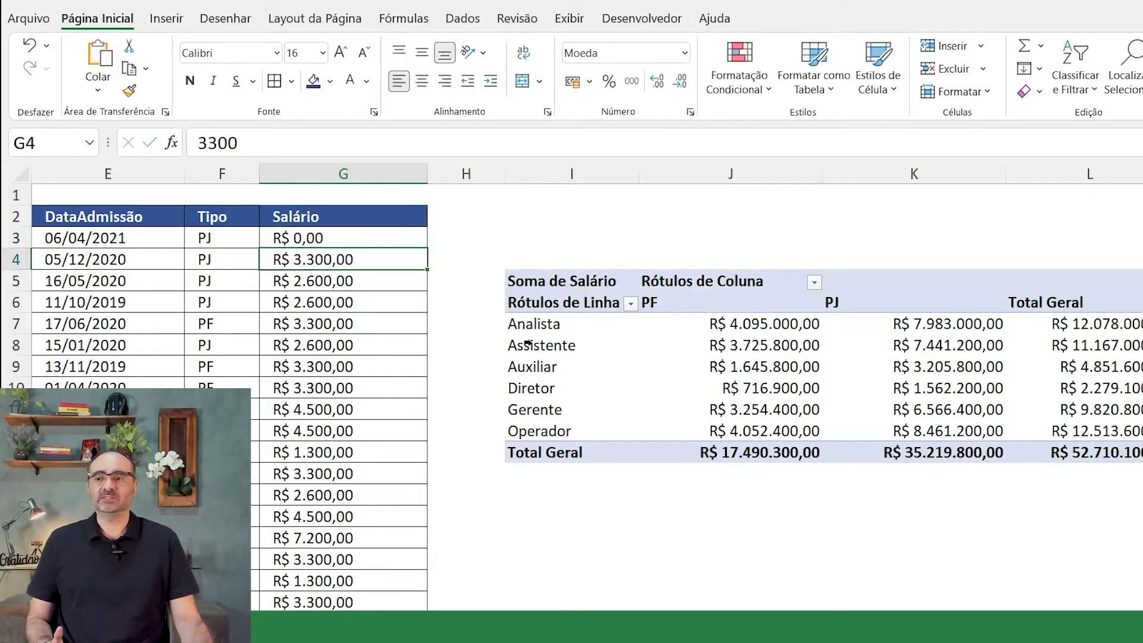
left_click(355, 241)
type("9999999999")
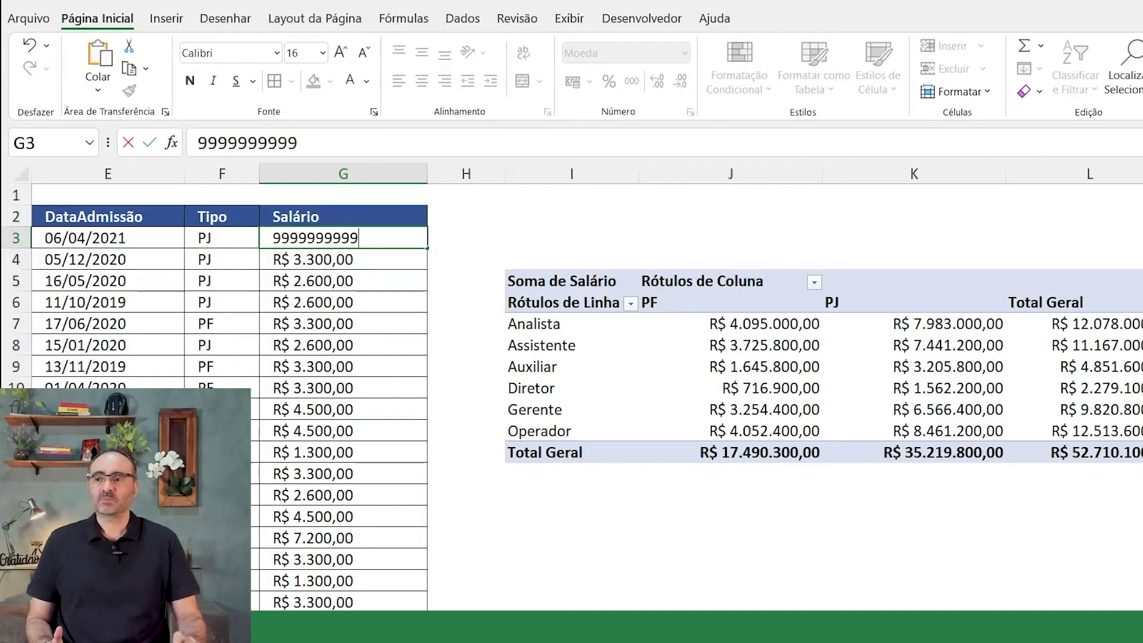
key("Return")
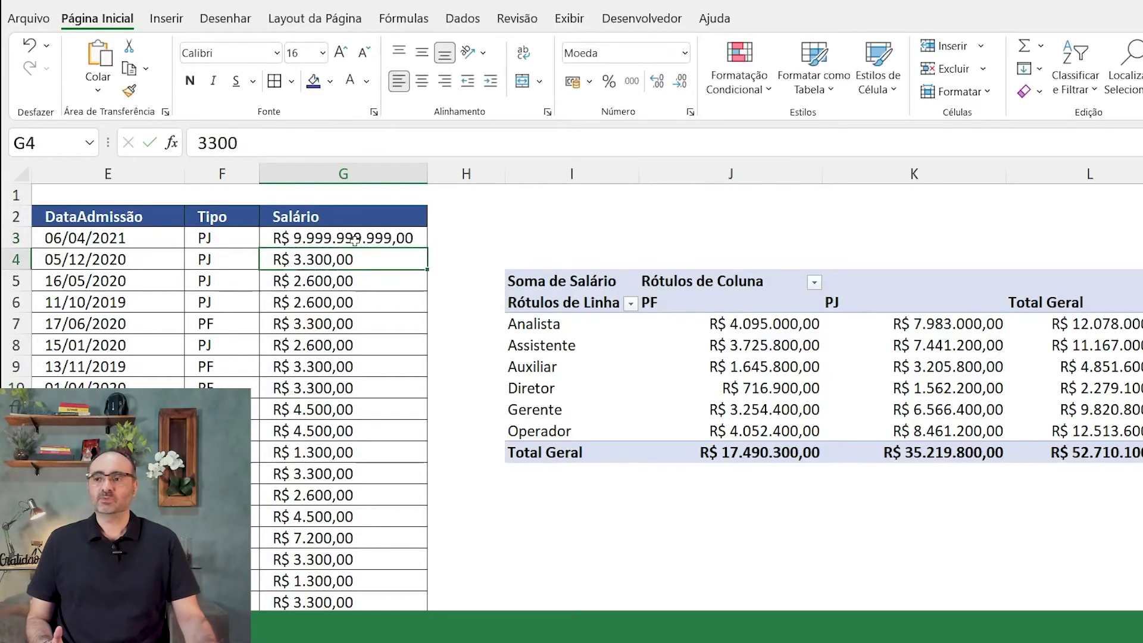
mouse_move(891, 323)
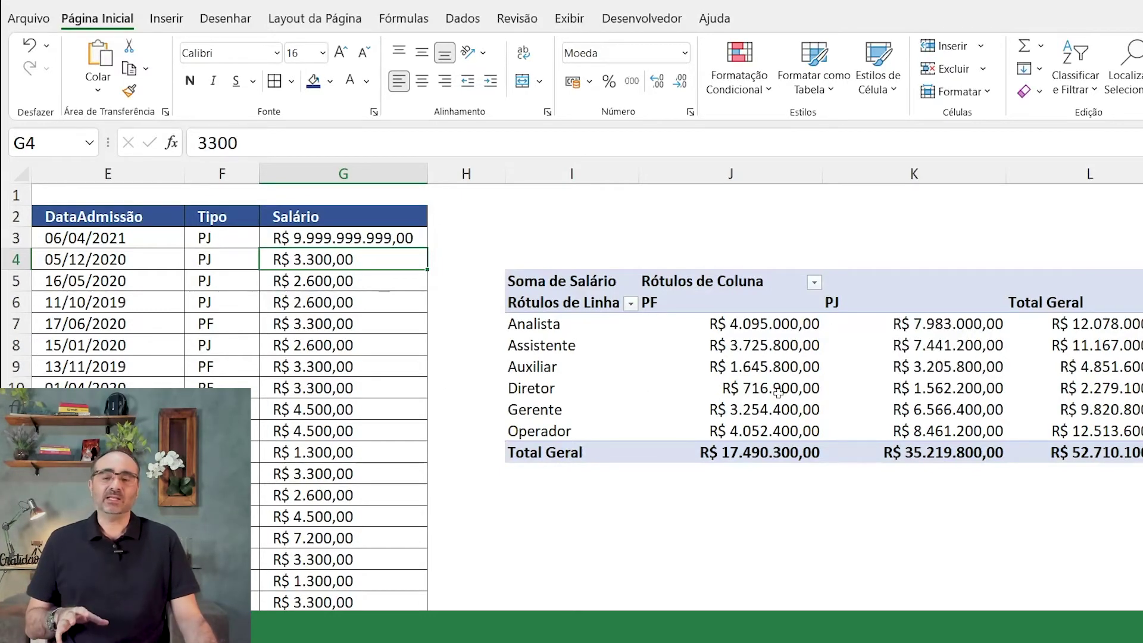
left_click(789, 350)
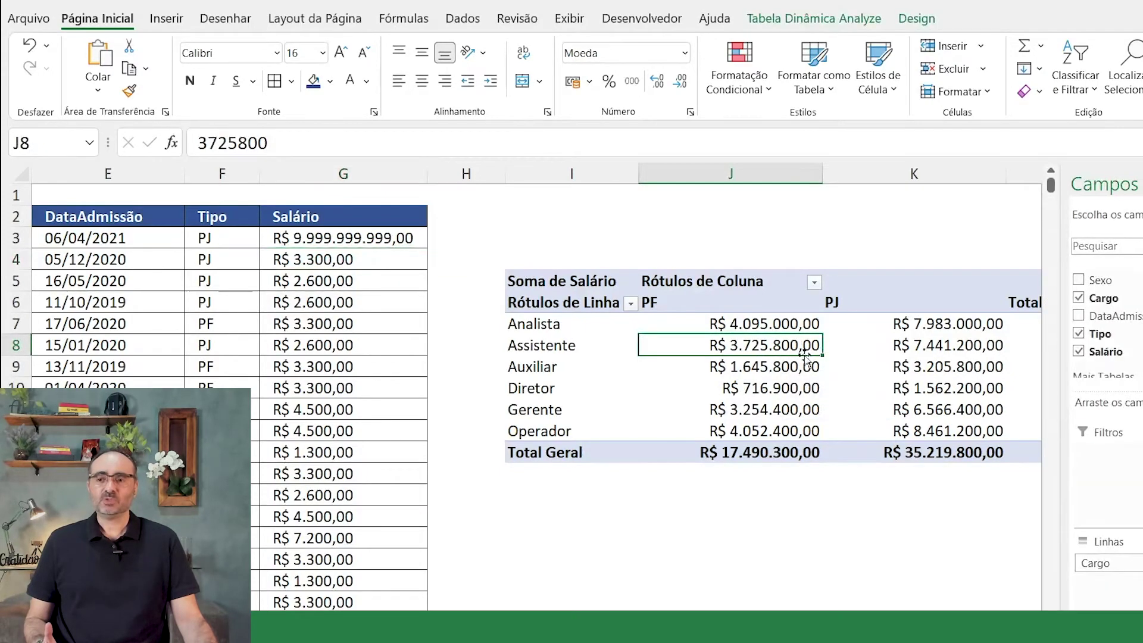
right_click(769, 342)
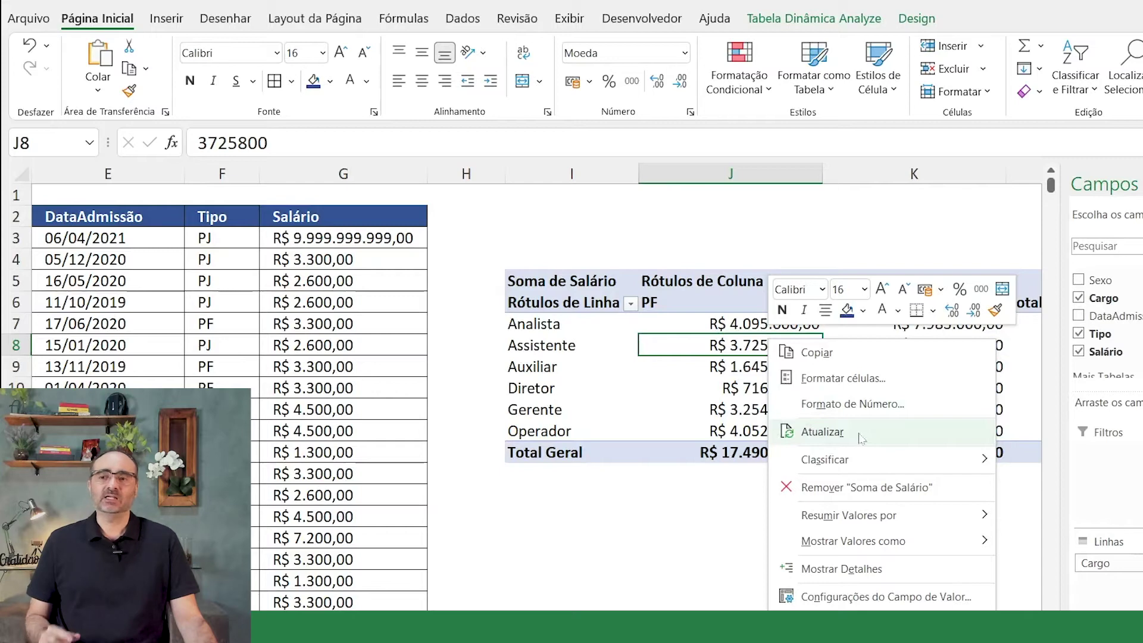
left_click(823, 431)
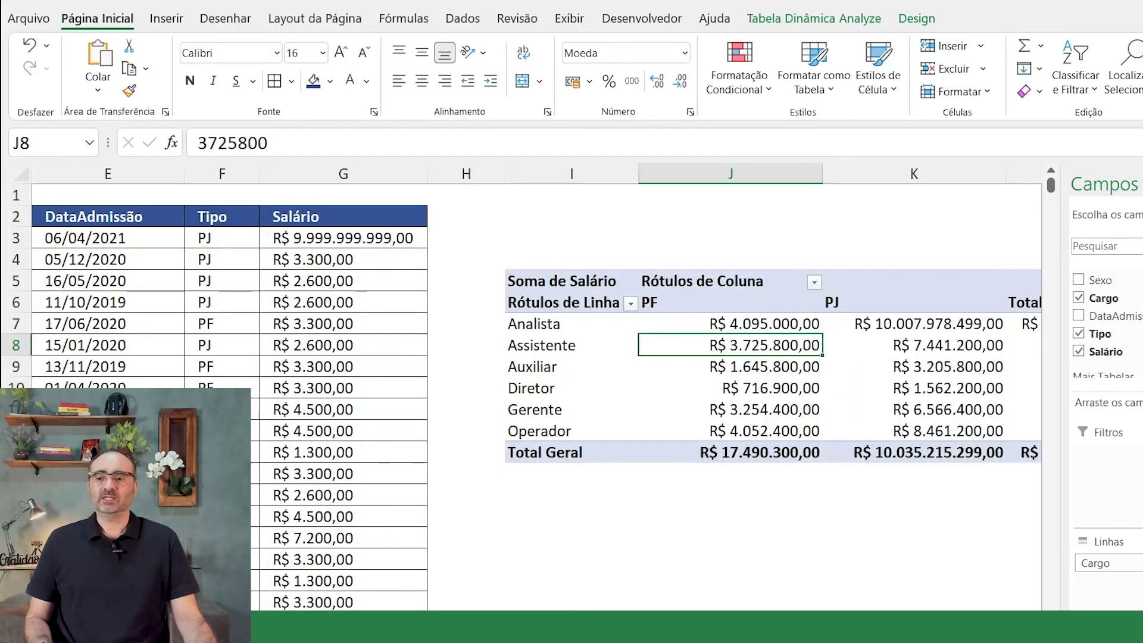
scroll(777, 324, "right", 2)
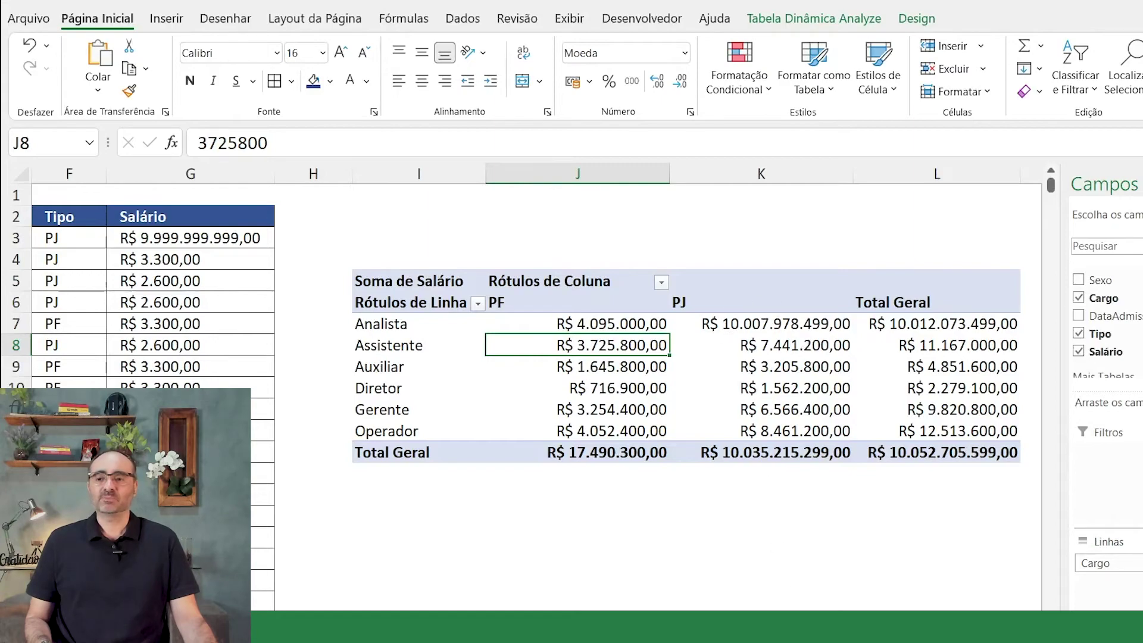
scroll(371, 266, "left", 5)
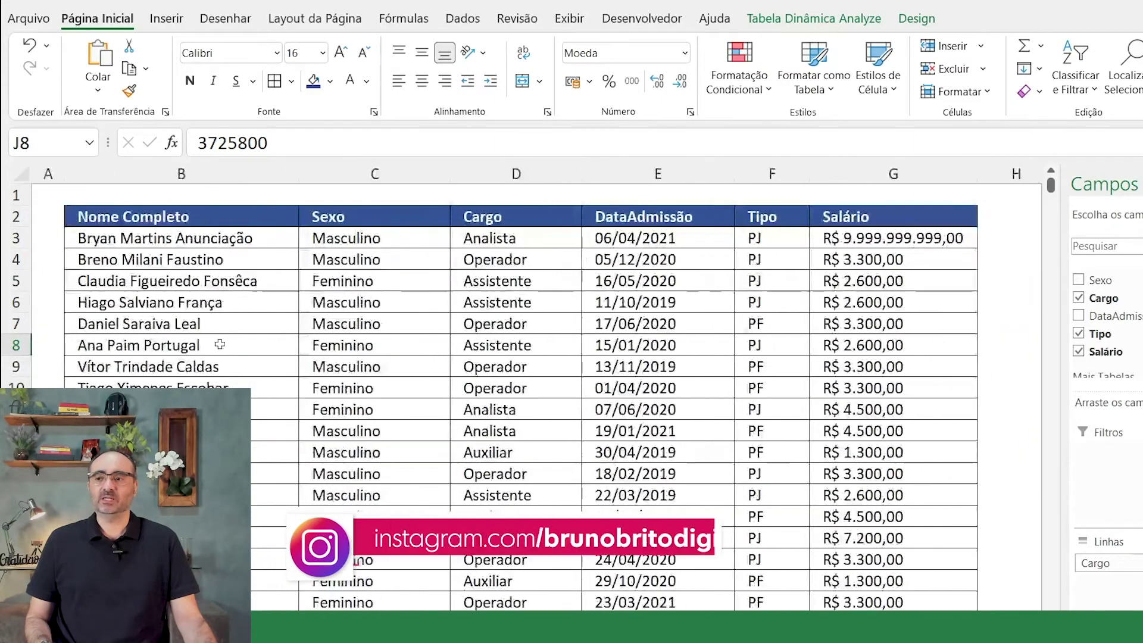
left_click_drag(237, 240, 578, 239)
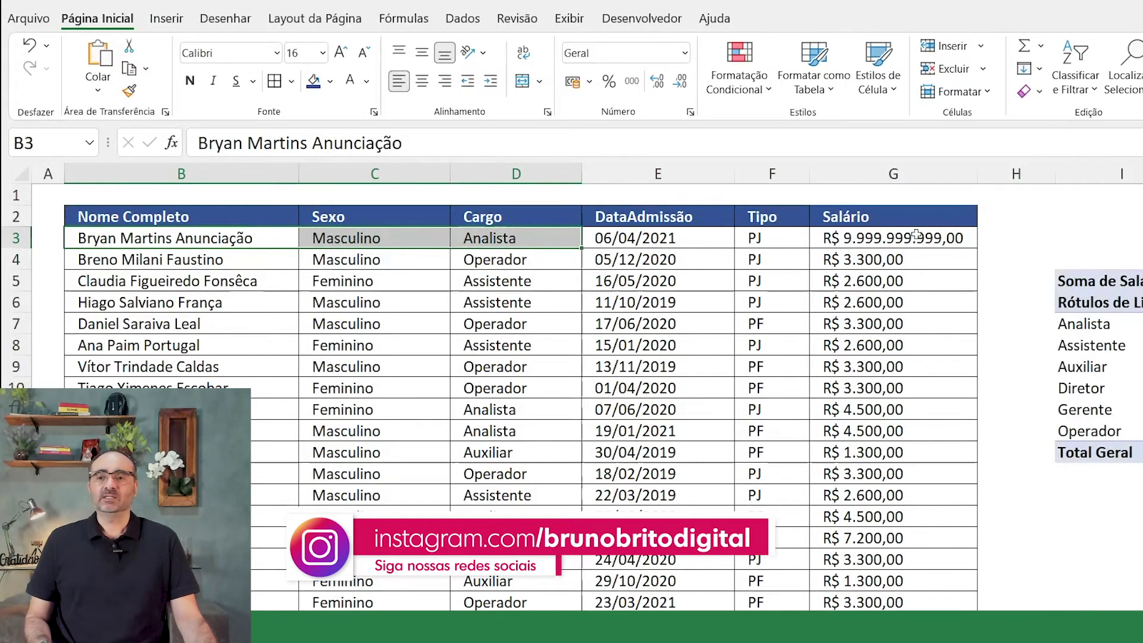
scroll(992, 350, "right", 5)
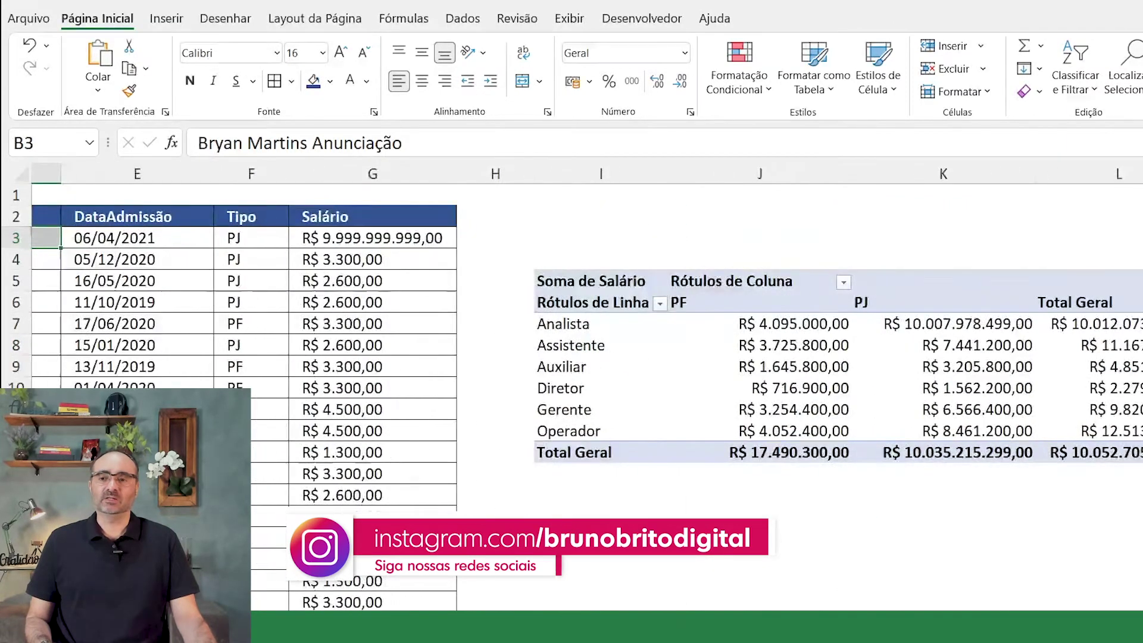
Step: Replace the first employee's inflated Salário in G3 with 4500
left_click(400, 238)
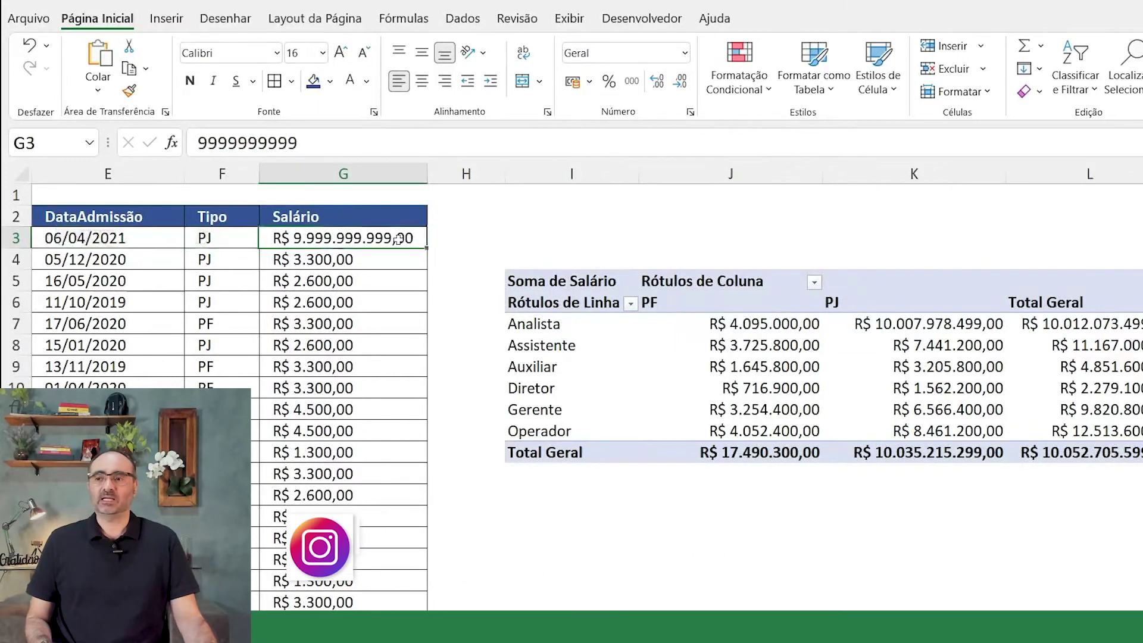
key("F2")
key("Escape")
type("4500")
key("Return")
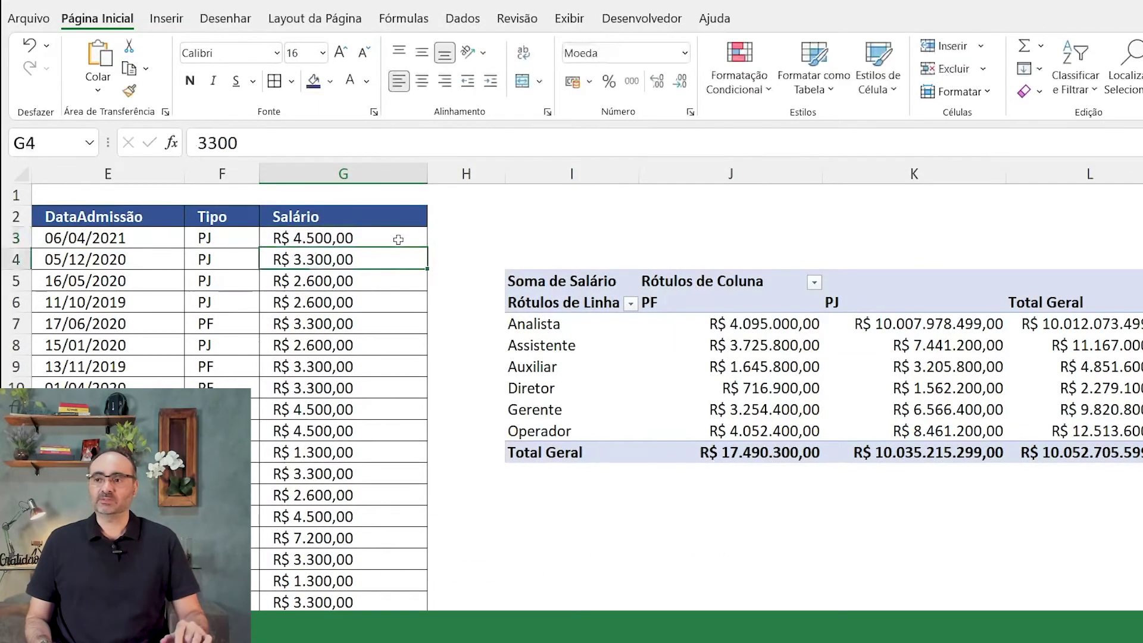
Step: Refresh the pivot table with Atualizar from its shortcut menu, twice
right_click(911, 382)
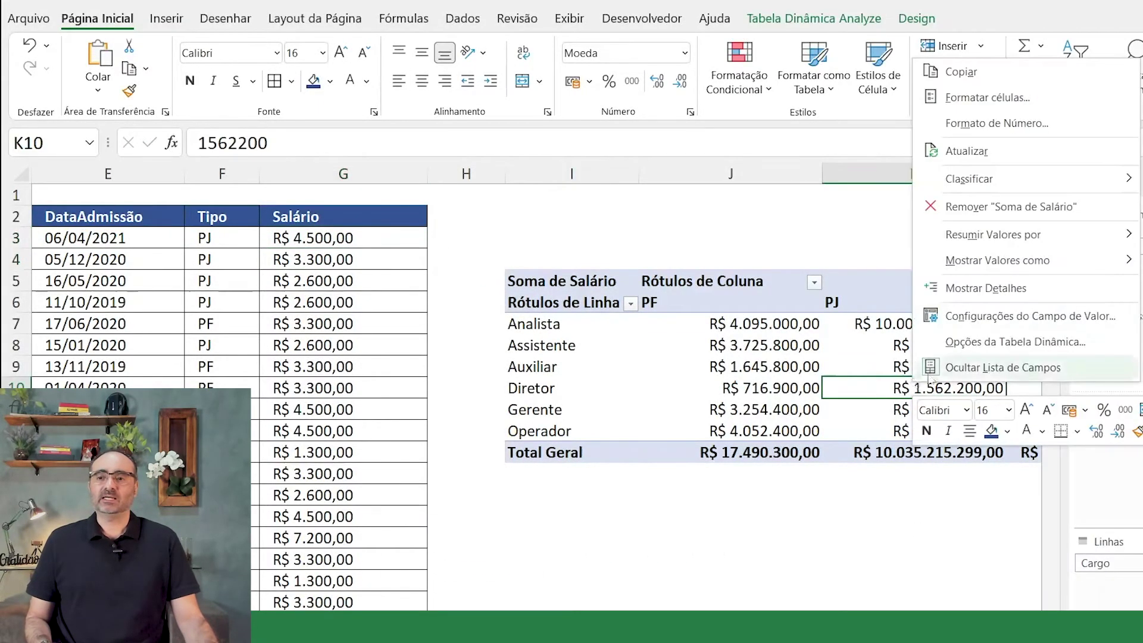
left_click(997, 152)
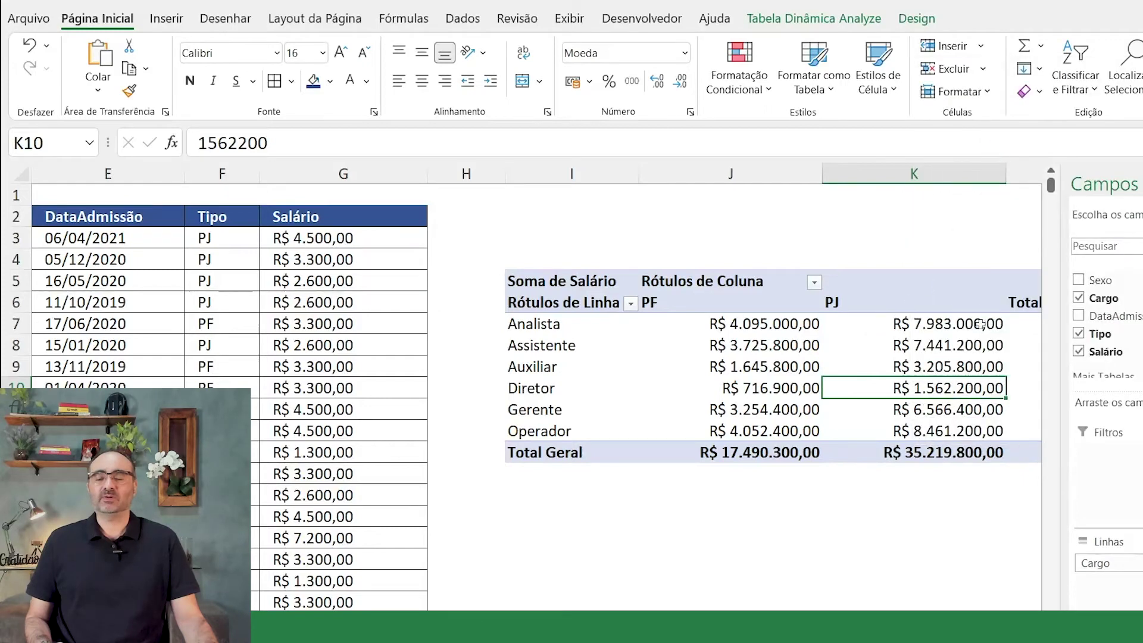
mouse_move(982, 324)
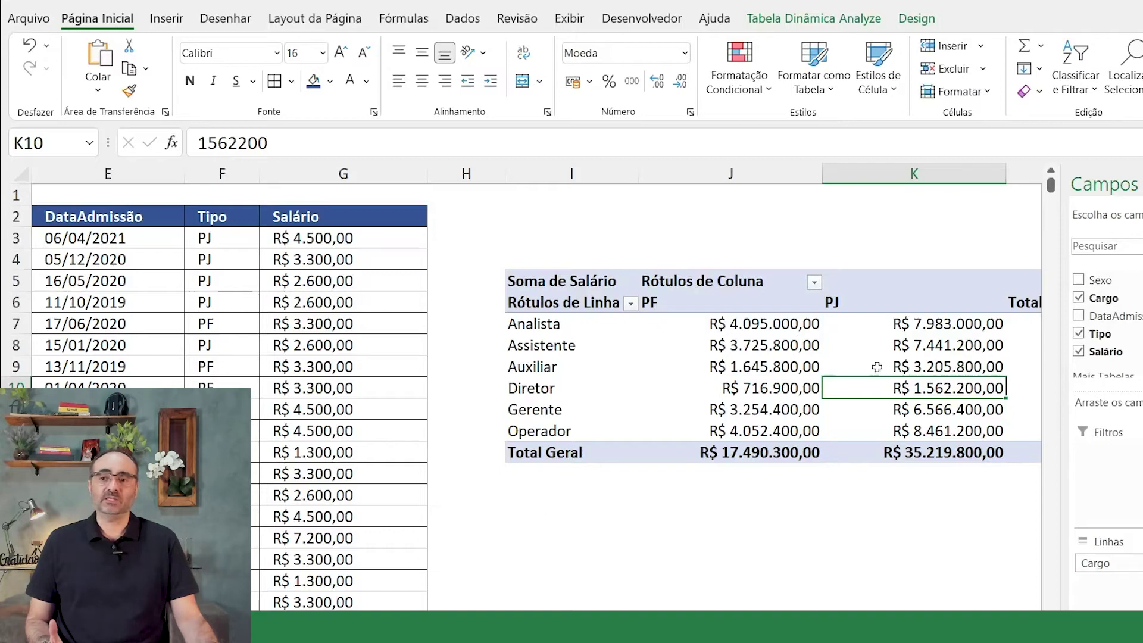
right_click(910, 349)
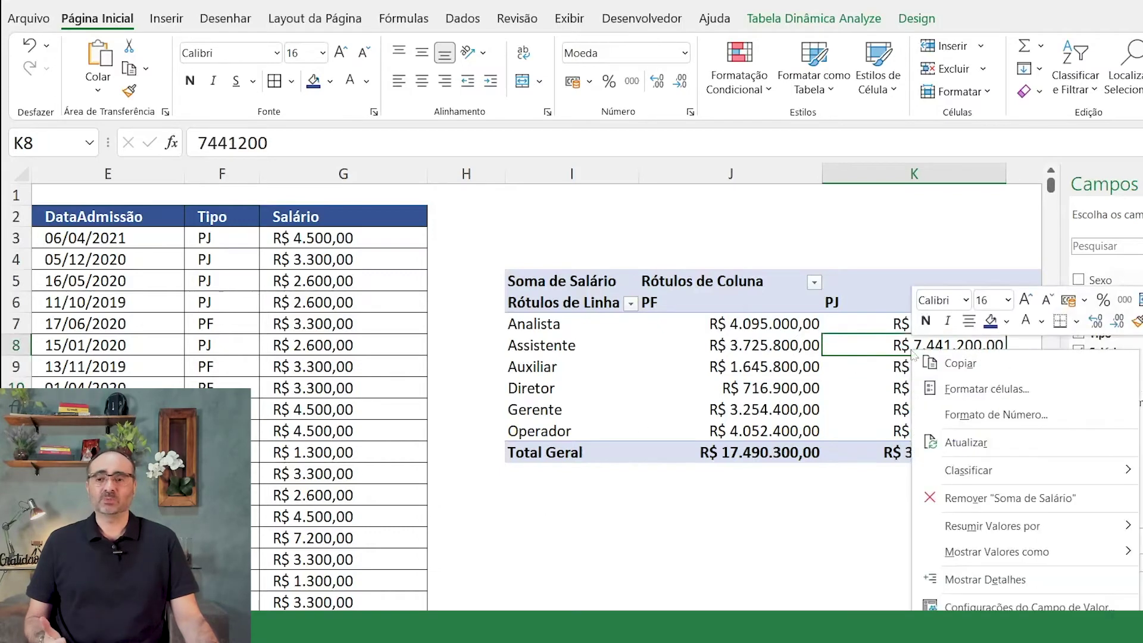
left_click(959, 443)
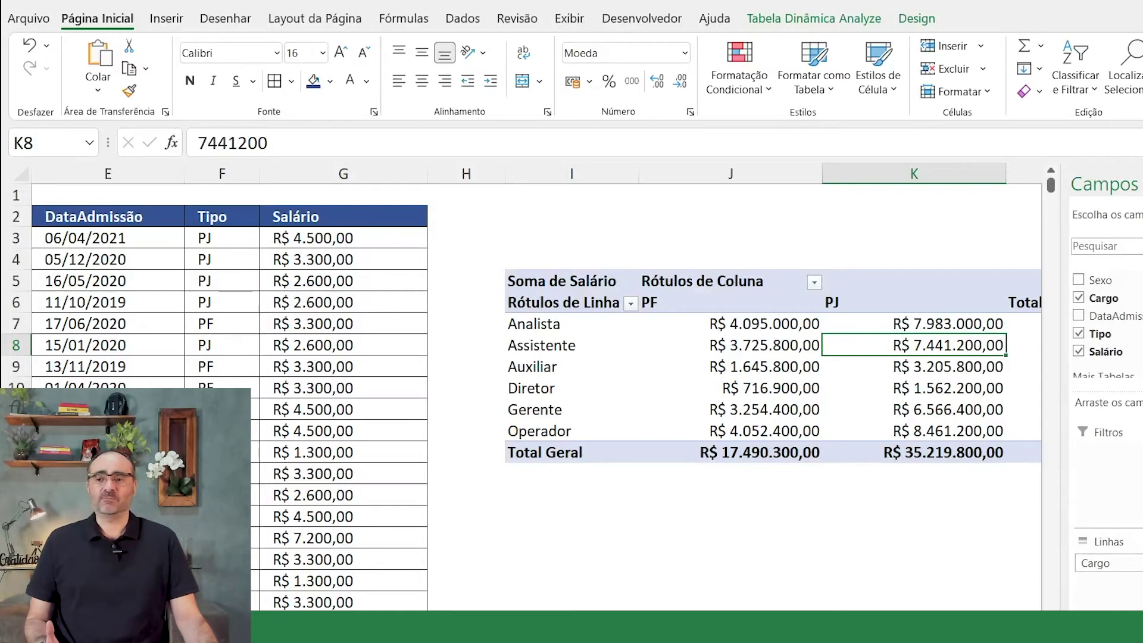
scroll(1052, 190, "left", 5)
Step: In the first empty row below the data, enter the new employee's first name and surname
left_click_drag(1052, 187, 1050, 631)
scroll(536, 396, "down", 3)
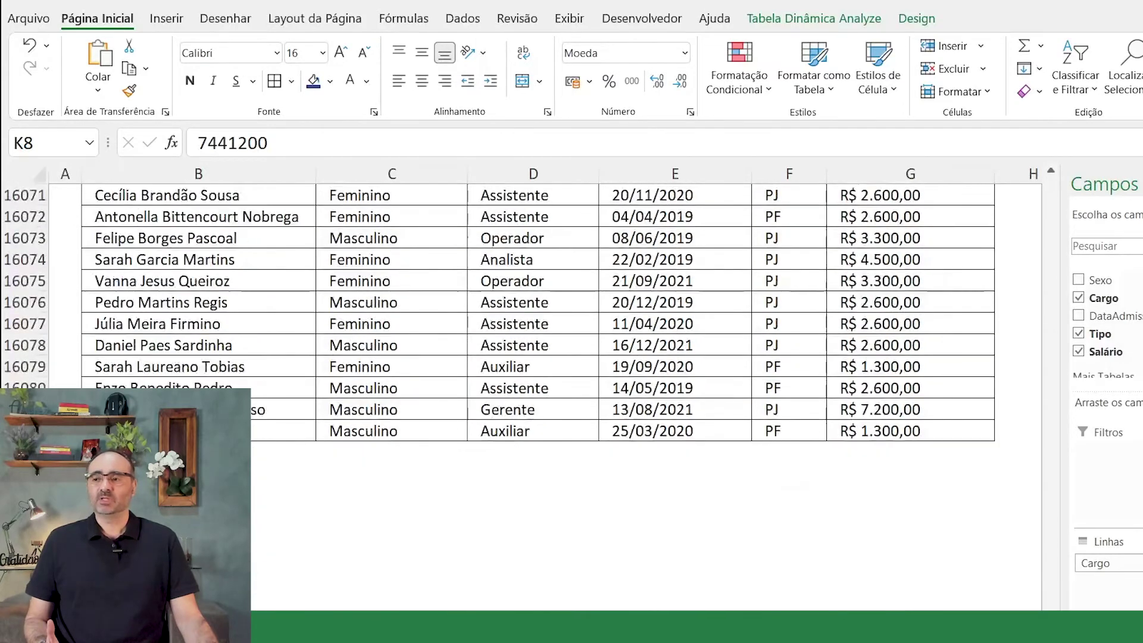
left_click(199, 452)
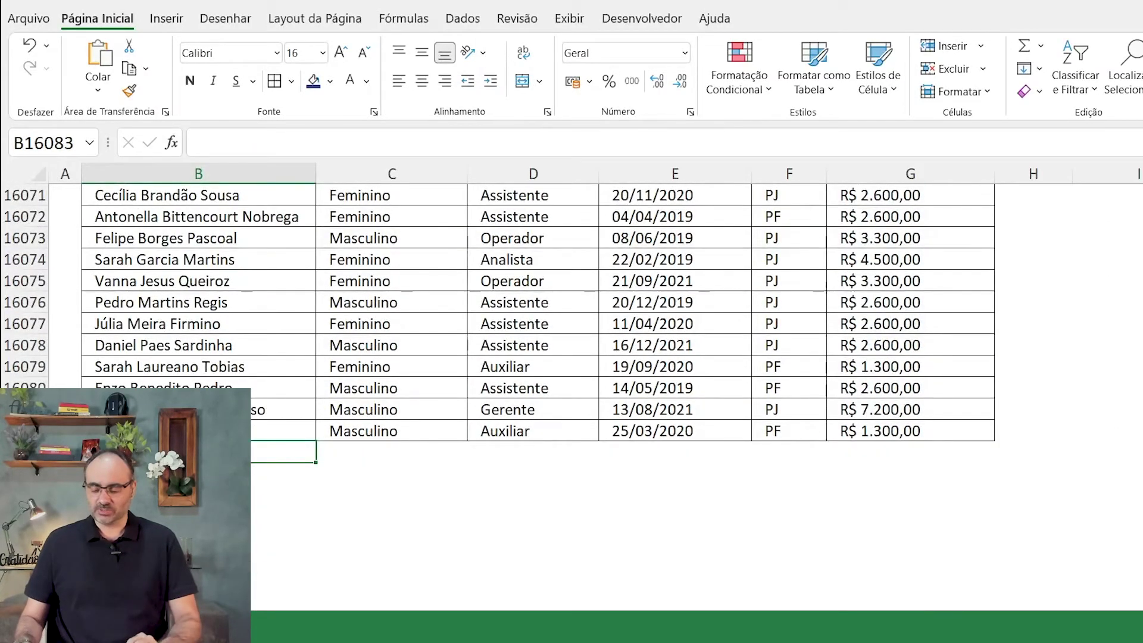
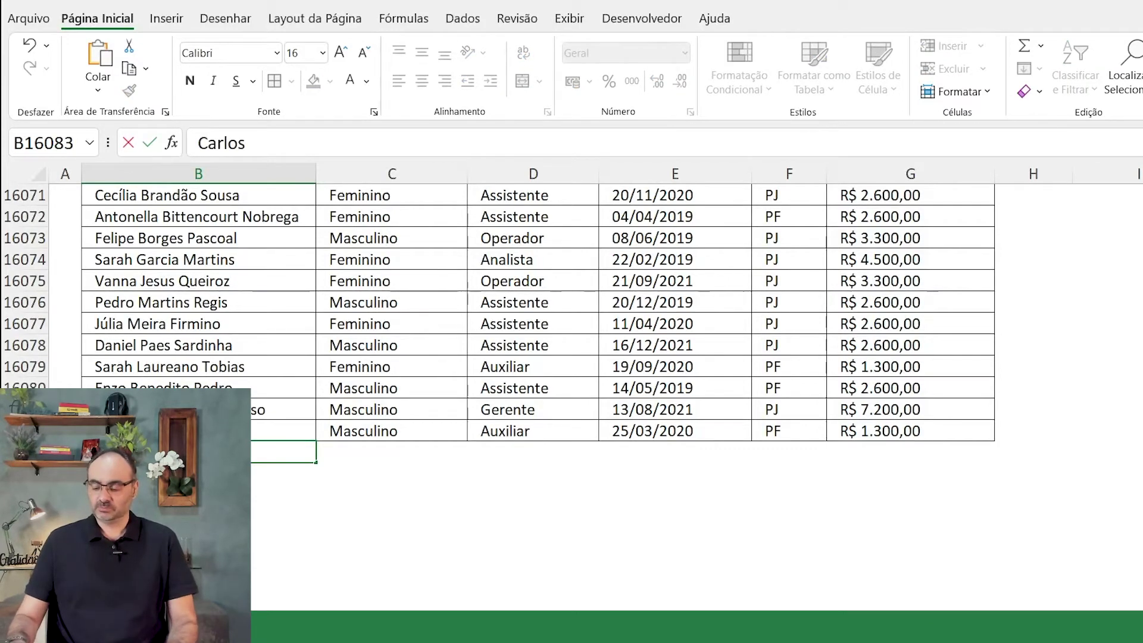
key("Tab")
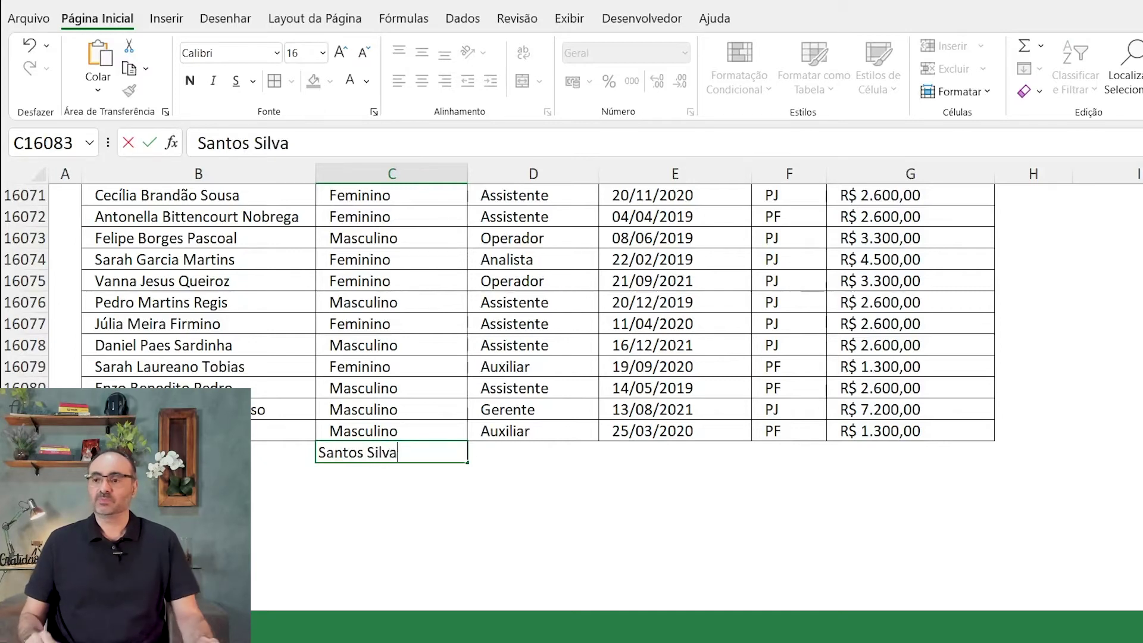
key("Tab")
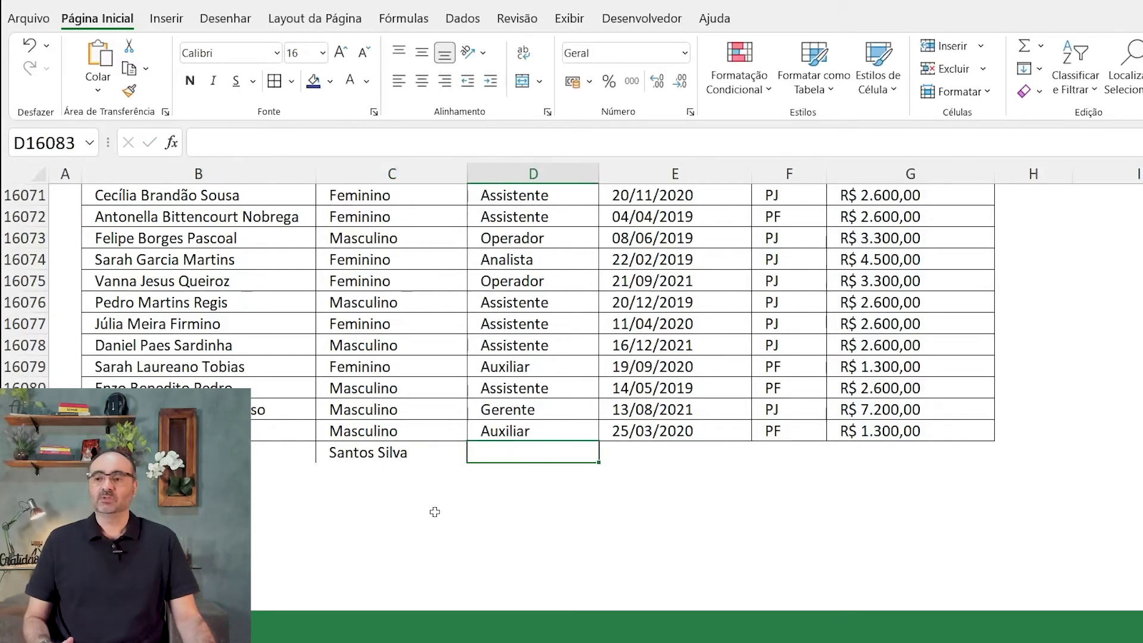
Step: Fill that row with Gerente, today's date 25/11/2021, PJ and salary 99.999.999
type("Gerente")
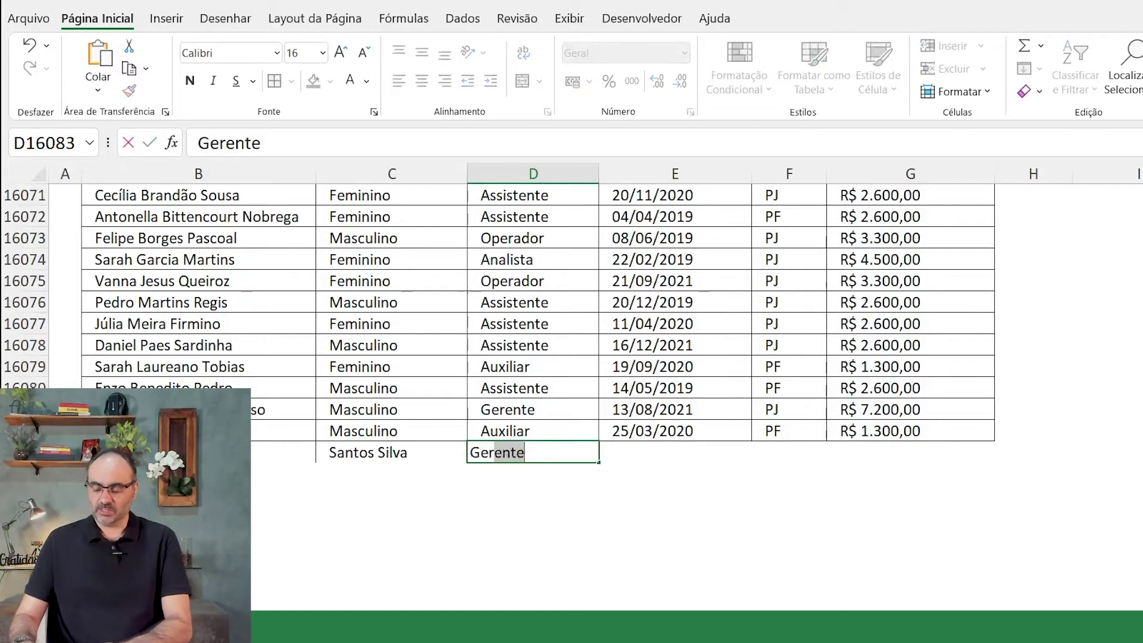
key("Tab")
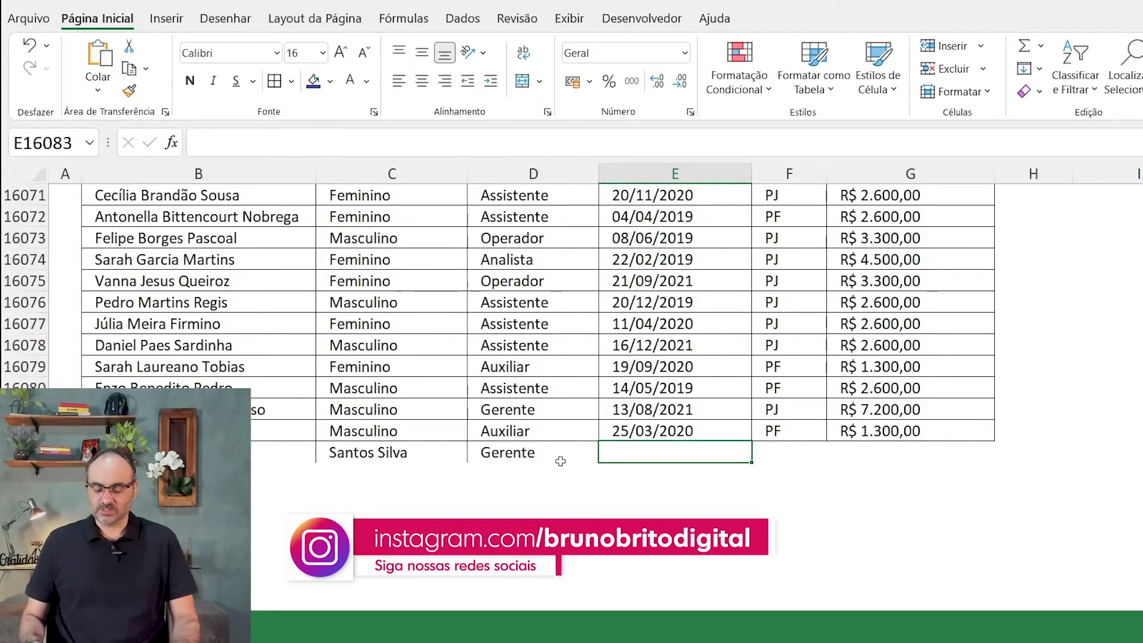
key("ctrl+semicolon")
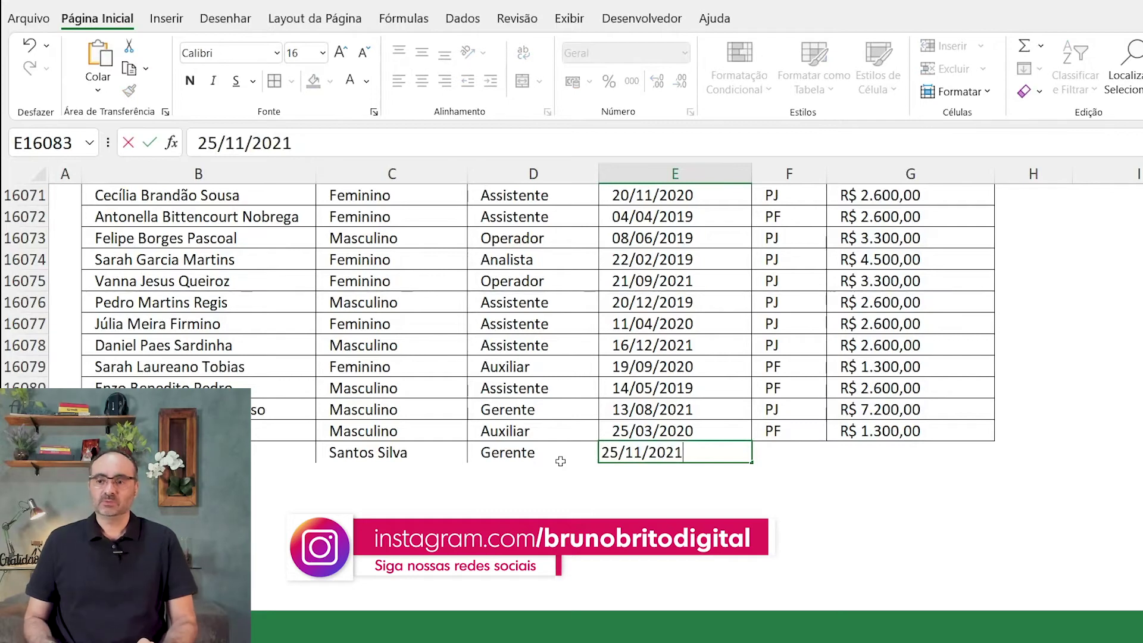
key("Tab")
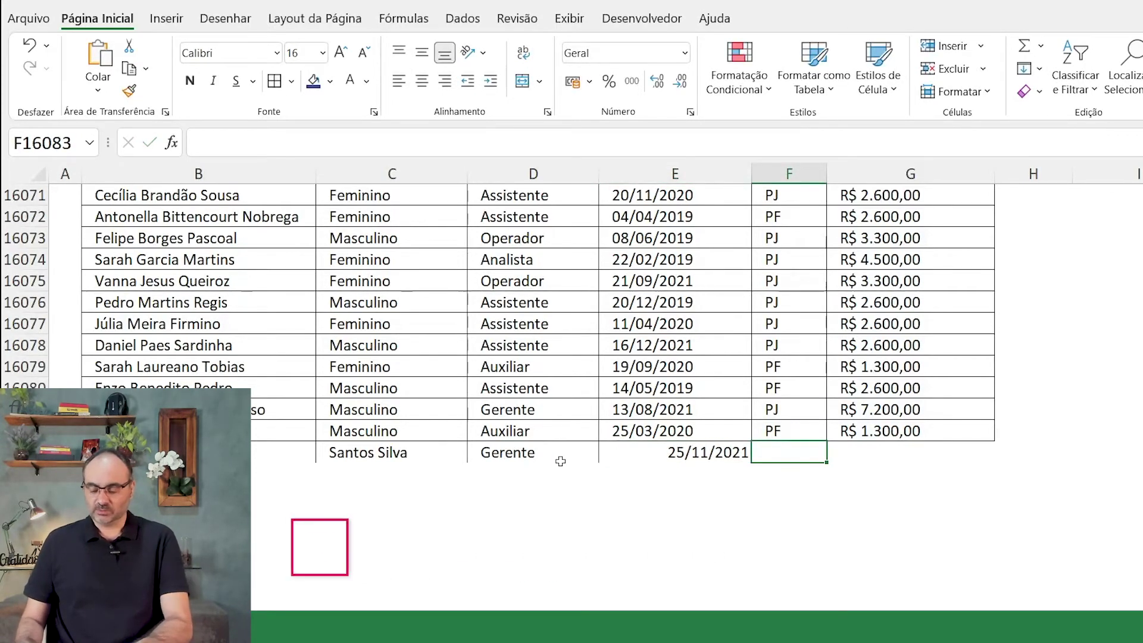
type("PJ")
key("Tab")
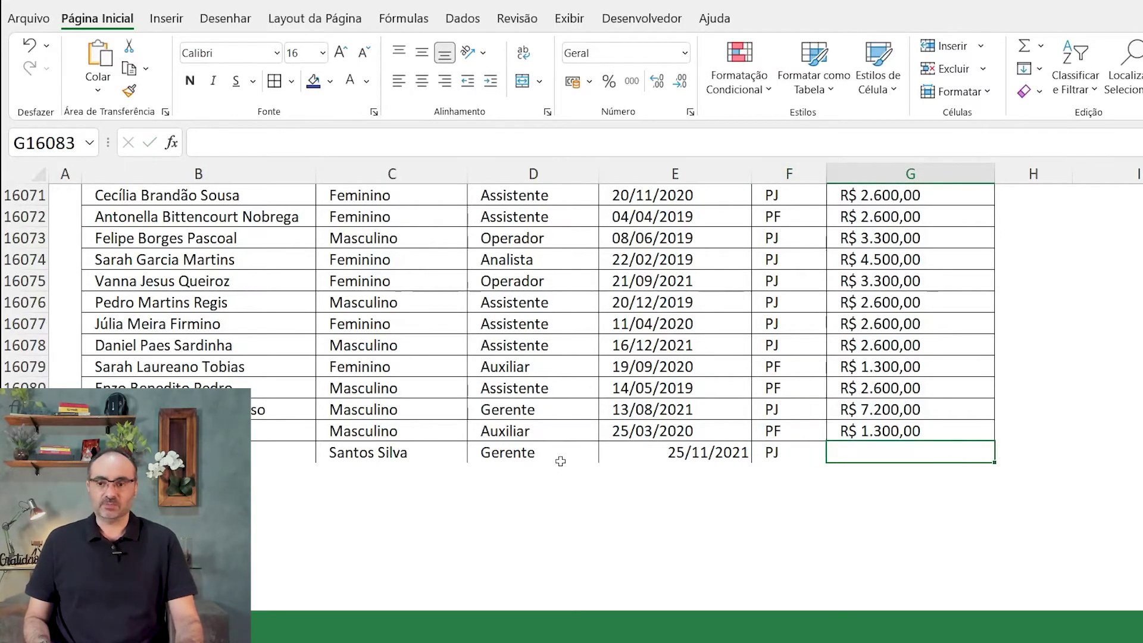
type("99.999.999")
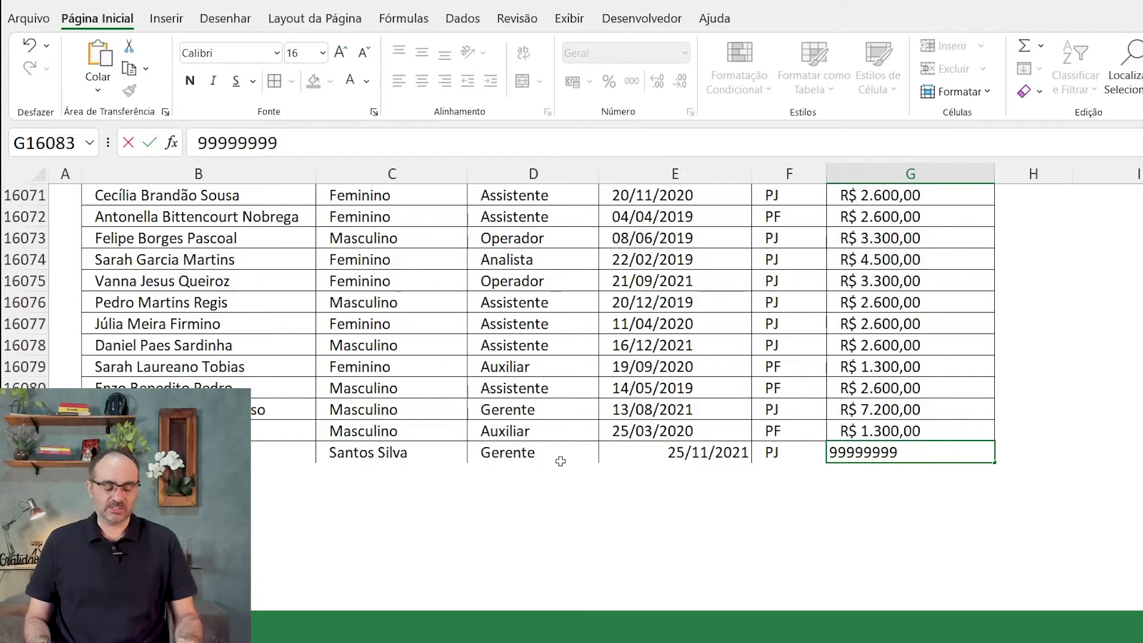
key("Return")
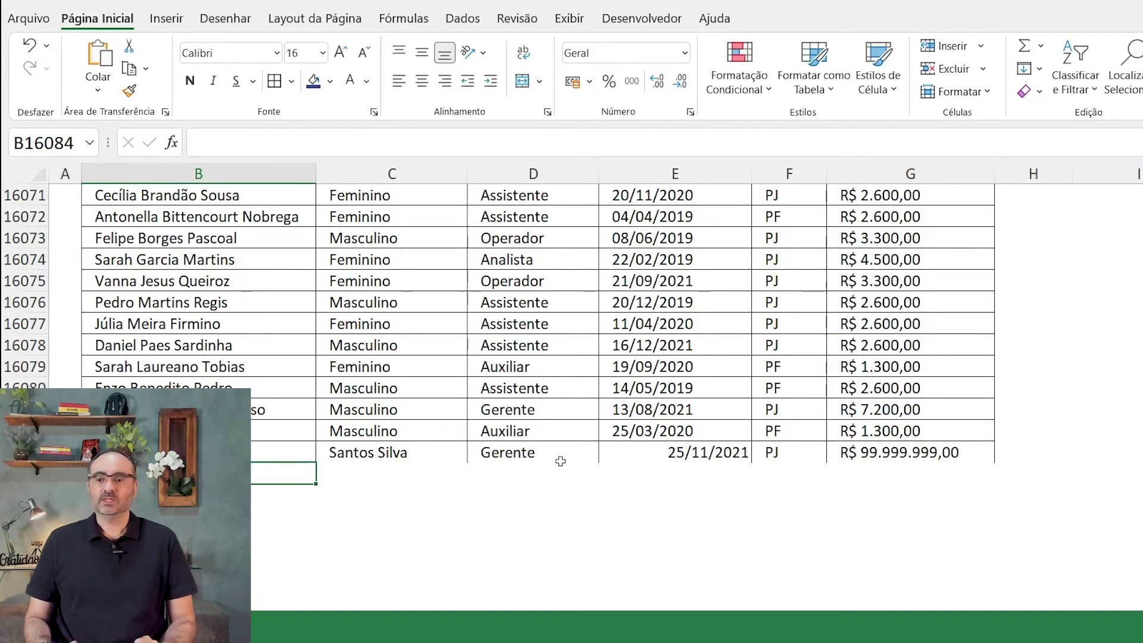
Step: Return to the pivot table and refresh it with Atualizar to pick up the new row
key("Up")
left_click_drag(1142, 586, 1142, 182)
left_click(1122, 385)
scroll(536, 398, "right", 1)
scroll(226, 270, "right", 3)
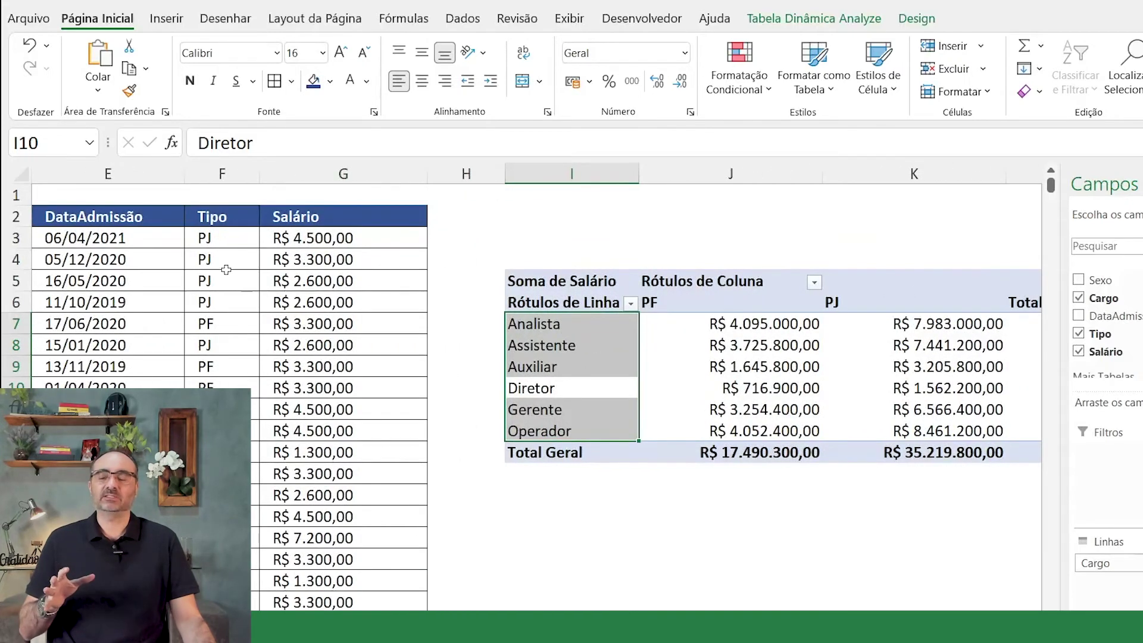
right_click(711, 349)
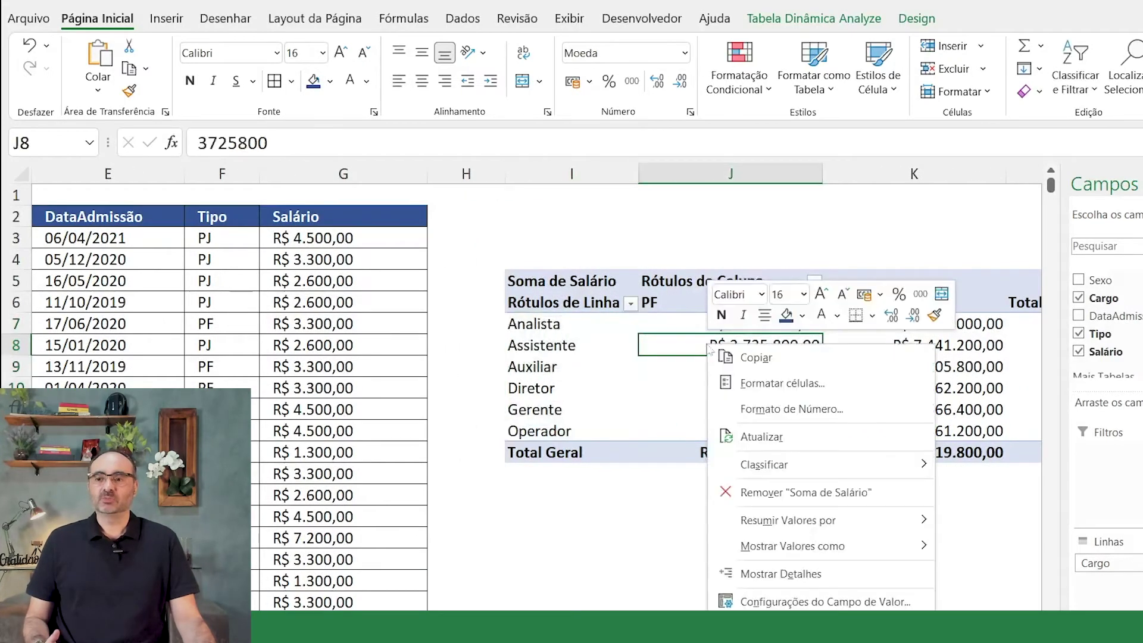
left_click(806, 448)
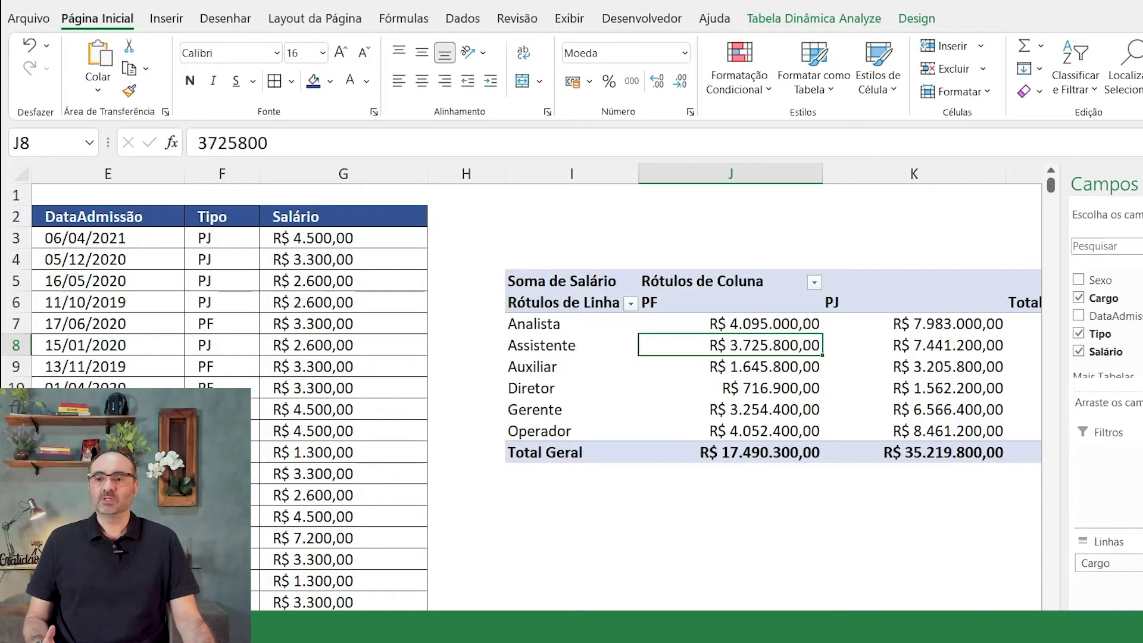
scroll(667, 244, "right", 1)
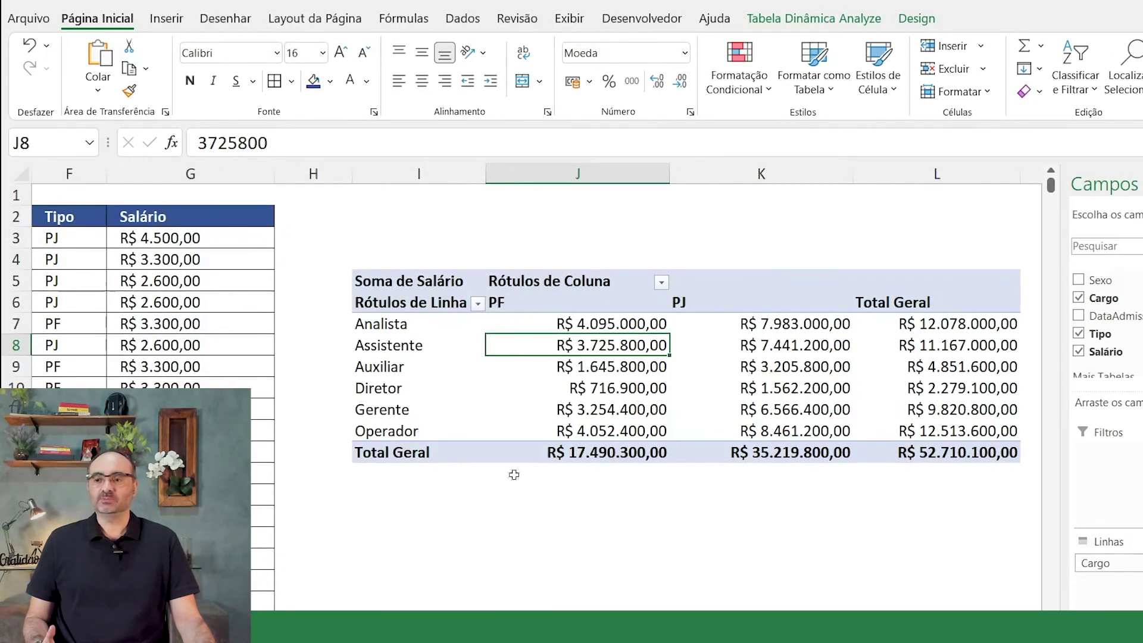
left_click(263, 516)
key("ctrl+shift+Down")
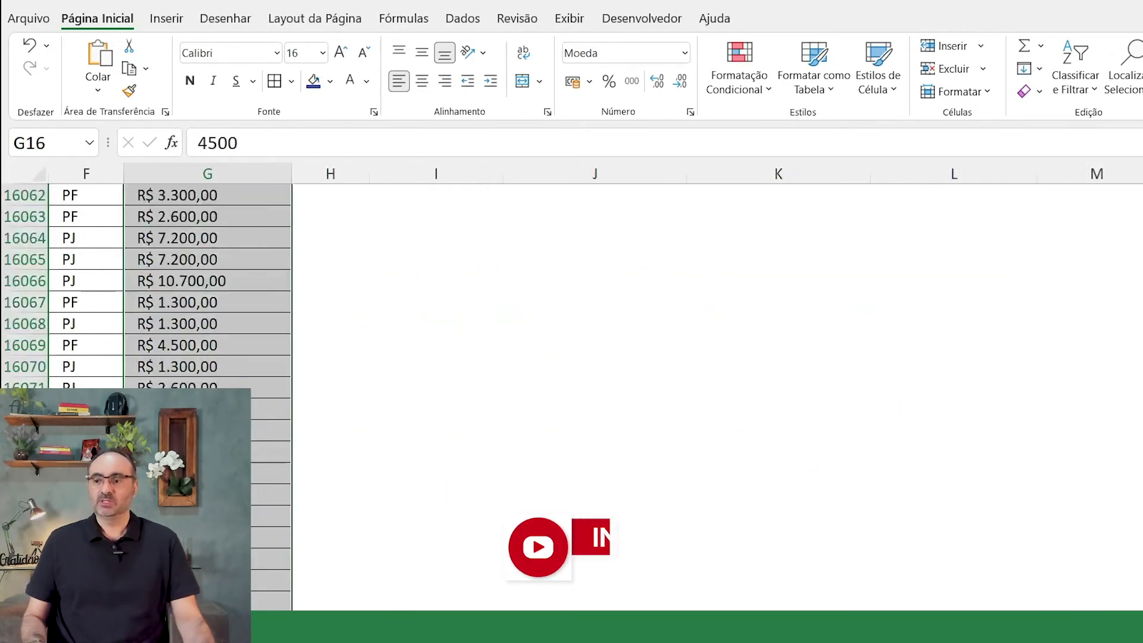
scroll(596, 387, "left", 5)
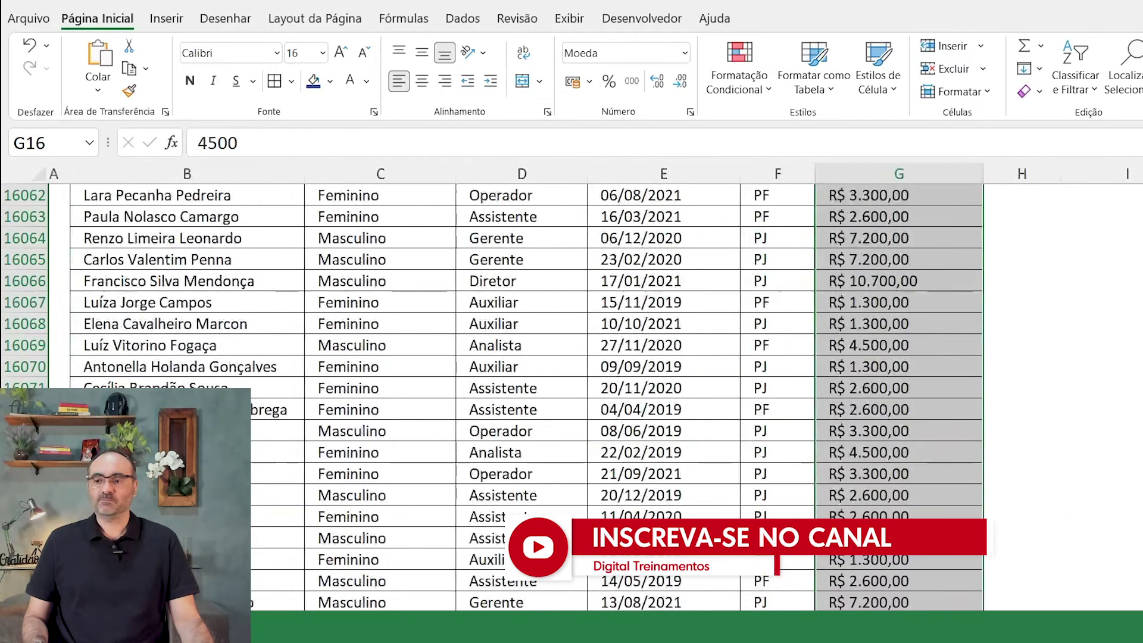
scroll(483, 447, "down", 3)
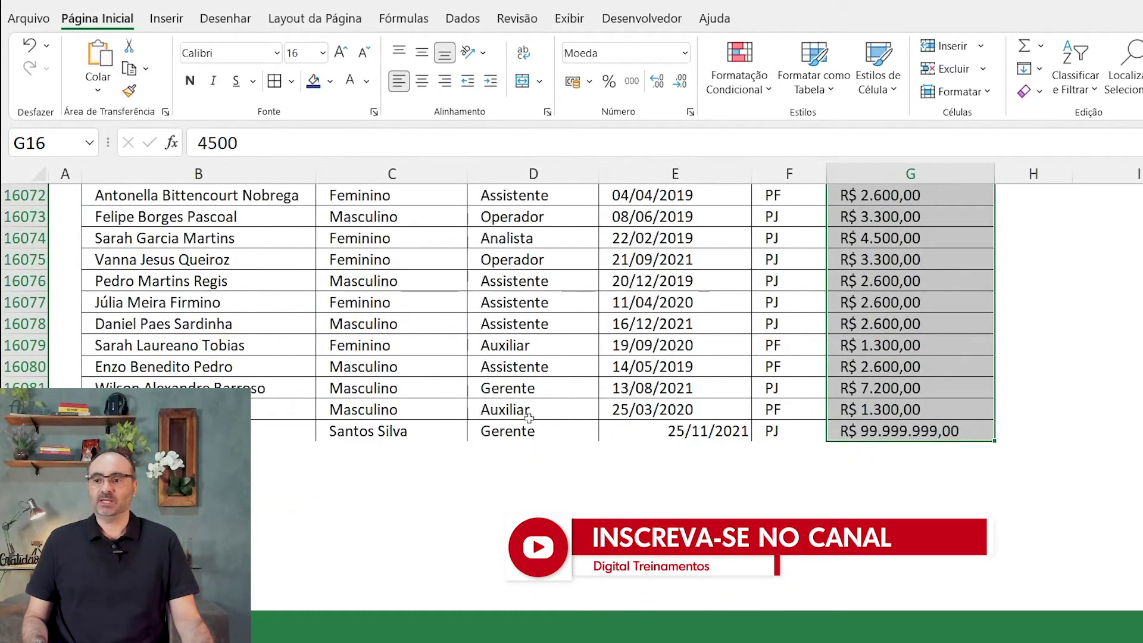
left_click(798, 431)
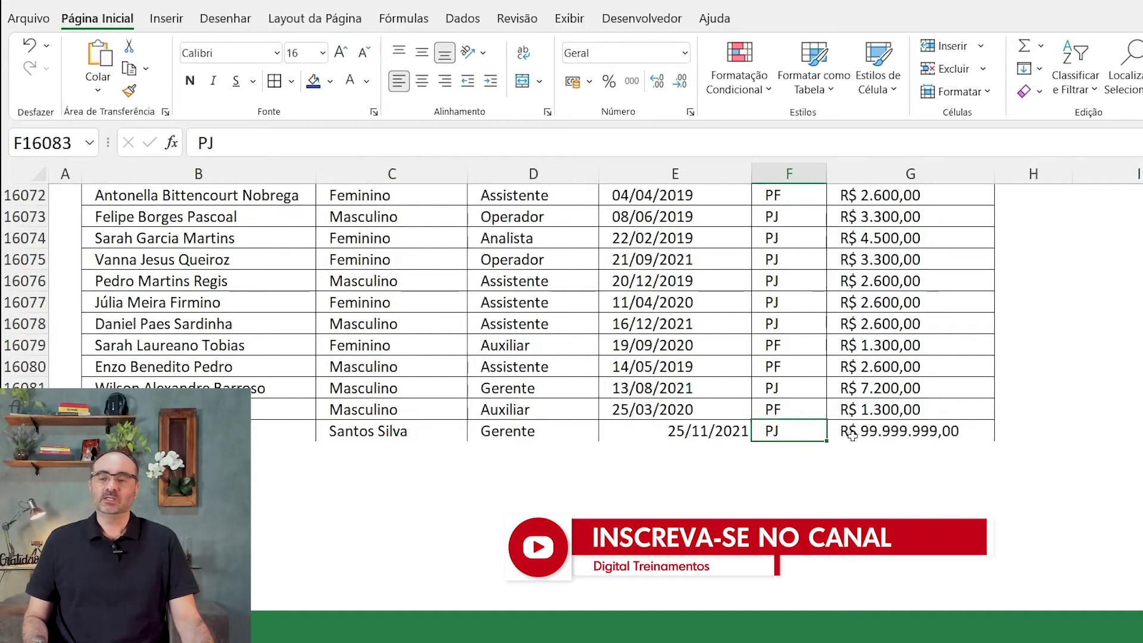
left_click(878, 430)
left_click(908, 390)
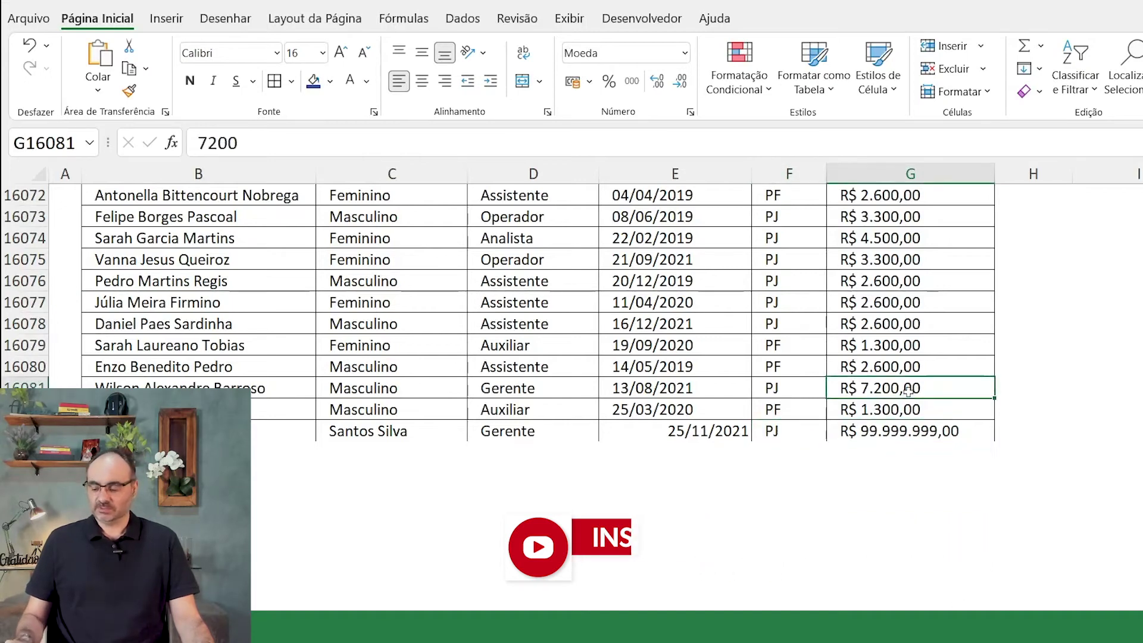
key("ctrl+shift+Up")
left_click(1085, 388)
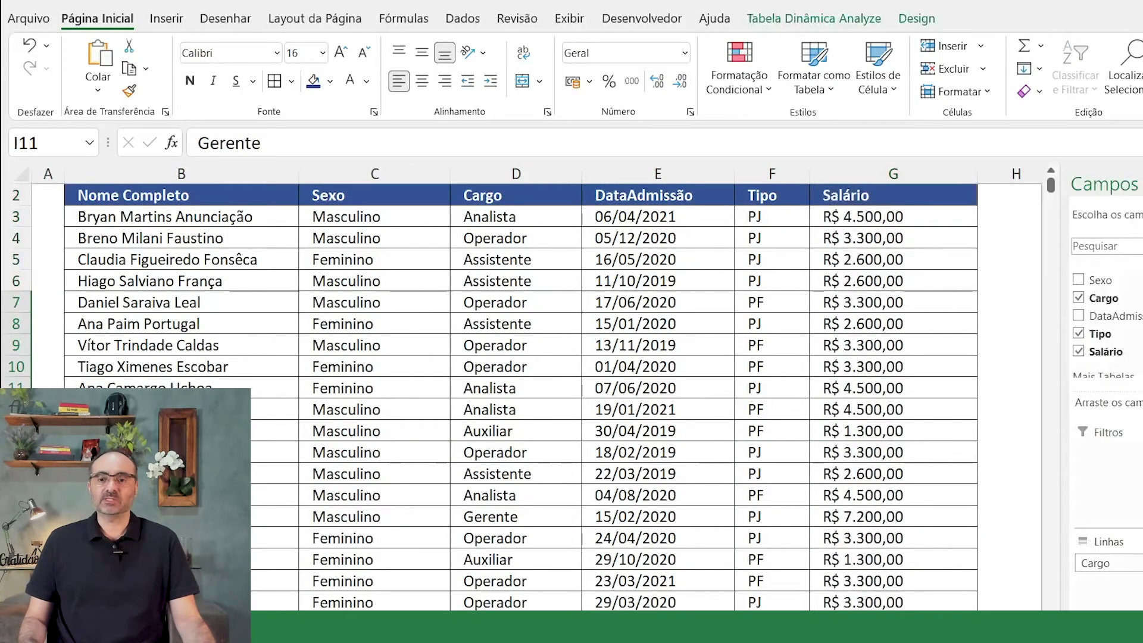
scroll(752, 385, "right", 10)
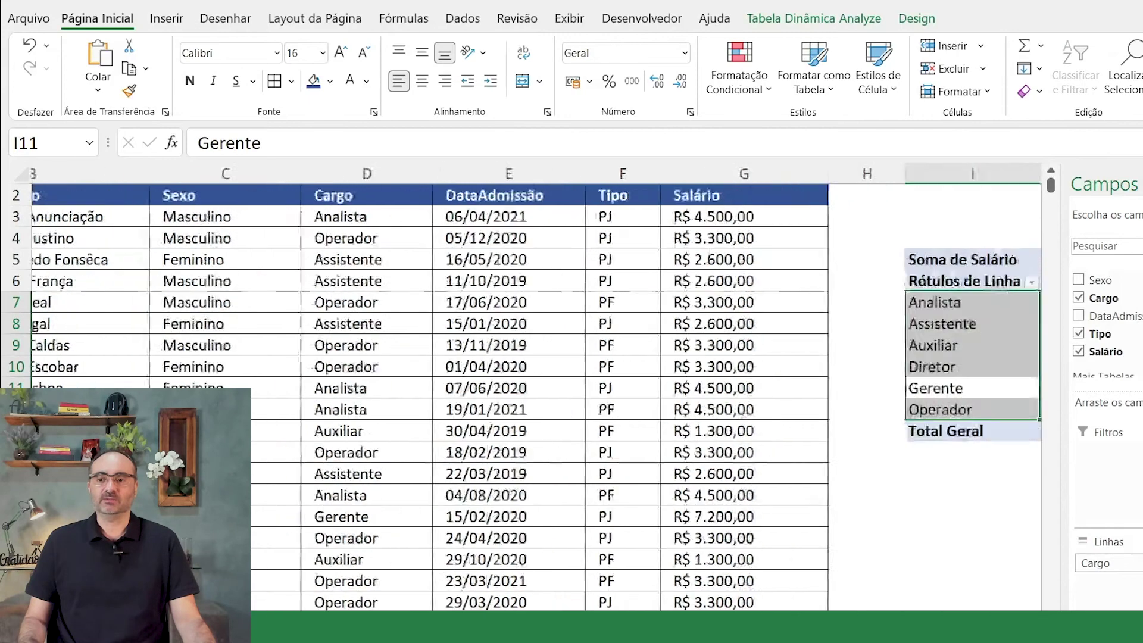
left_click(752, 384)
mouse_move(751, 384)
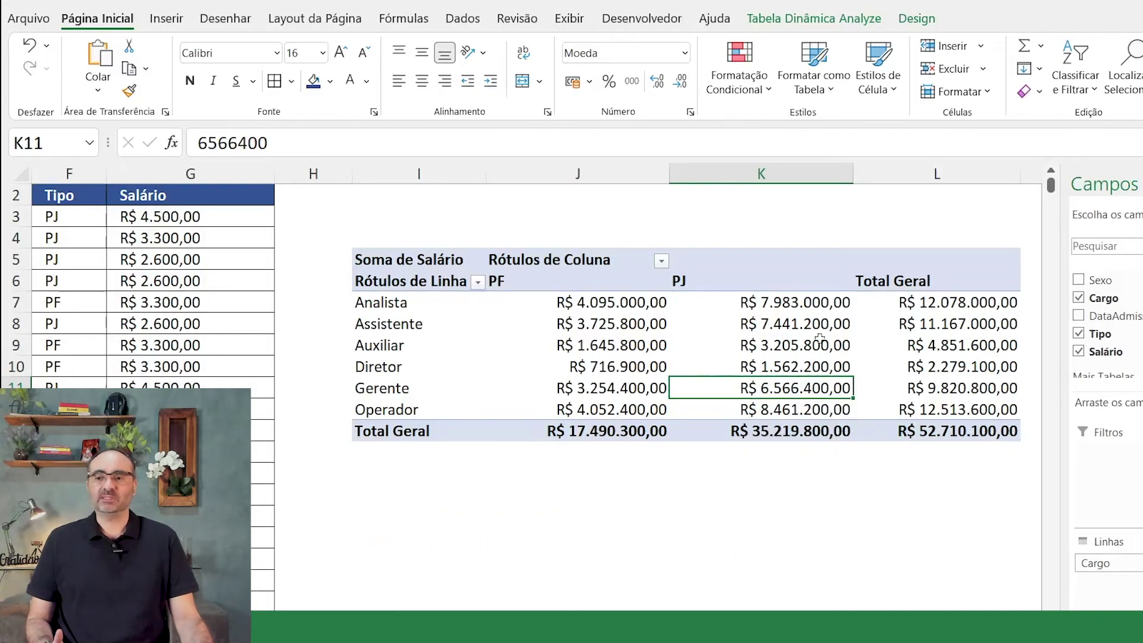
scroll(622, 225, "left", 3)
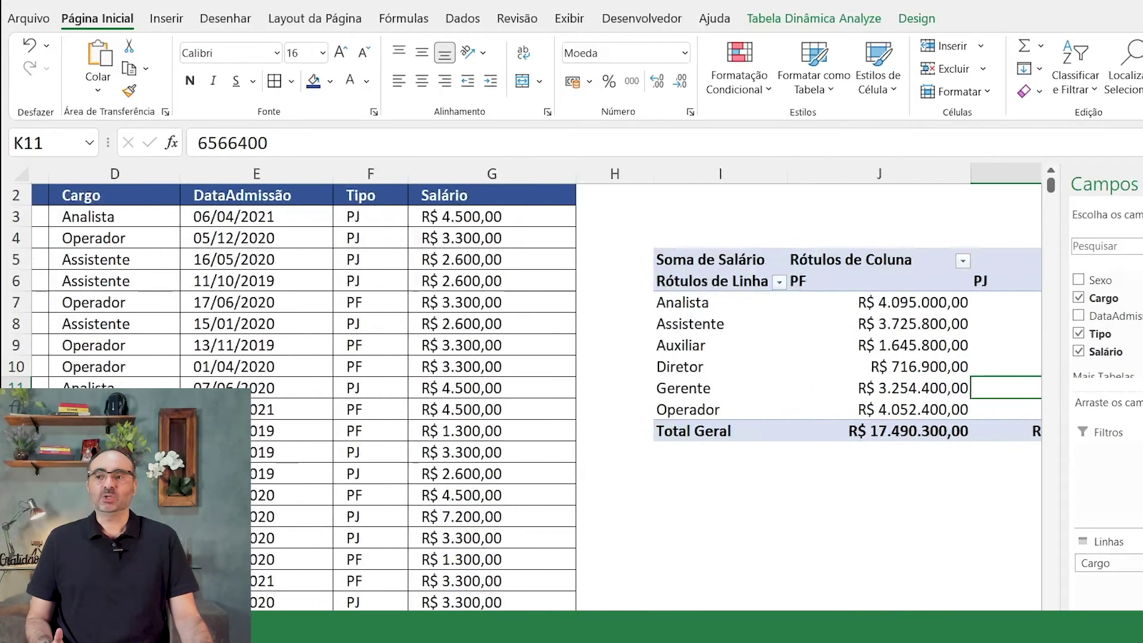
left_click(598, 174)
Step: Insert a new column H after Salário and title it Estado
key("ctrl+plus")
left_click(661, 215)
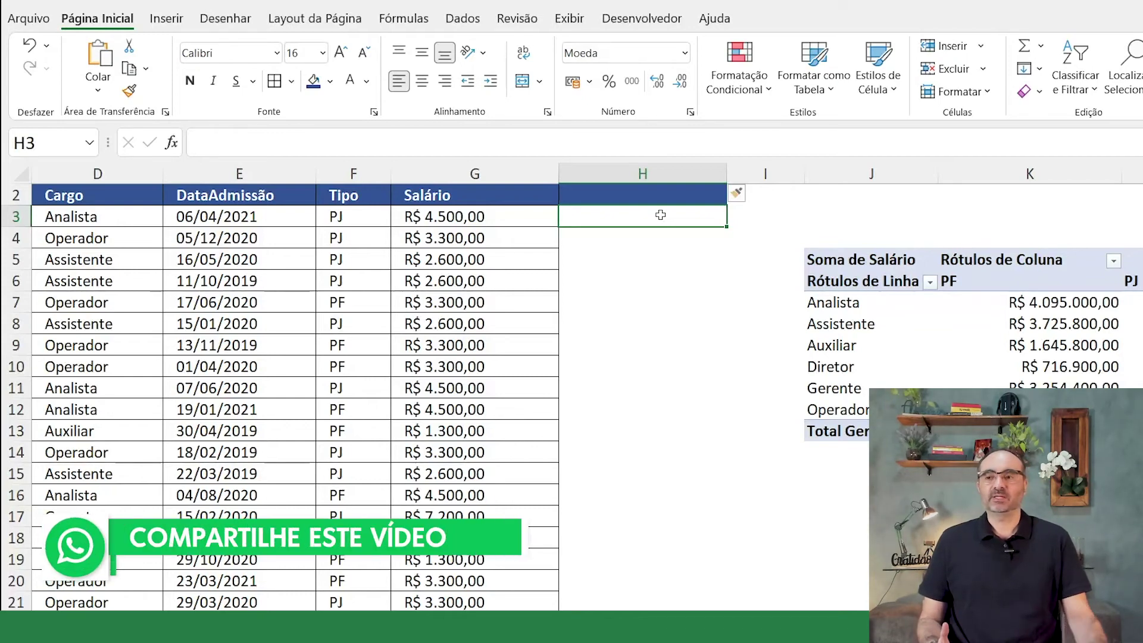
left_click(664, 196)
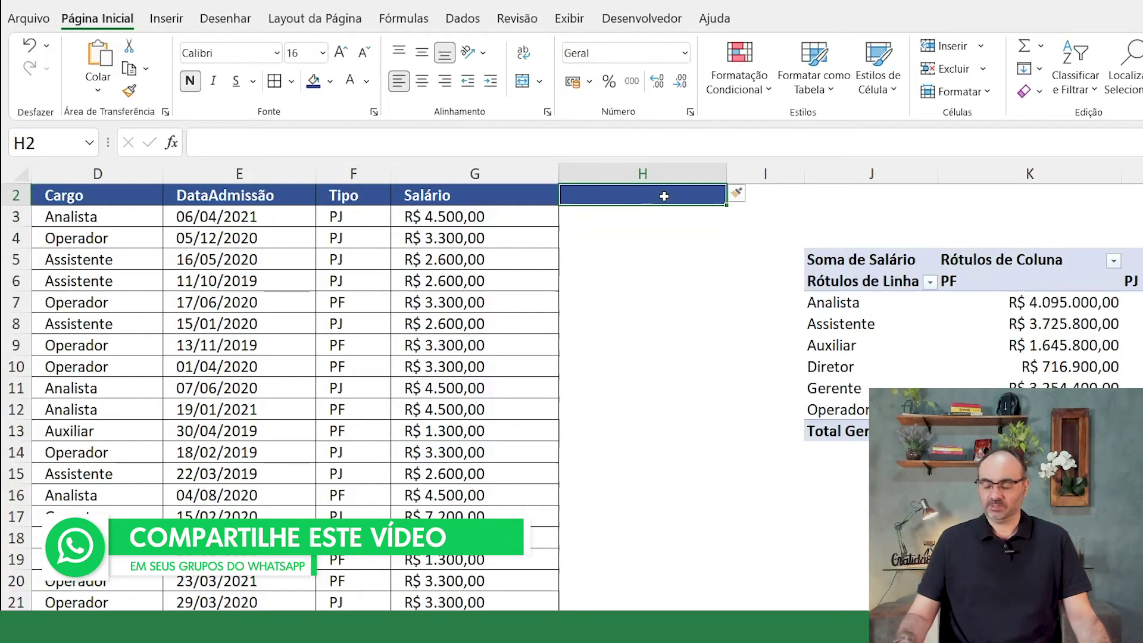
type("Estado")
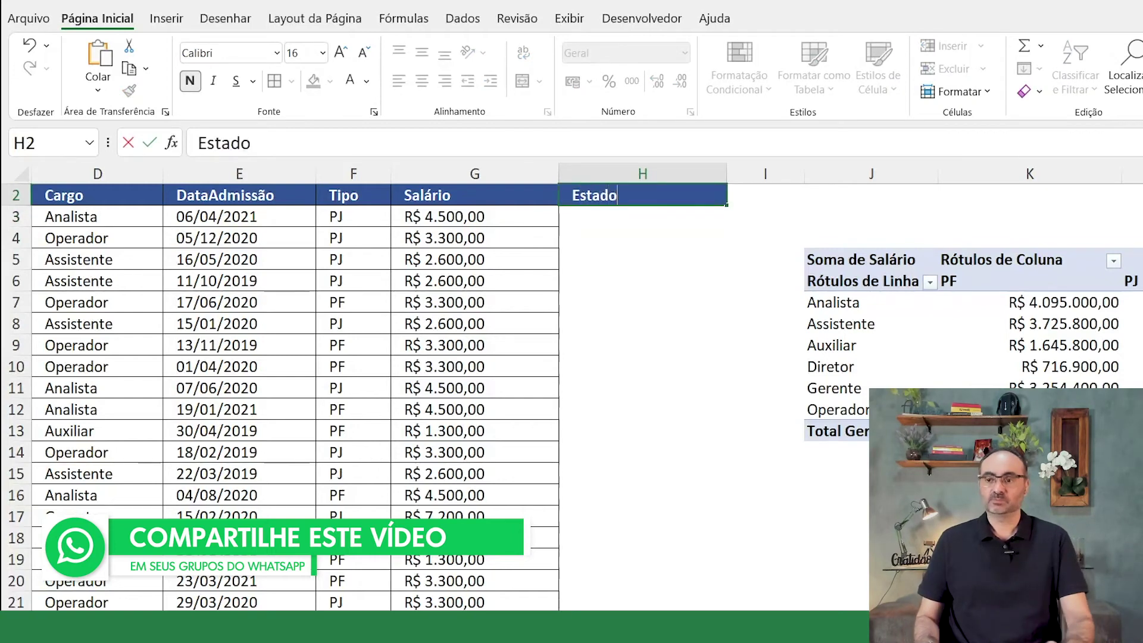
key("Return")
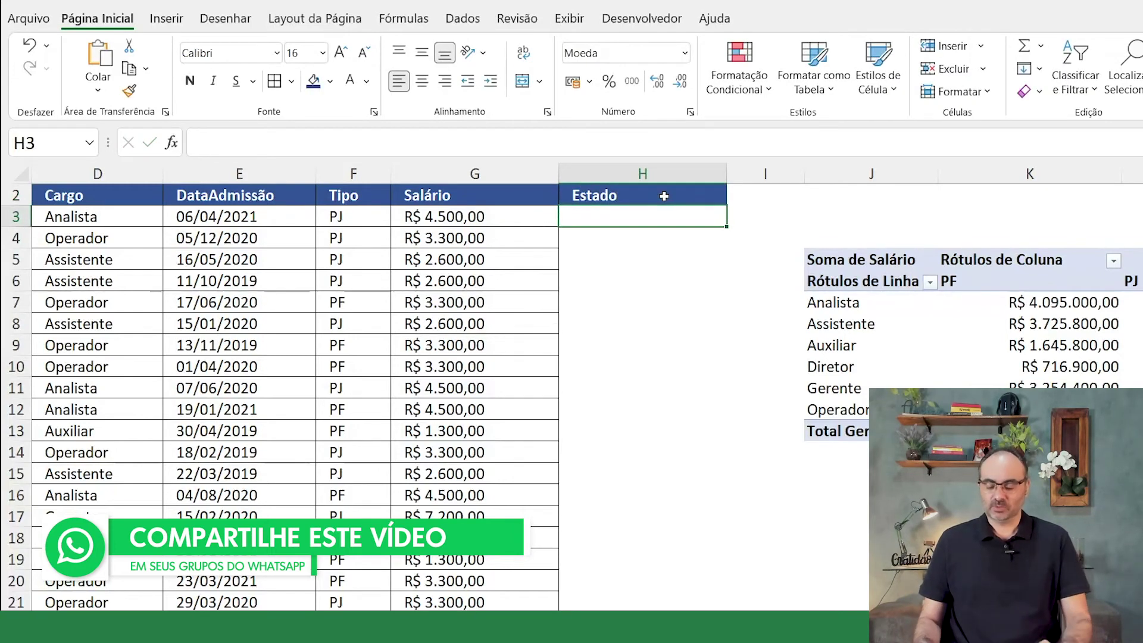
Step: Enter SP, SP, SP, RJ, RJ, SC in H3:H8 and select those six cells
type("SP")
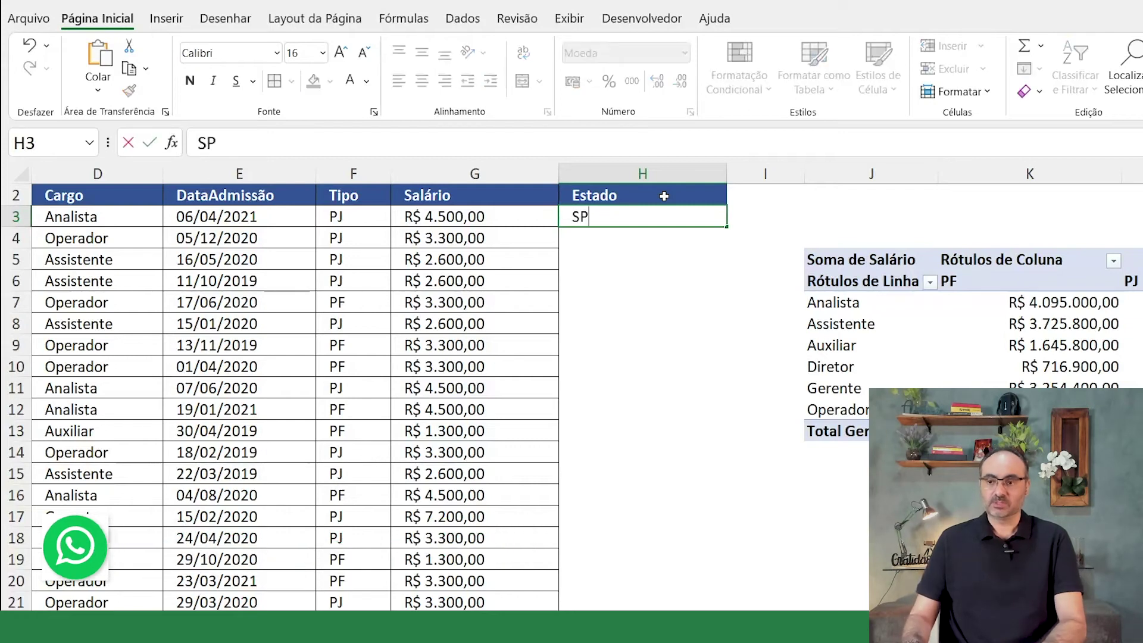
key("Return")
type("SP")
key("Return")
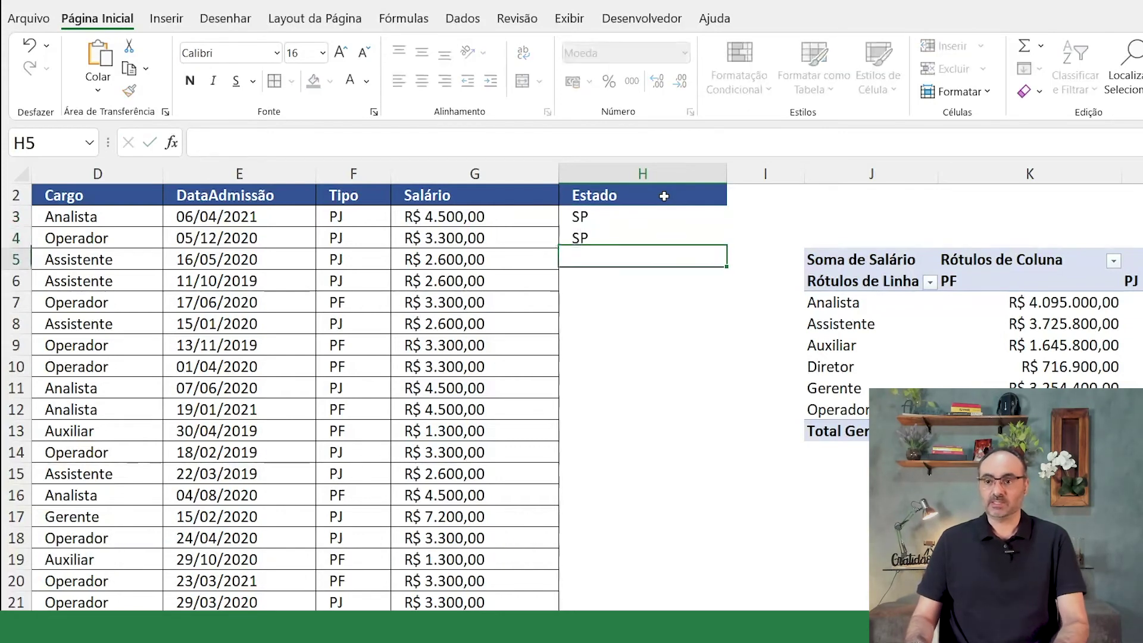
type("SP")
key("Return")
type("RJ")
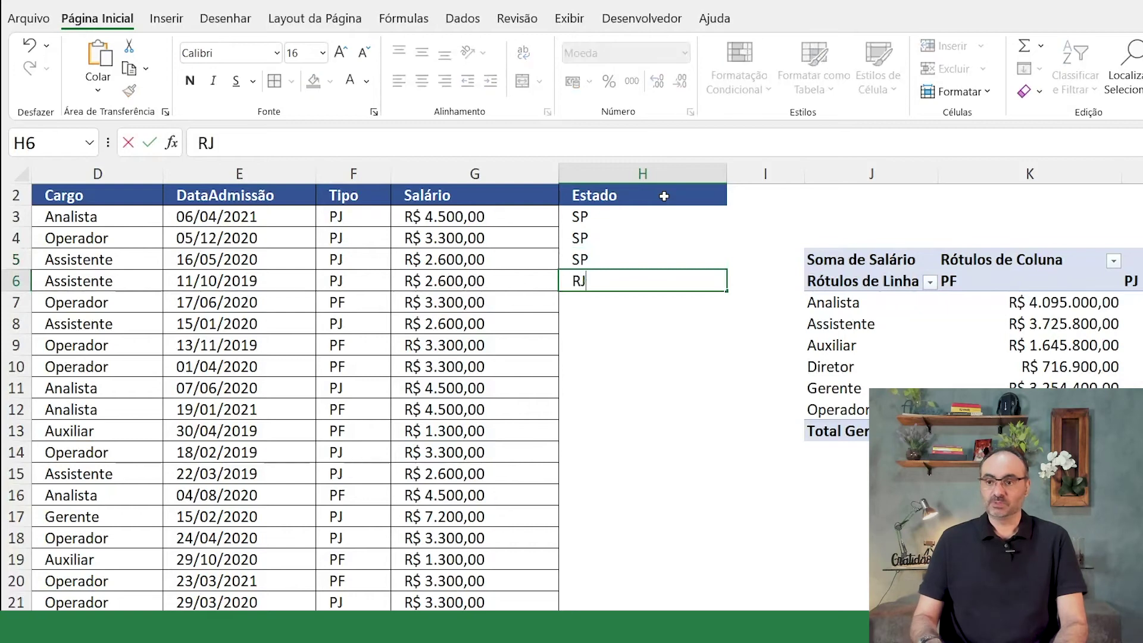
key("Return")
type("RJ")
key("Return")
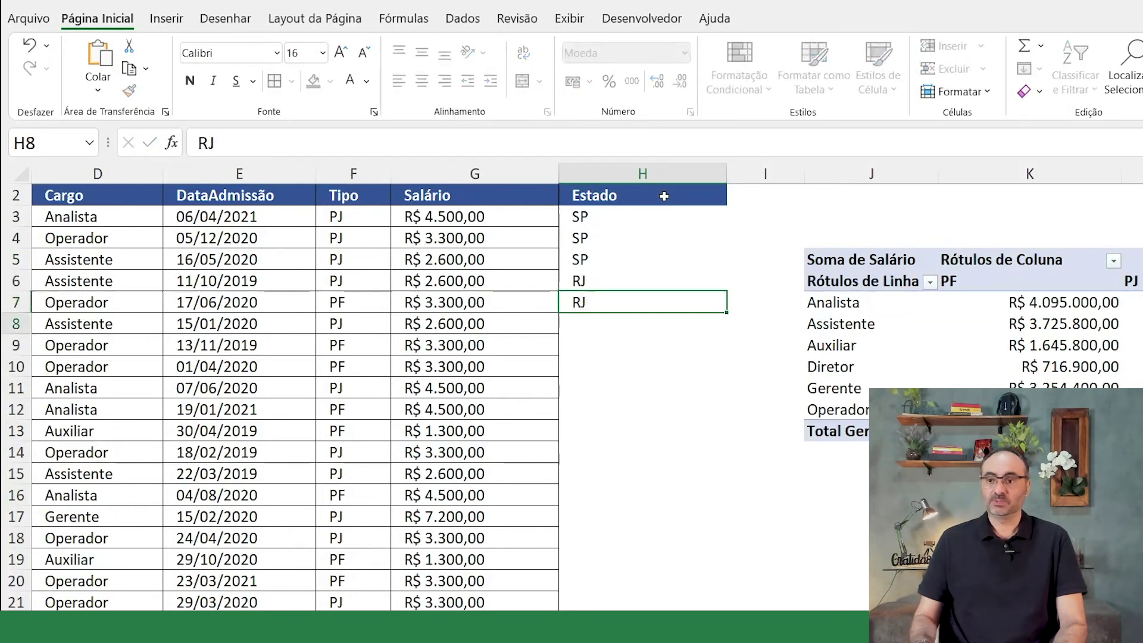
type("sc")
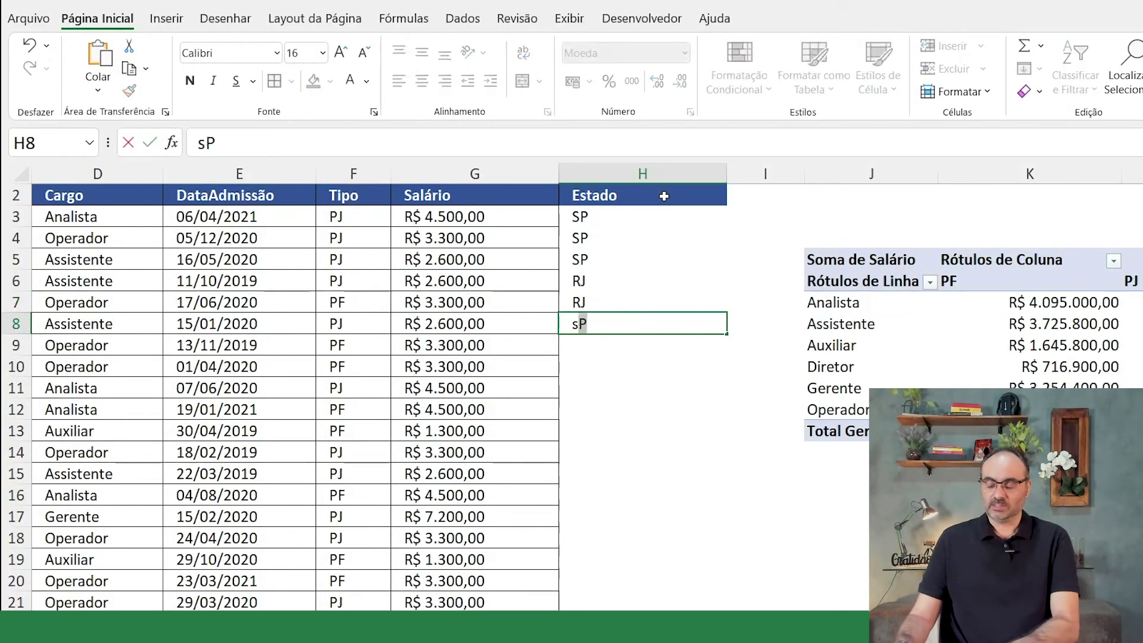
key("BackSpace")
key("BackSpace")
type("SC")
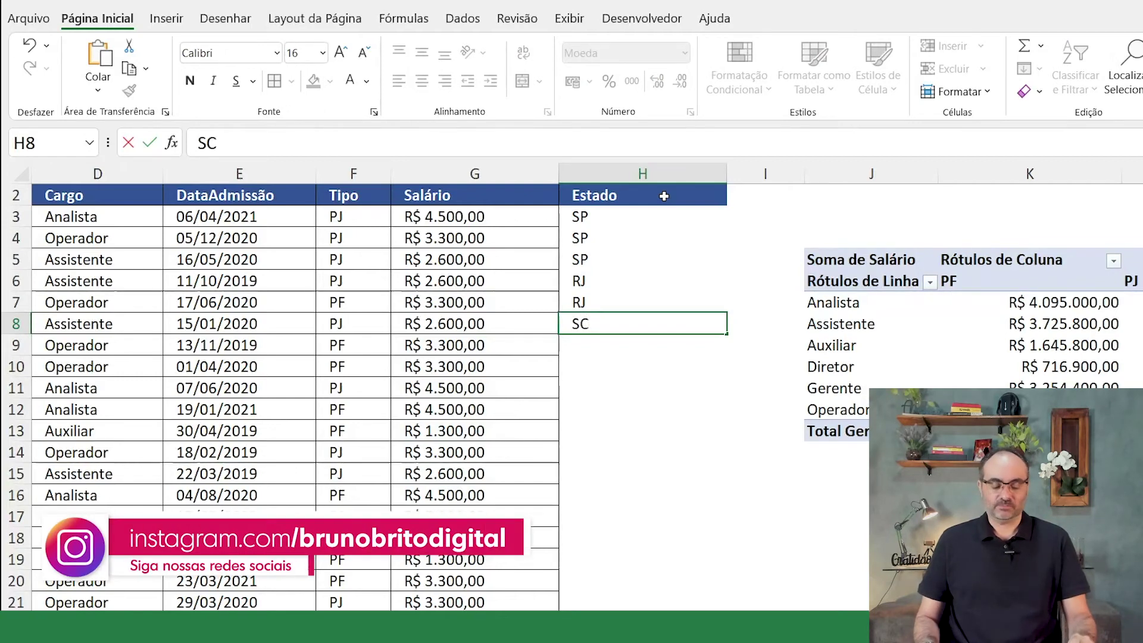
key("Return")
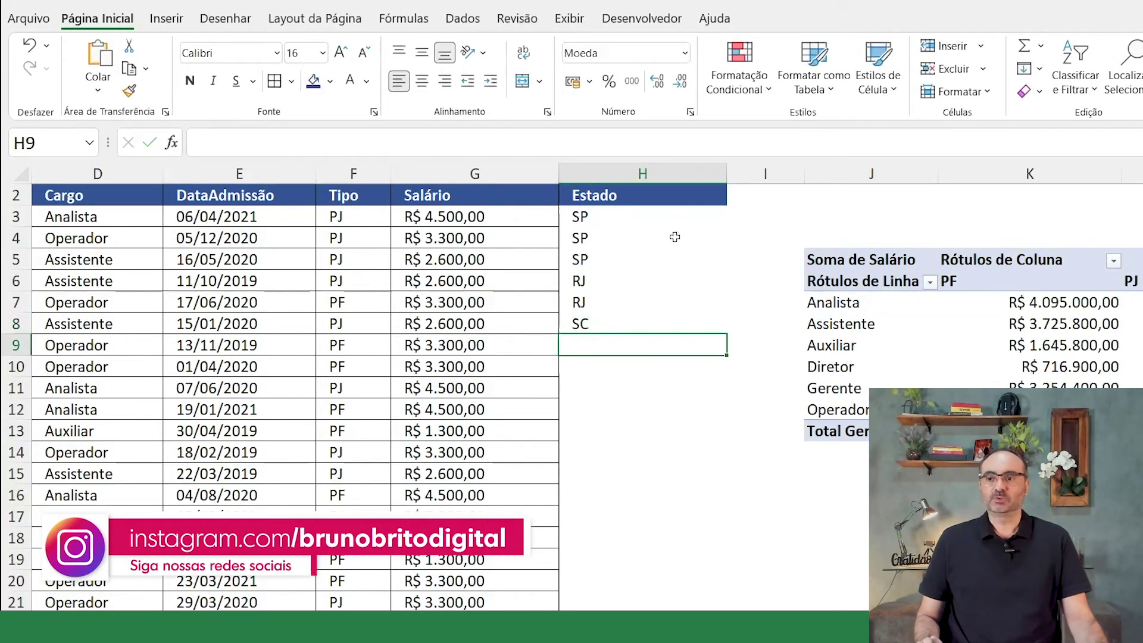
left_click_drag(580, 216, 658, 325)
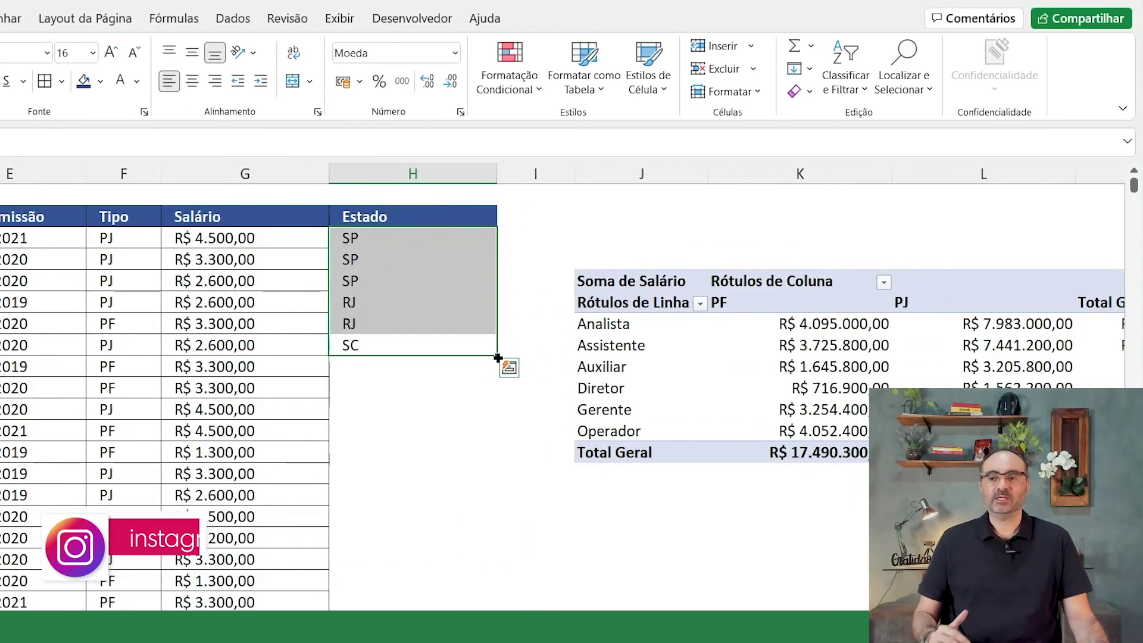
Step: Autofill the H3:H8 state pattern down the whole Estado column via the fill handle
double_click(498, 358)
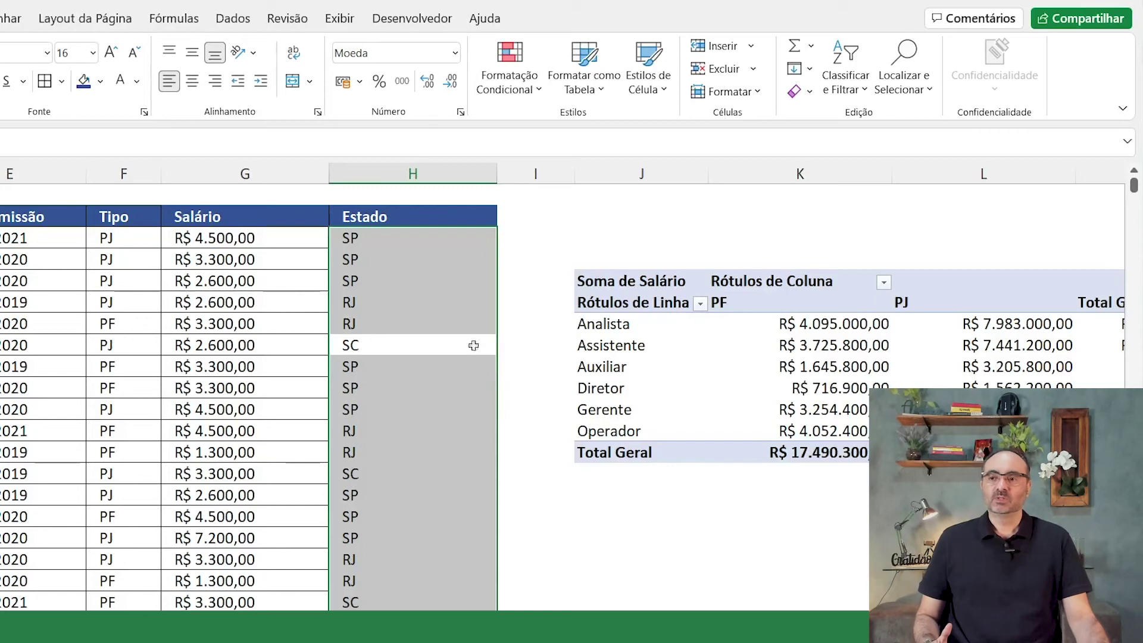
left_click(391, 278)
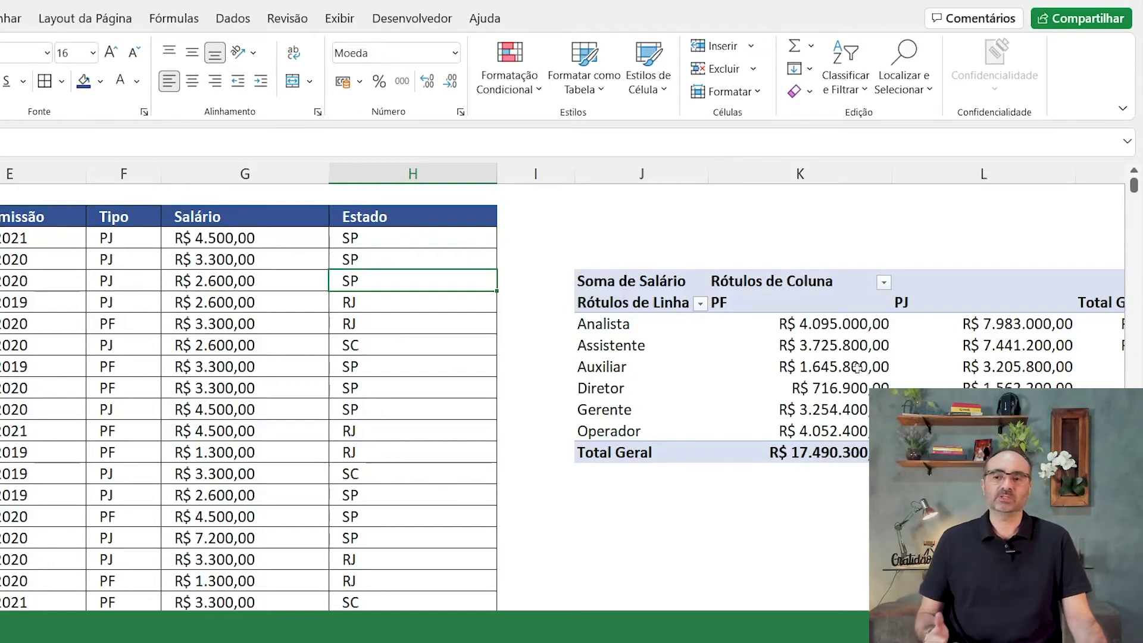
right_click(823, 347)
Step: With a pivot cell selected, open the Alterar Fonte de Dados dropdown on PivotTable Analyze
left_click(887, 442)
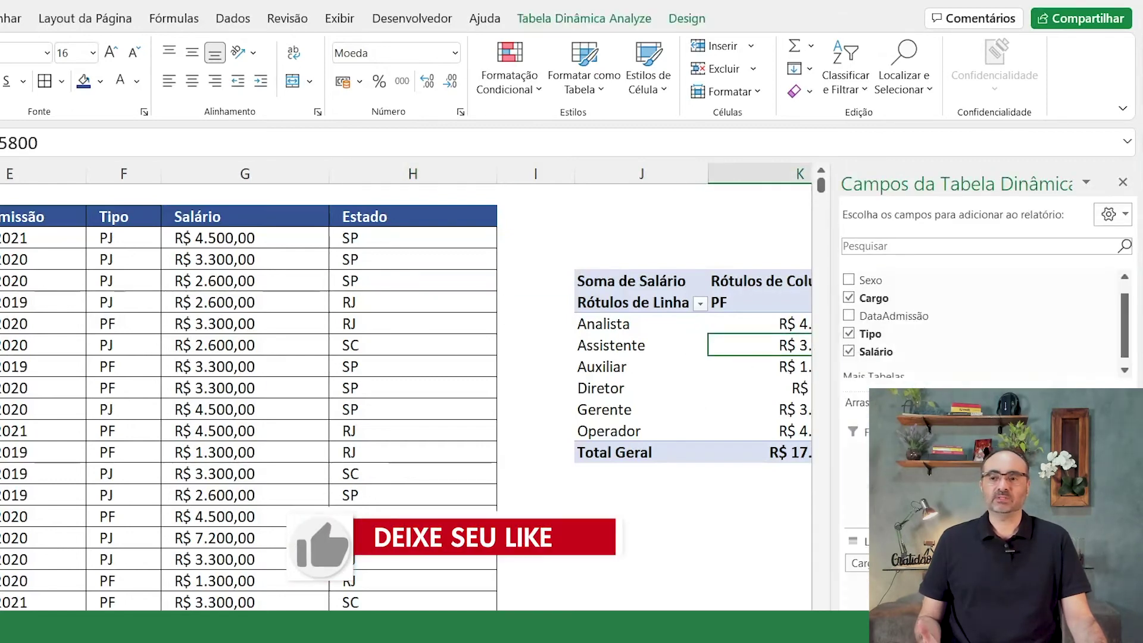
scroll(289, 246, "right", 2)
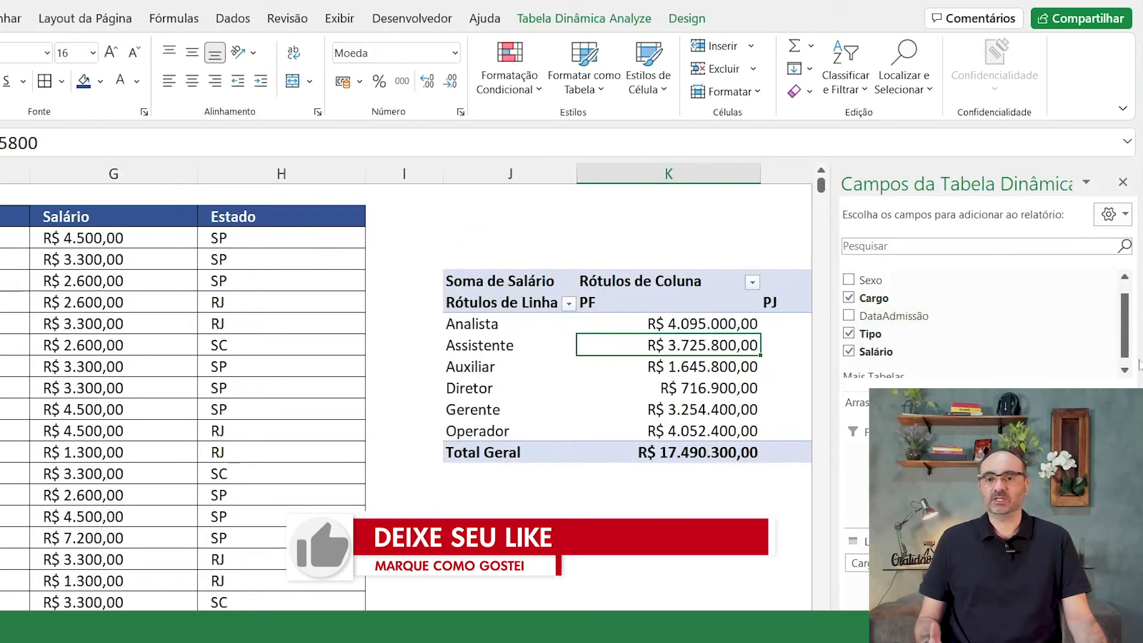
left_click(1125, 373)
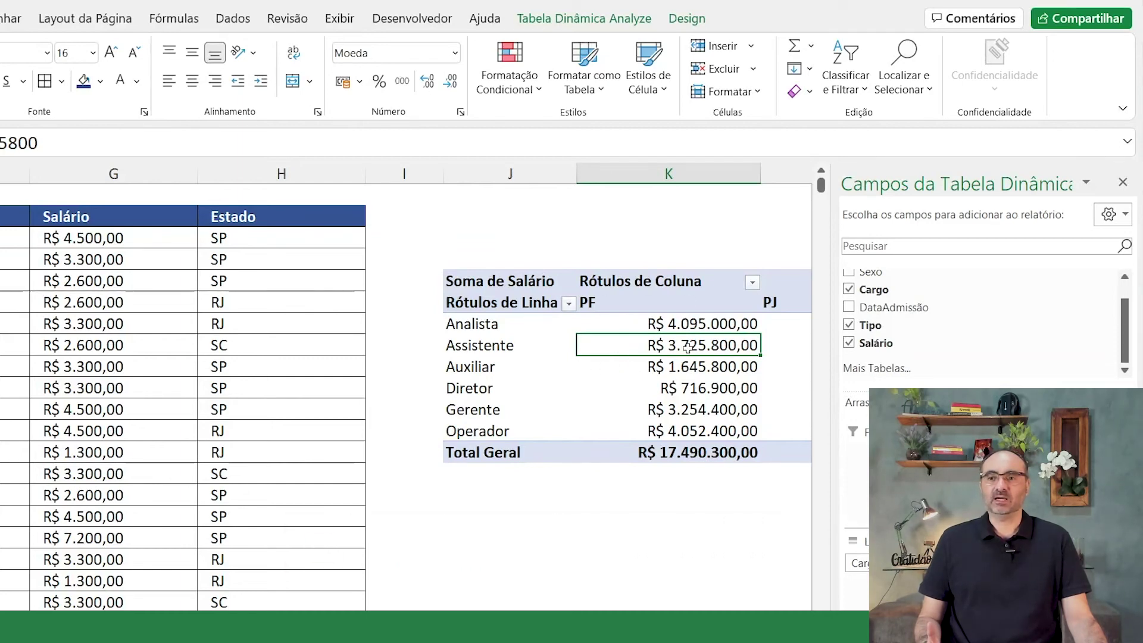
left_click(691, 21)
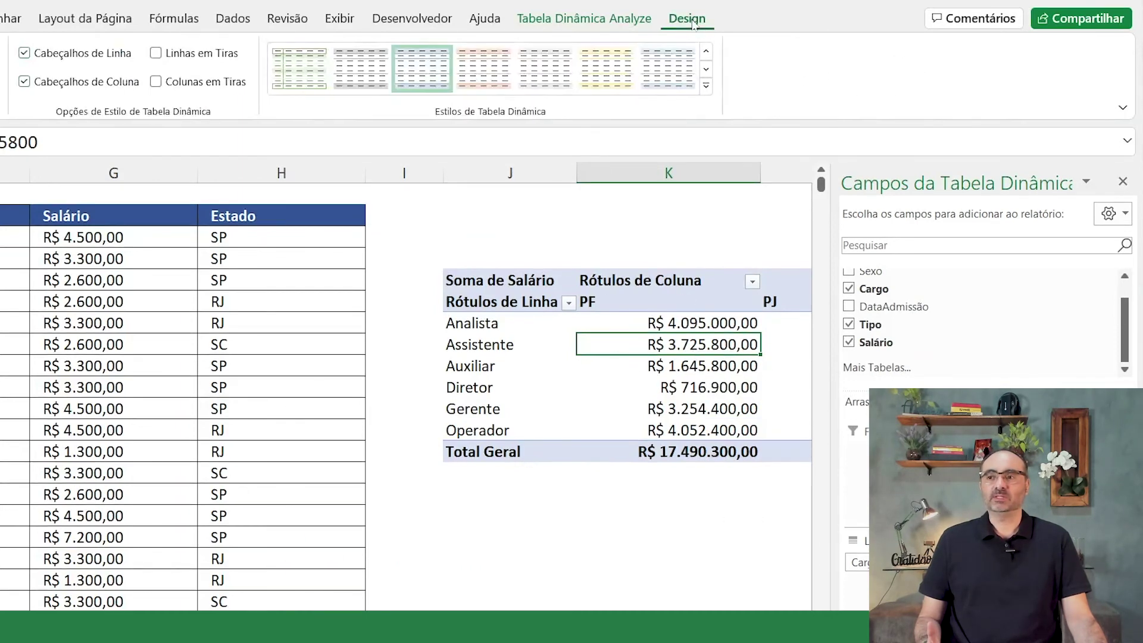
left_click(575, 20)
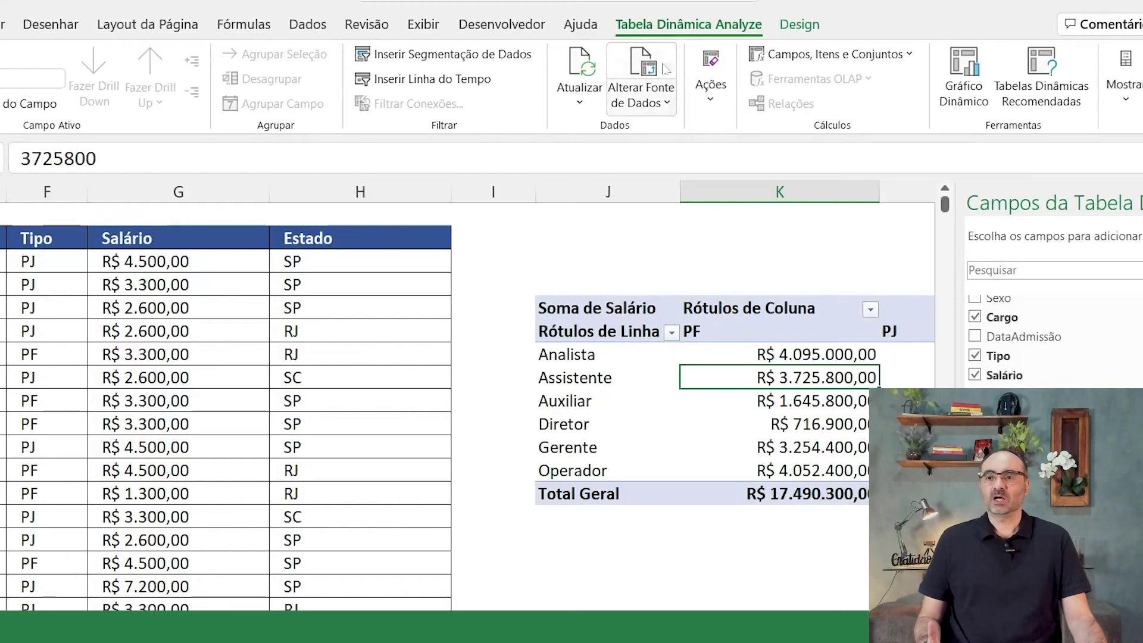
left_click(669, 103)
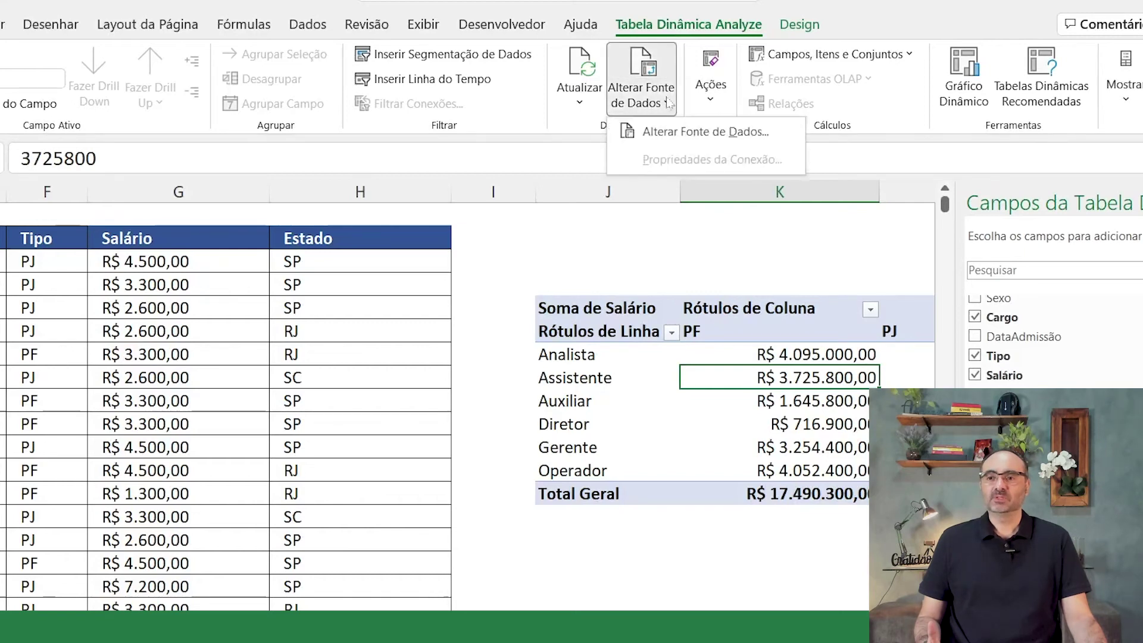
Step: Change the pivot's data source to Planilha1!$B$2:$H$16083, including the Estado column
left_click(705, 137)
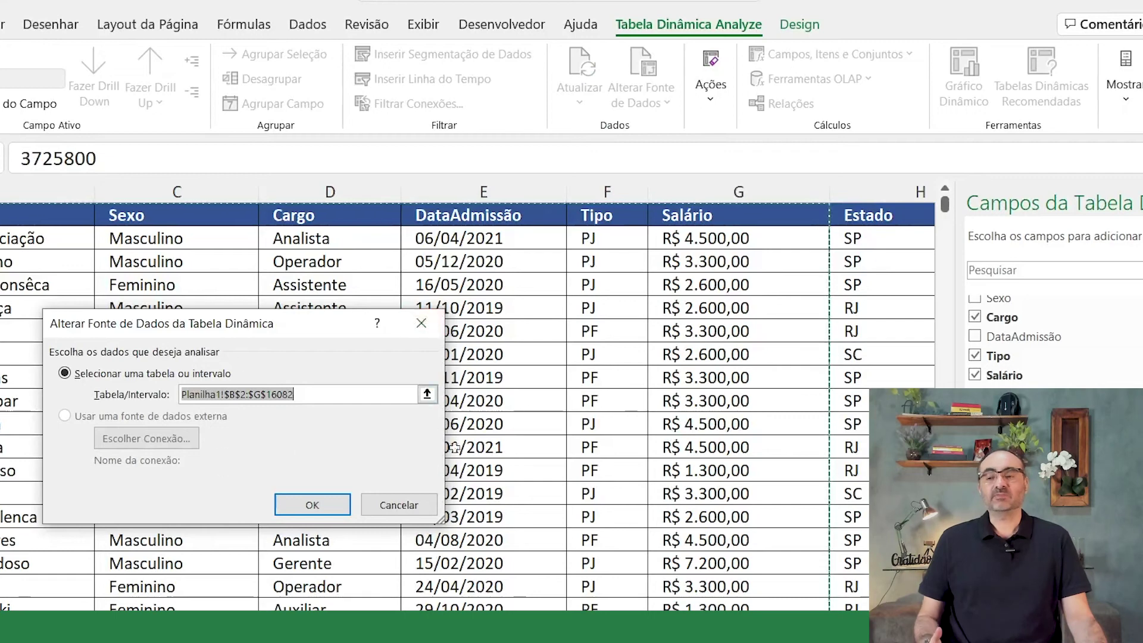
left_click(427, 394)
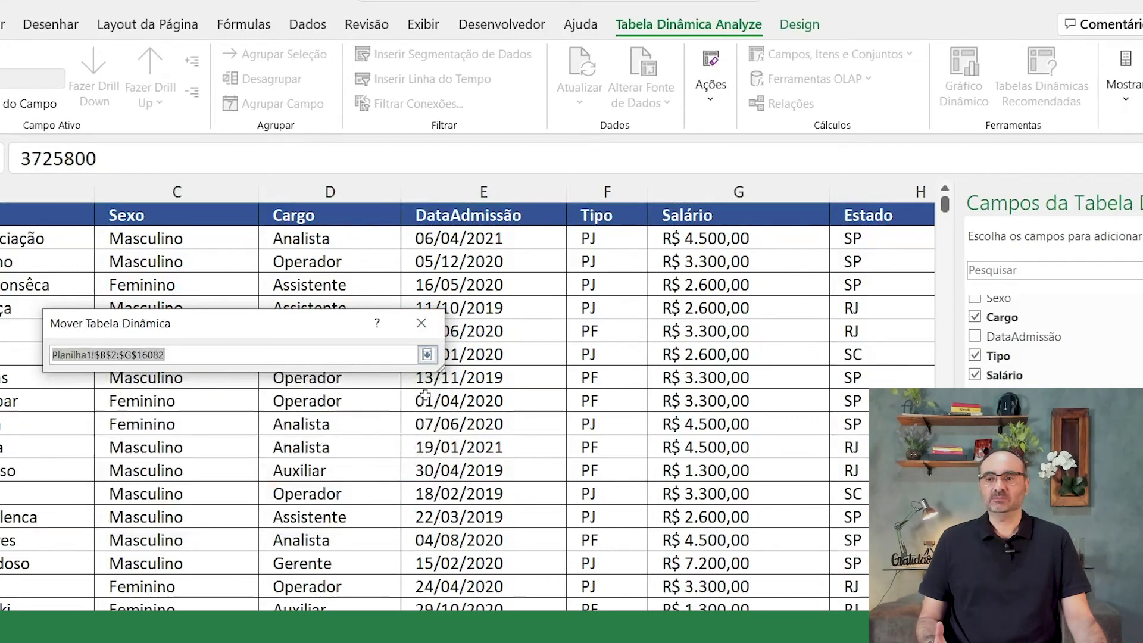
left_click(256, 256)
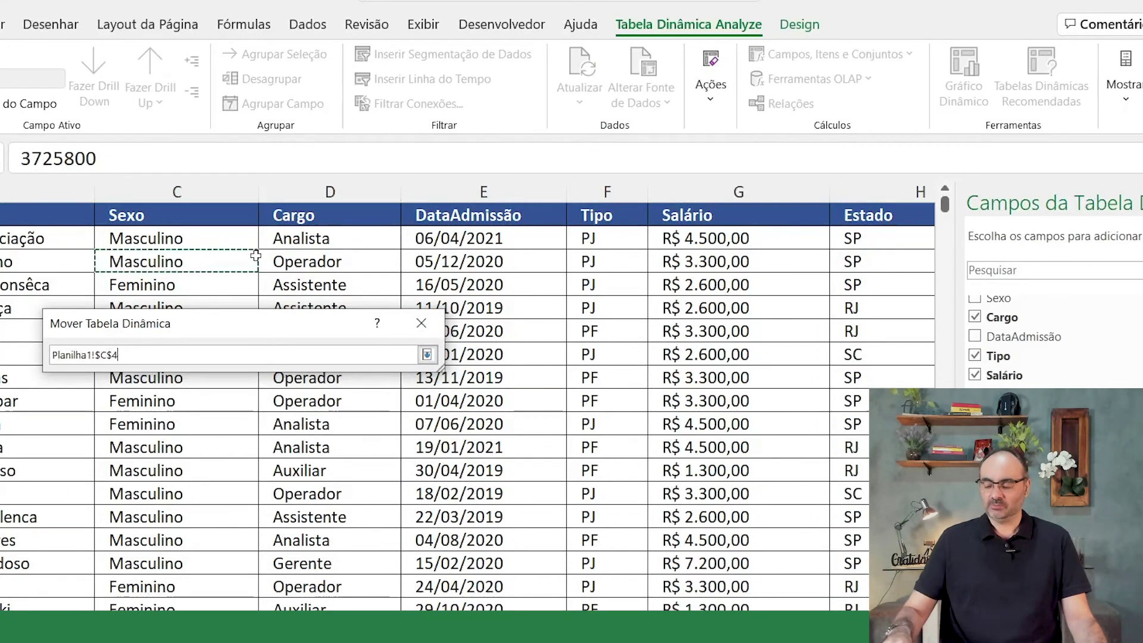
key("ctrl+t")
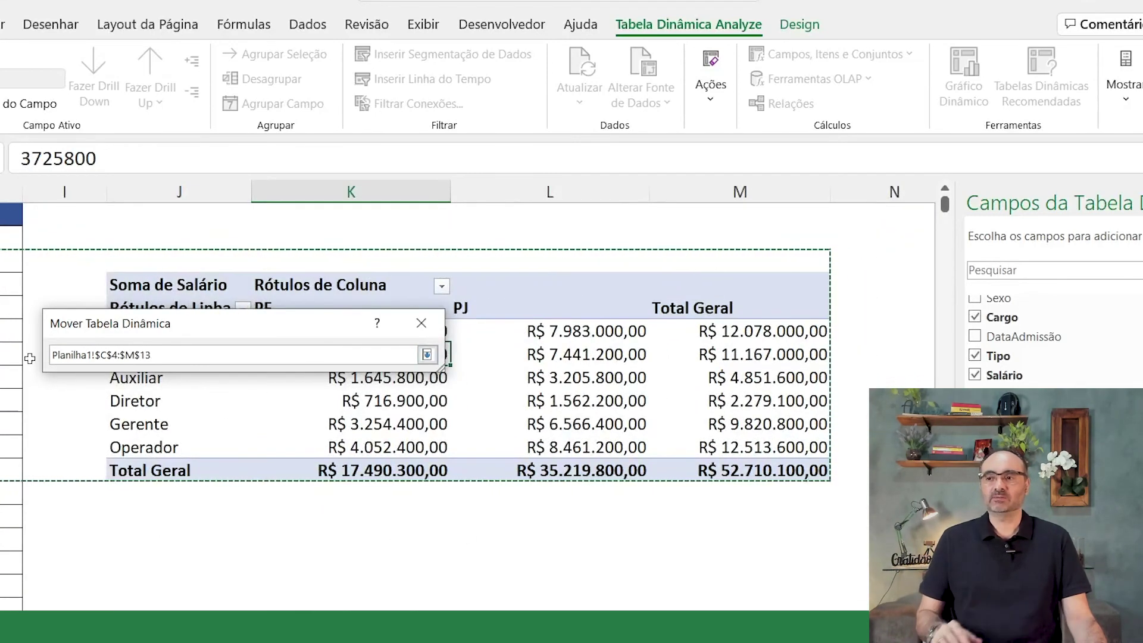
left_click(9, 215)
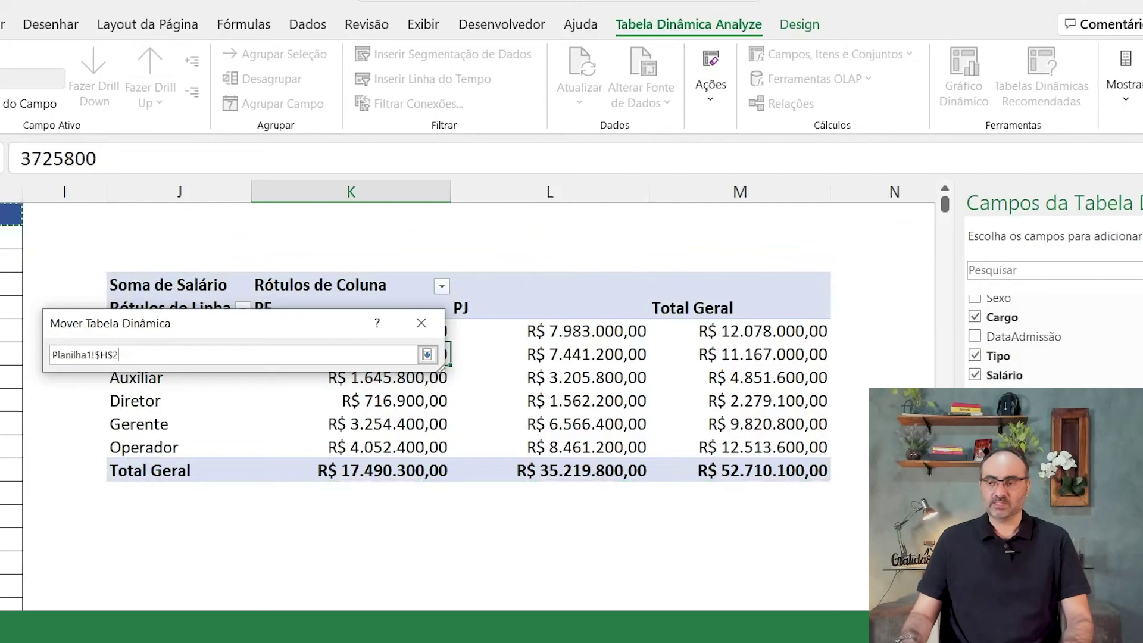
key("ctrl+shift+Left")
left_click(45, 215)
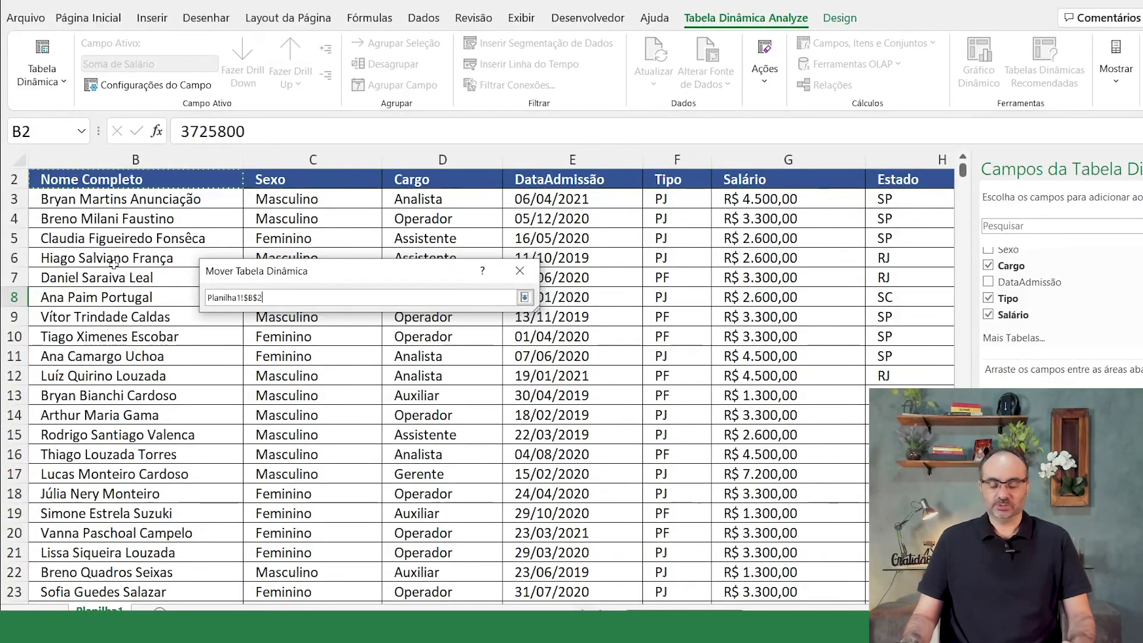
key("ctrl+shift+Right")
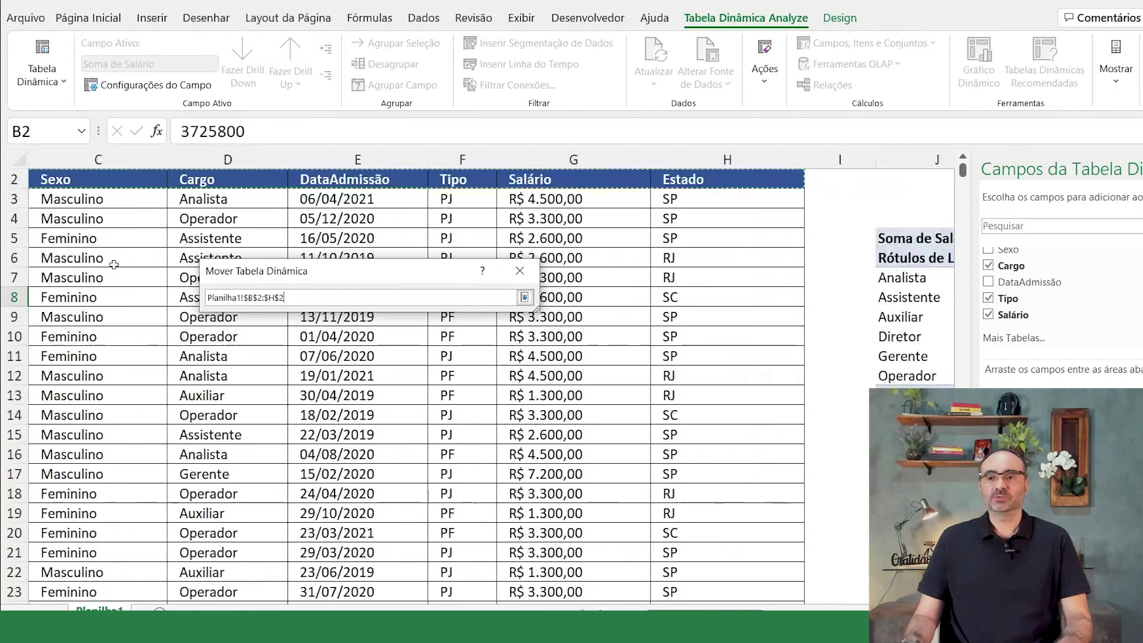
key("ctrl+shift+Down")
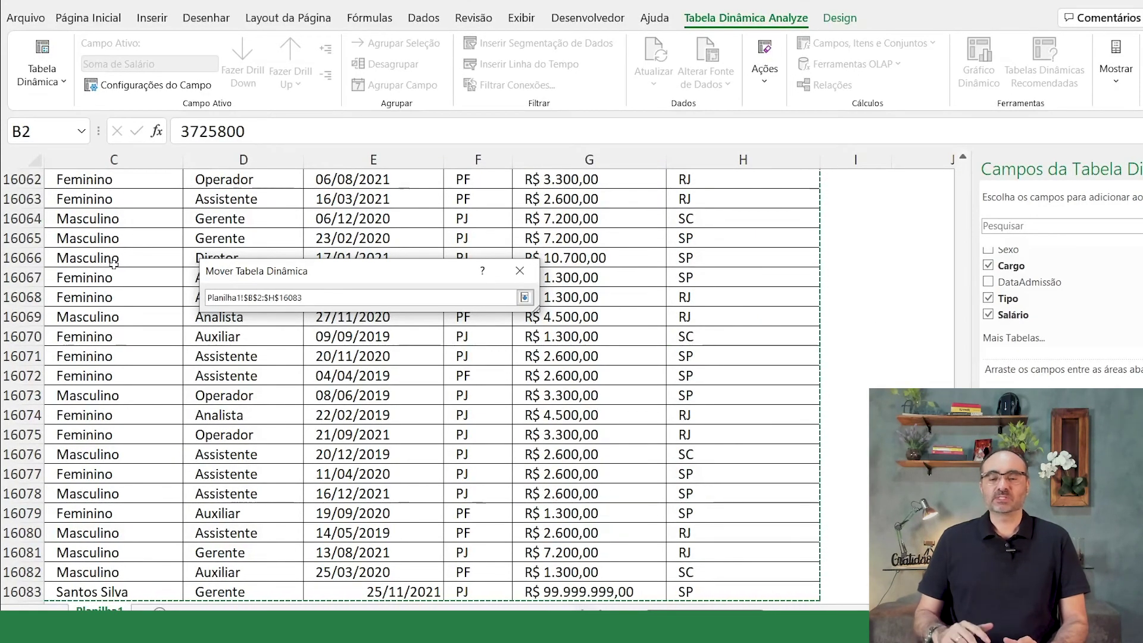
key("Return")
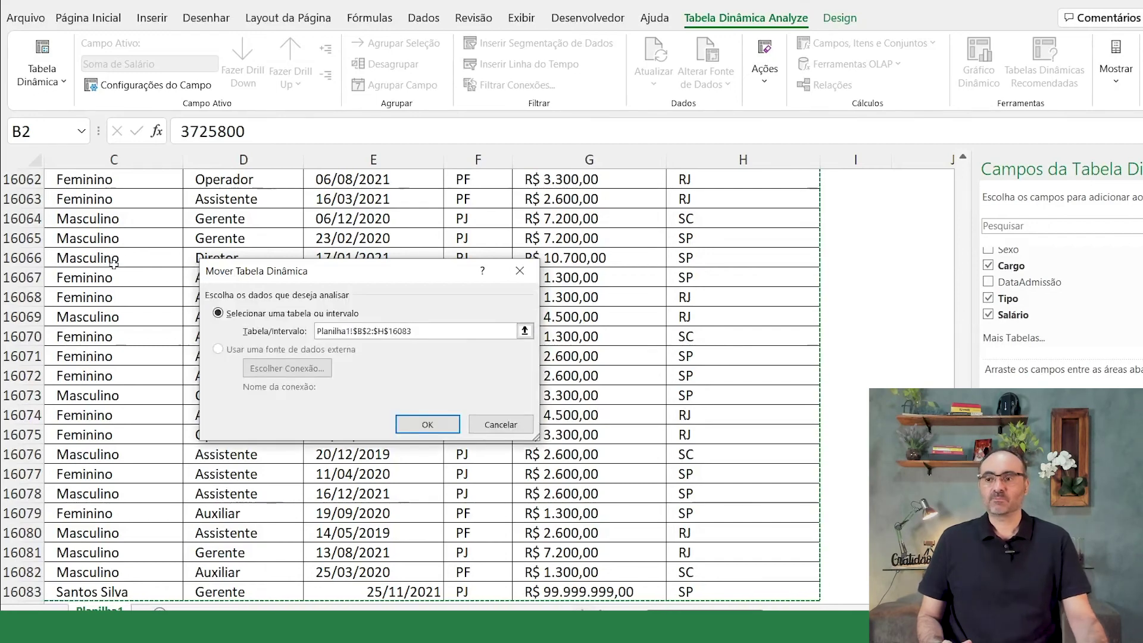
left_click(429, 424)
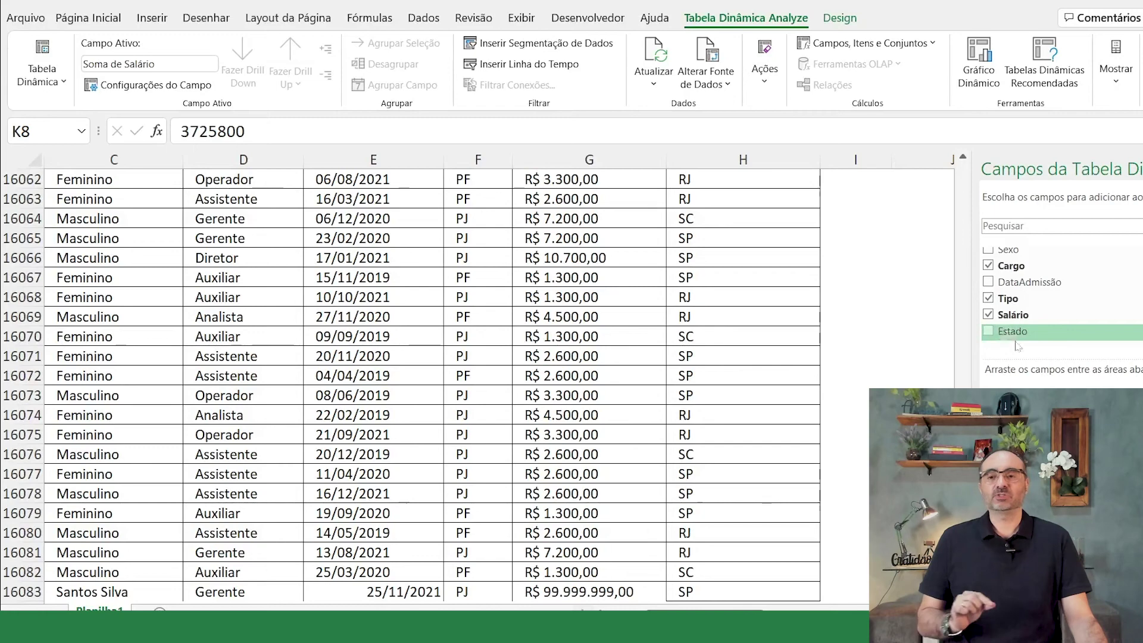
Step: Refresh the pivot so Gerente PJ shows R$ 106.566.399,00 and the grand total R$ 152.710.099,00
scroll(716, 492, "down", 8)
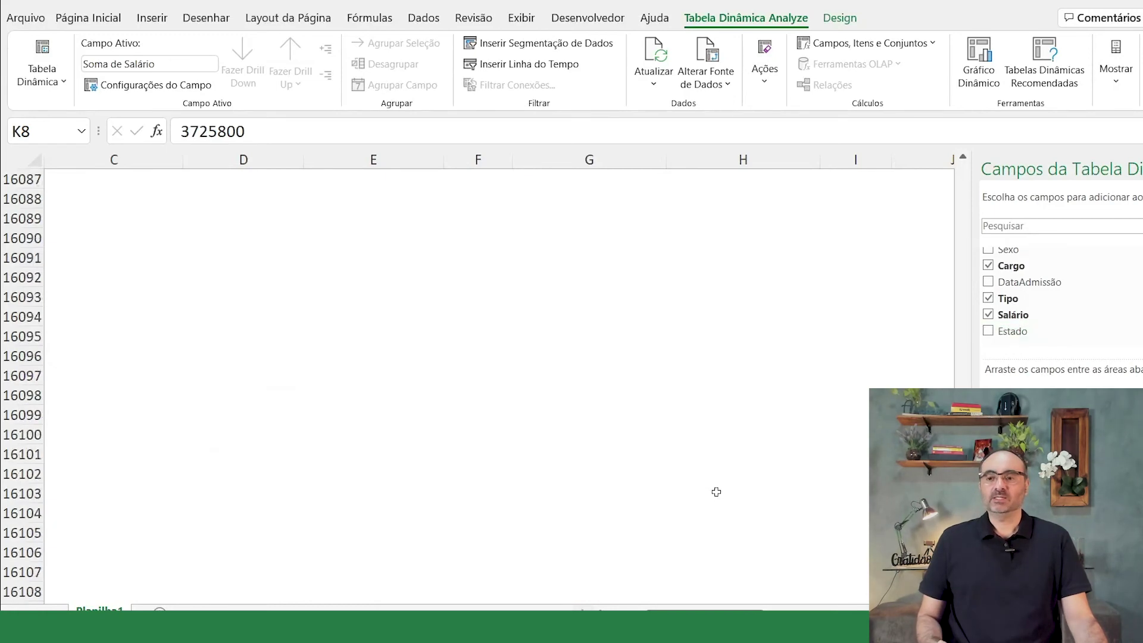
scroll(716, 492, "up", 3)
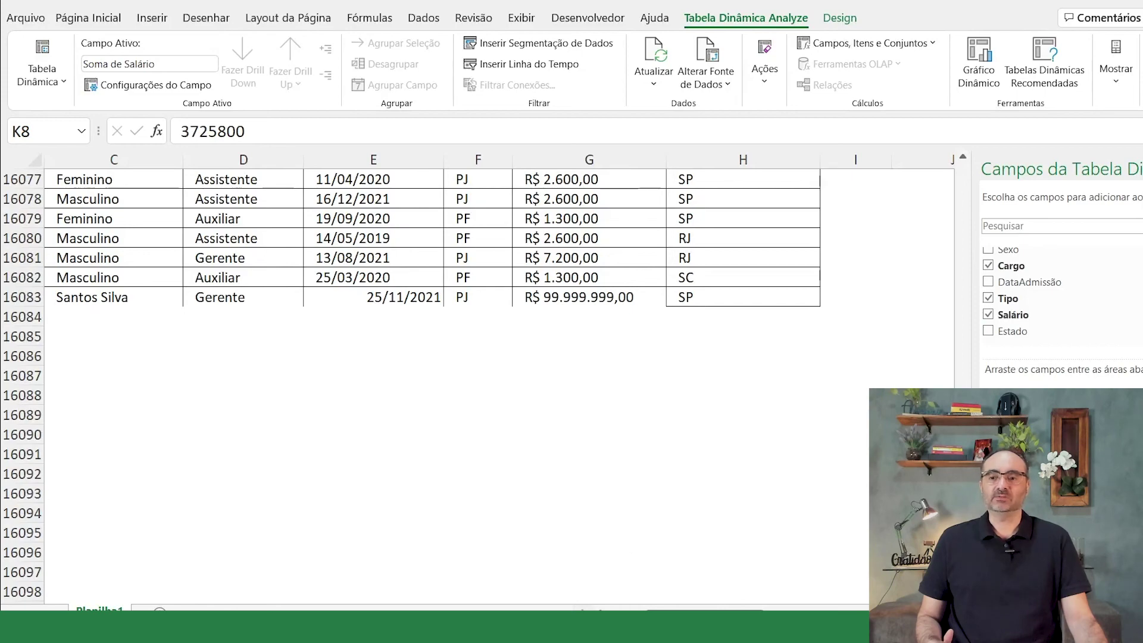
left_click_drag(963, 585, 963, 166)
left_click_drag(704, 613, 717, 613)
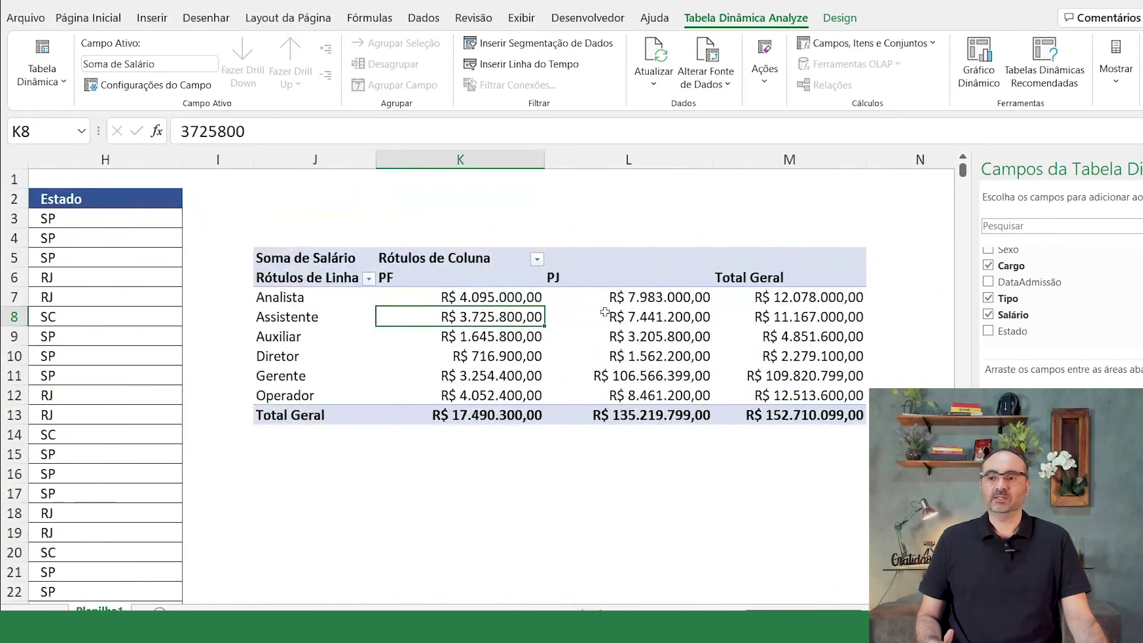
left_click(607, 316)
right_click(623, 316)
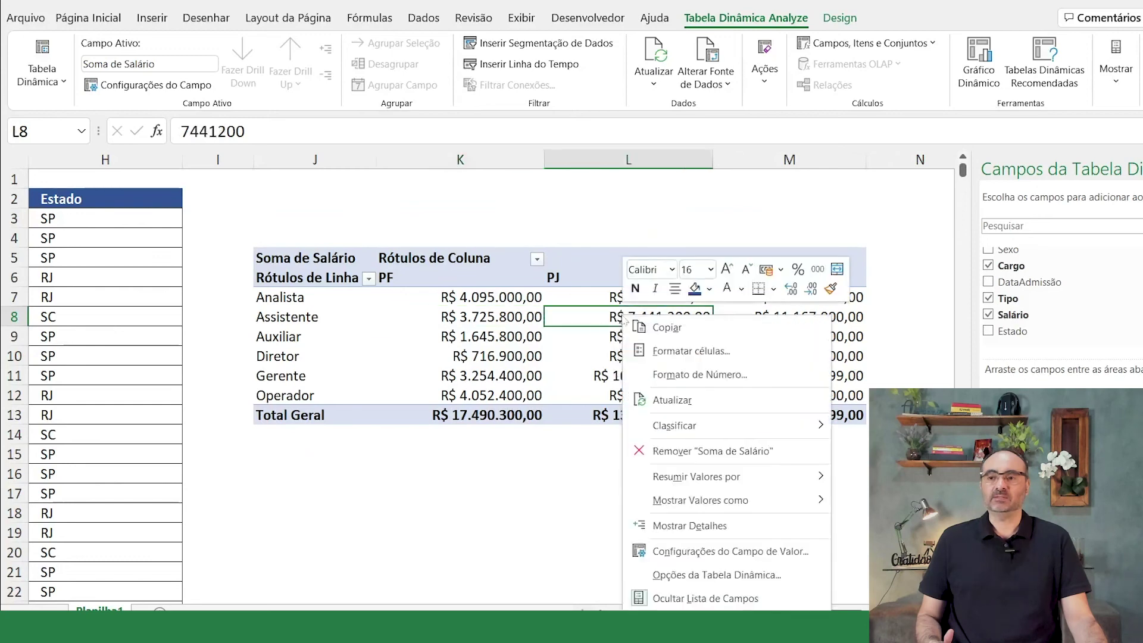
left_click(682, 404)
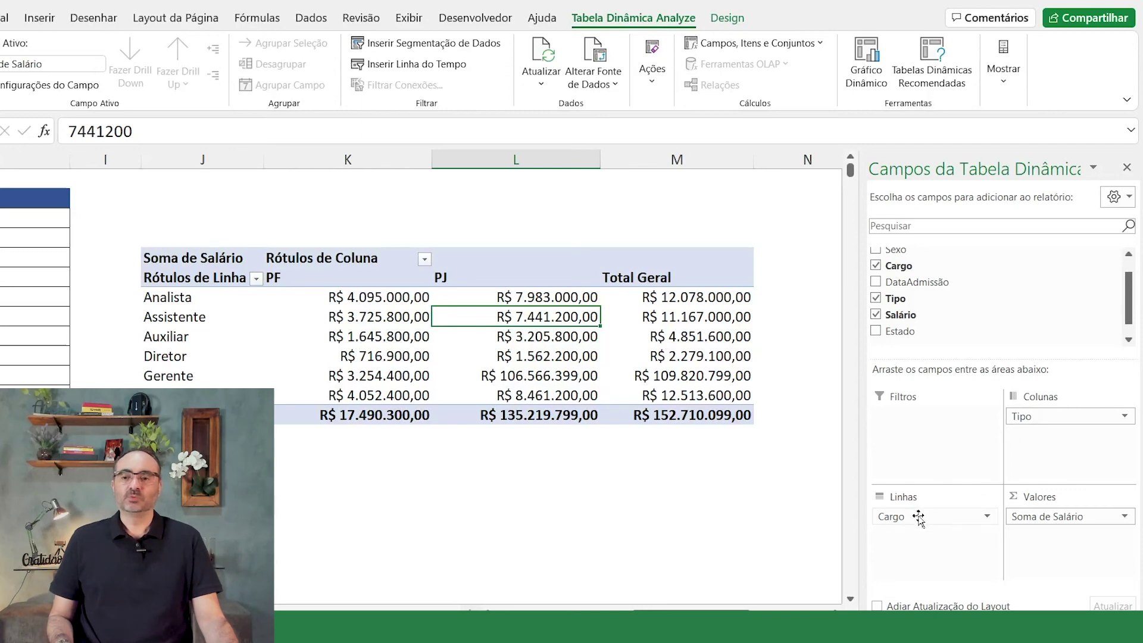
Step: Move Tipo to Filtros and back to Colunas, then place Estado in the Filtros area
left_click_drag(1036, 420, 905, 430)
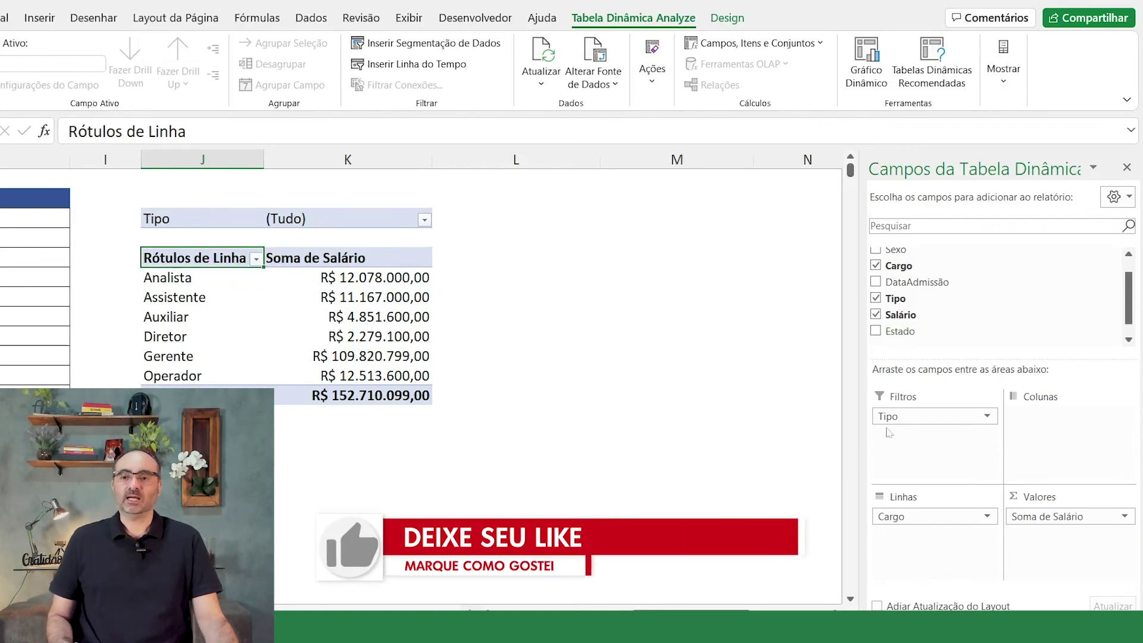
left_click_drag(891, 417, 1067, 425)
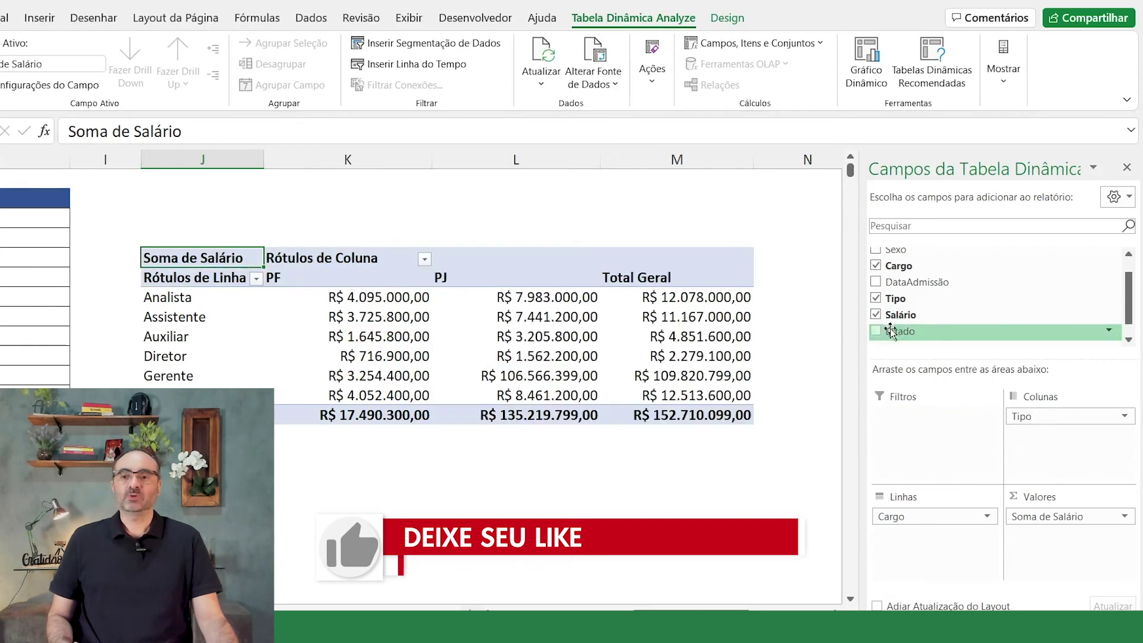
left_click_drag(891, 332, 911, 439)
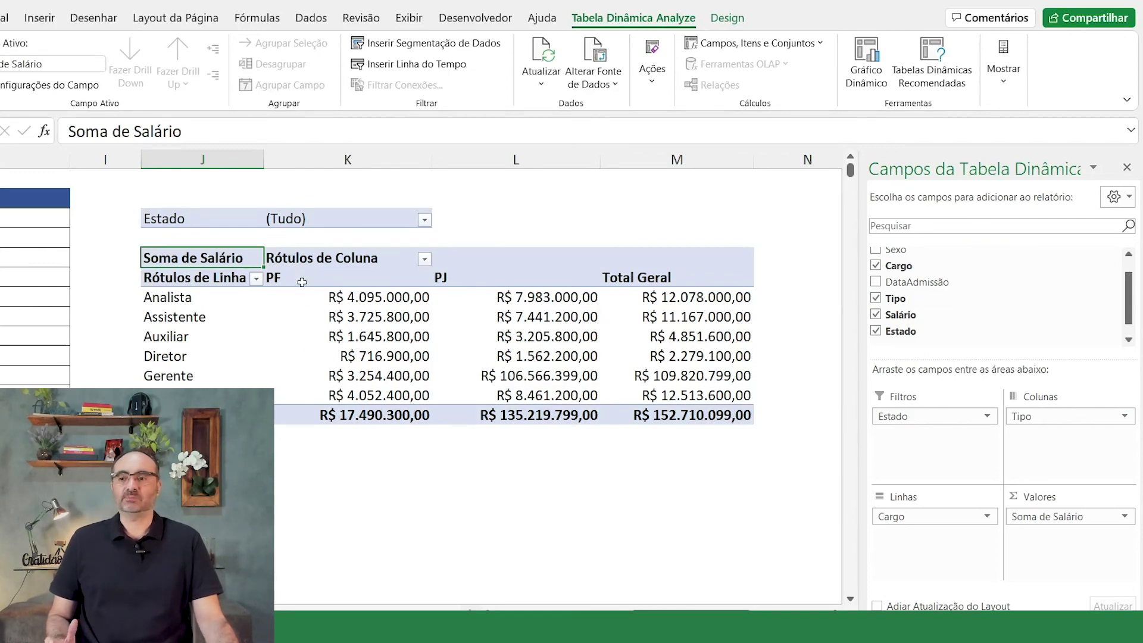
Step: Set the Estado filter to RJ, then to SC, leaving PF R$ 3.023.500,00 and PJ R$ 5.741.500,00
left_click(424, 220)
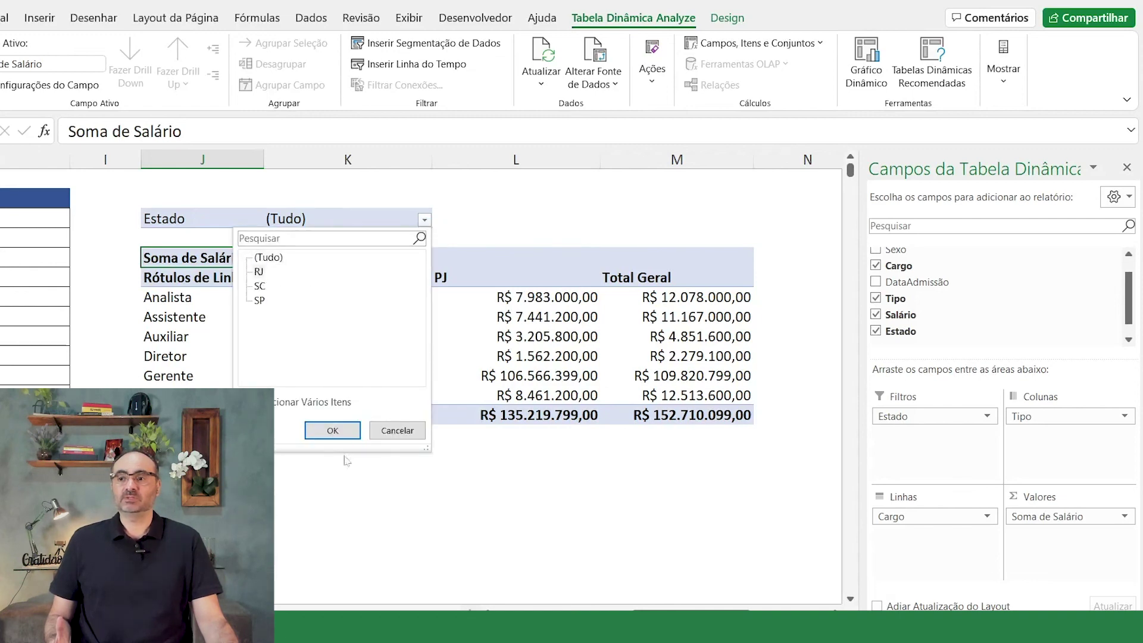
left_click(332, 431)
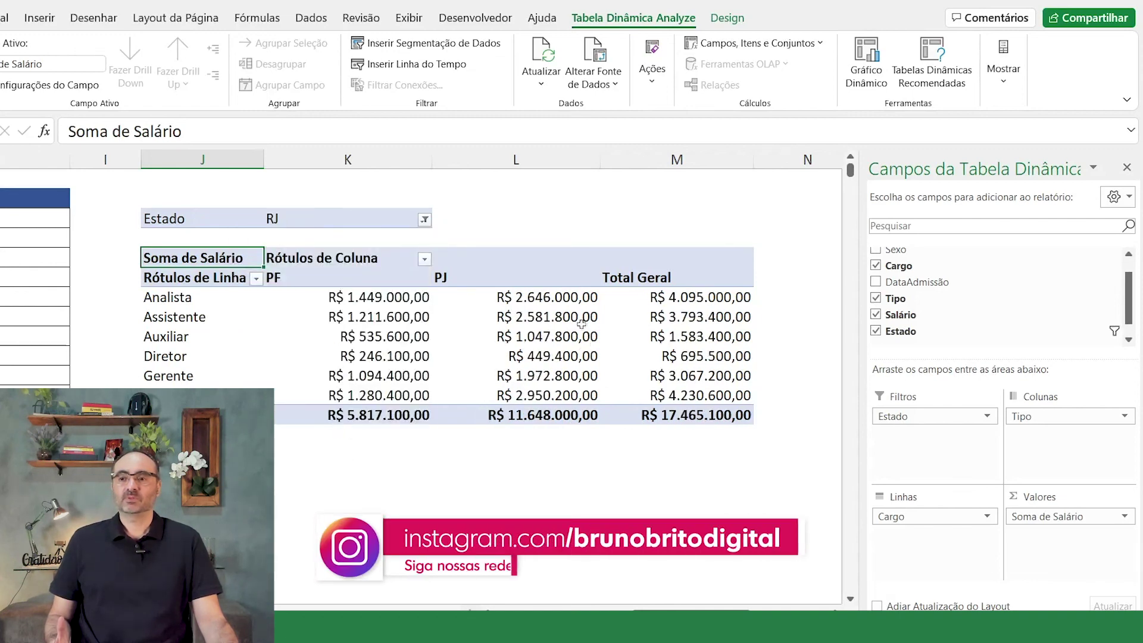
left_click(424, 222)
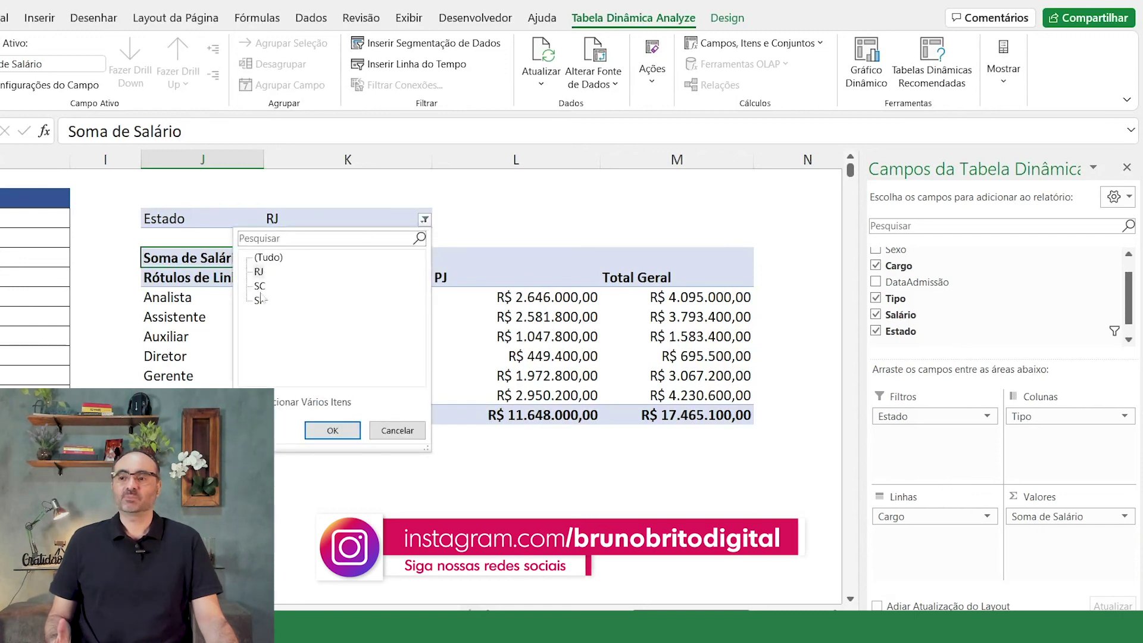
left_click(332, 431)
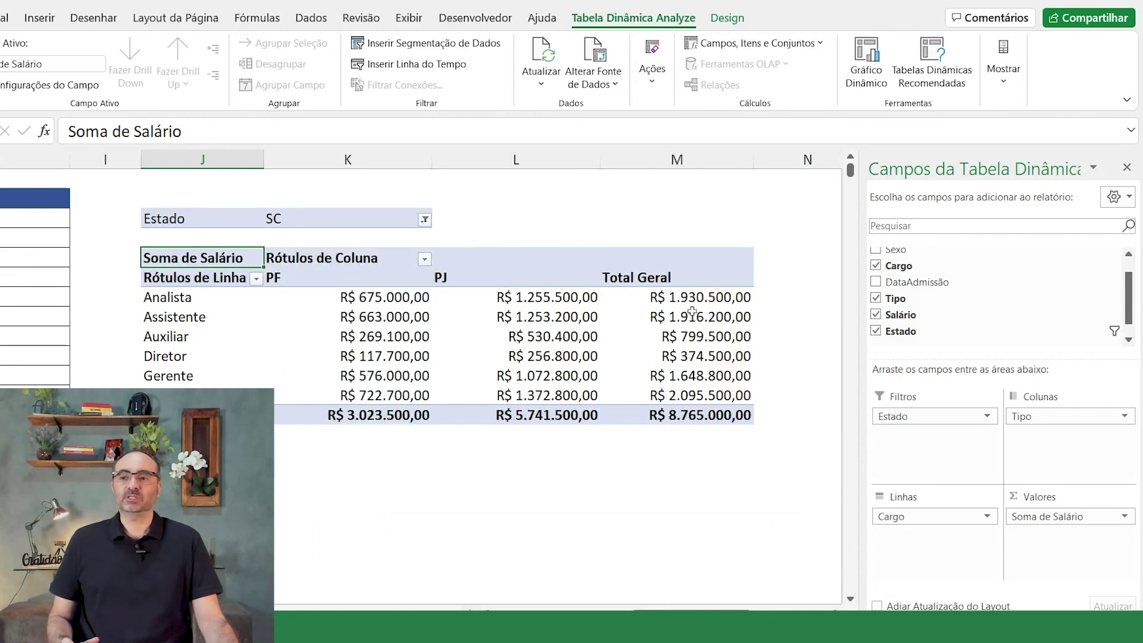
mouse_move(410, 416)
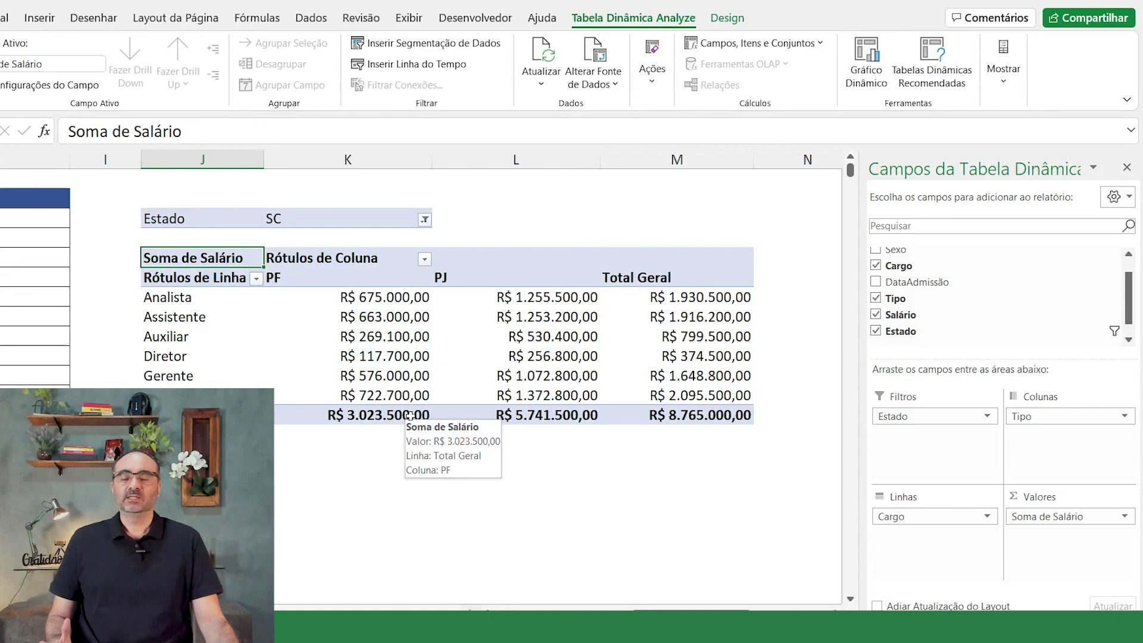